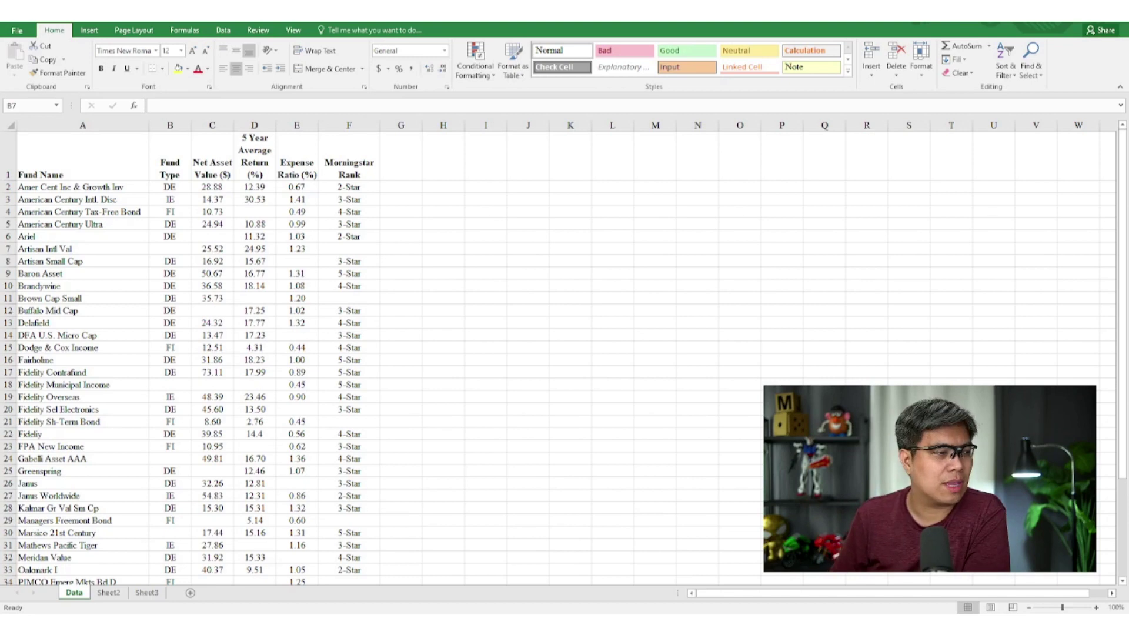
Inspect the Fund Type codes and the Fund Type and Morningstar Rank headers
left_click(184, 213)
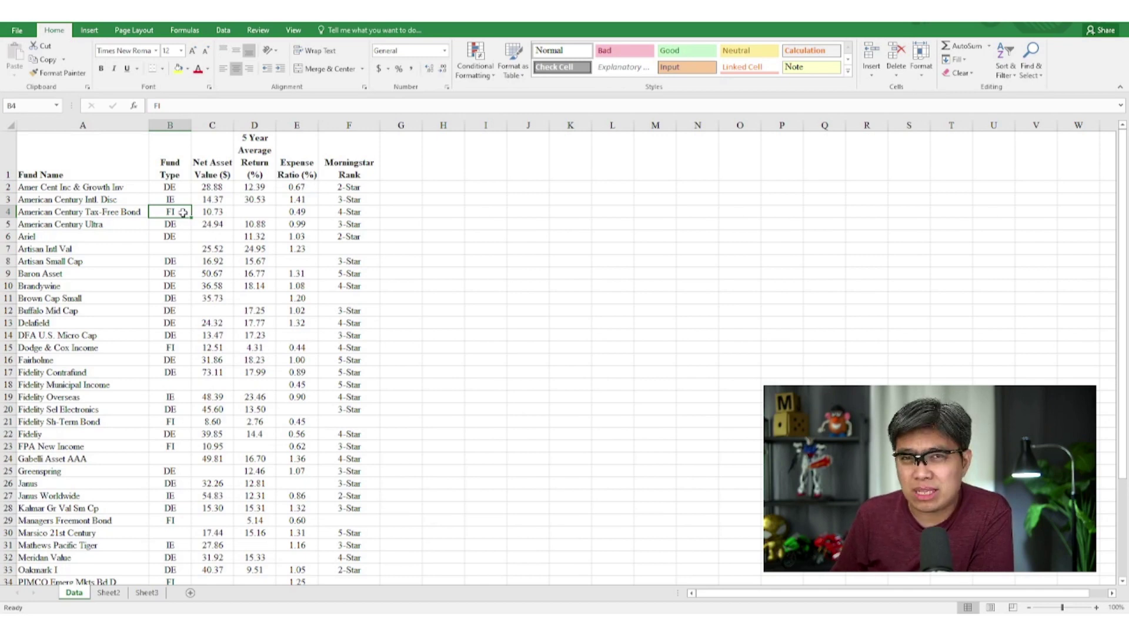
left_click(172, 175)
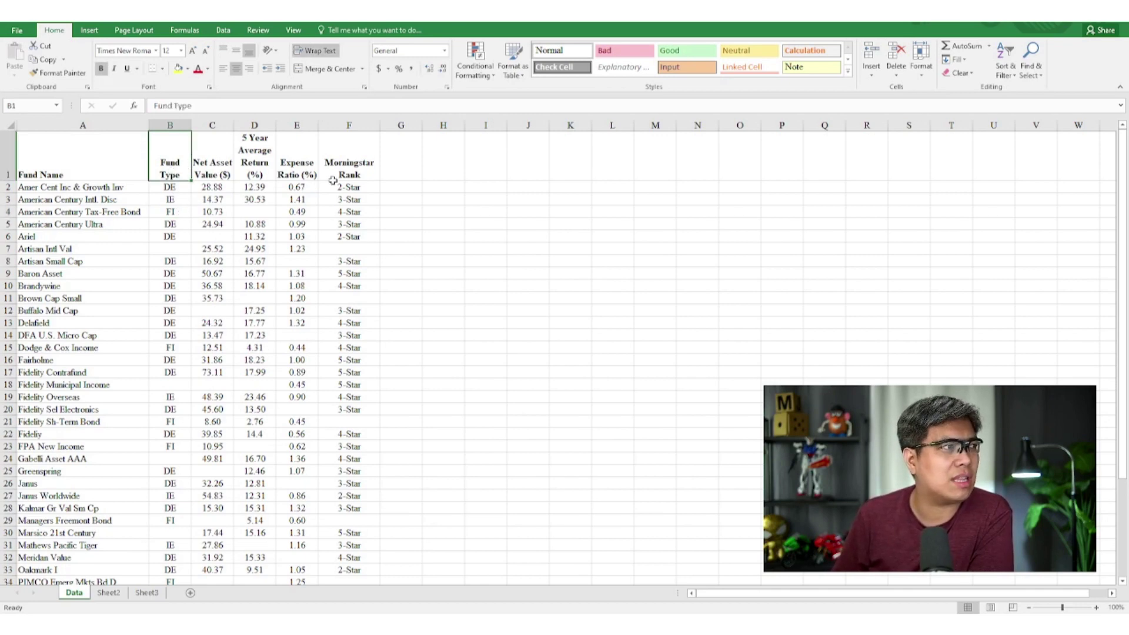
left_click(344, 176)
left_click(160, 203)
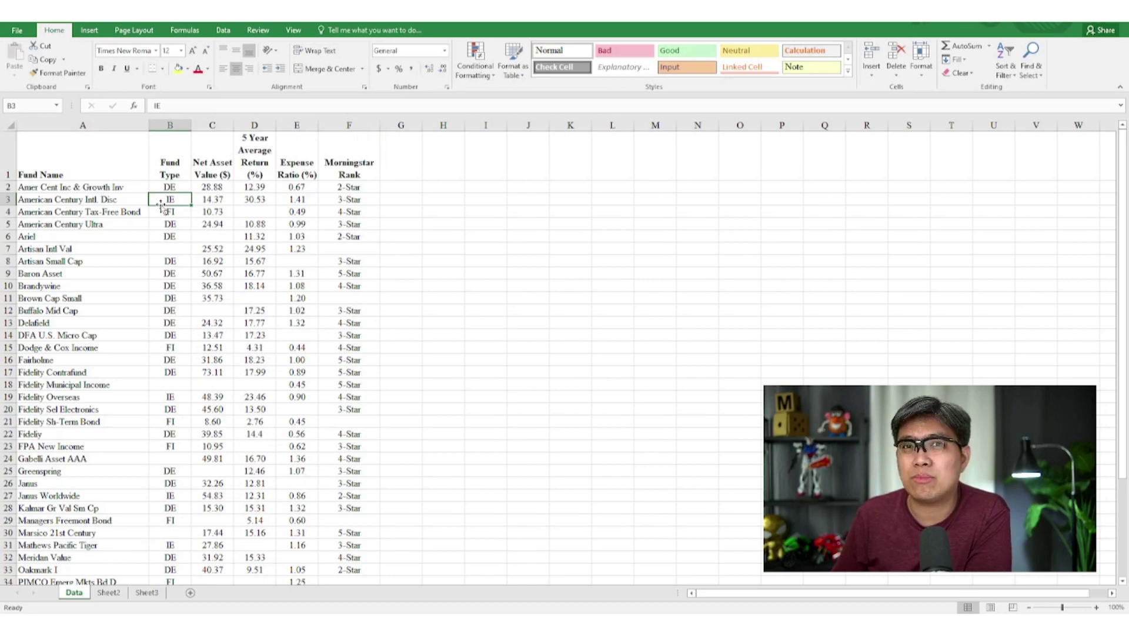
Insert a PivotTable at I2 counting funds by Fund Type, then select the DE count of 25
left_click(90, 30)
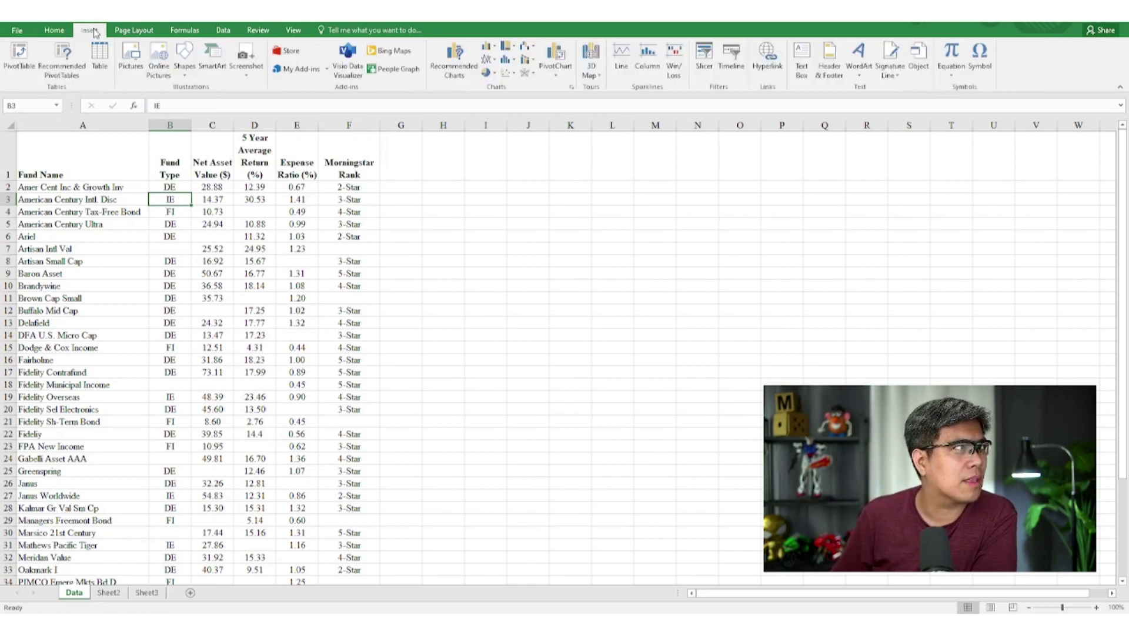
left_click(20, 58)
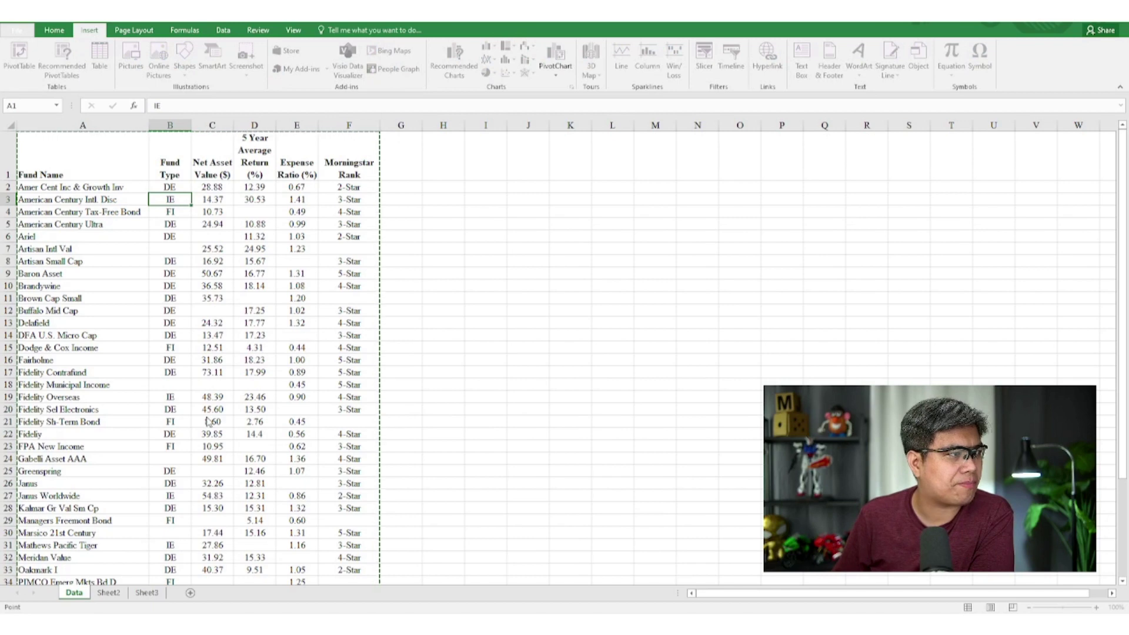
key("Escape")
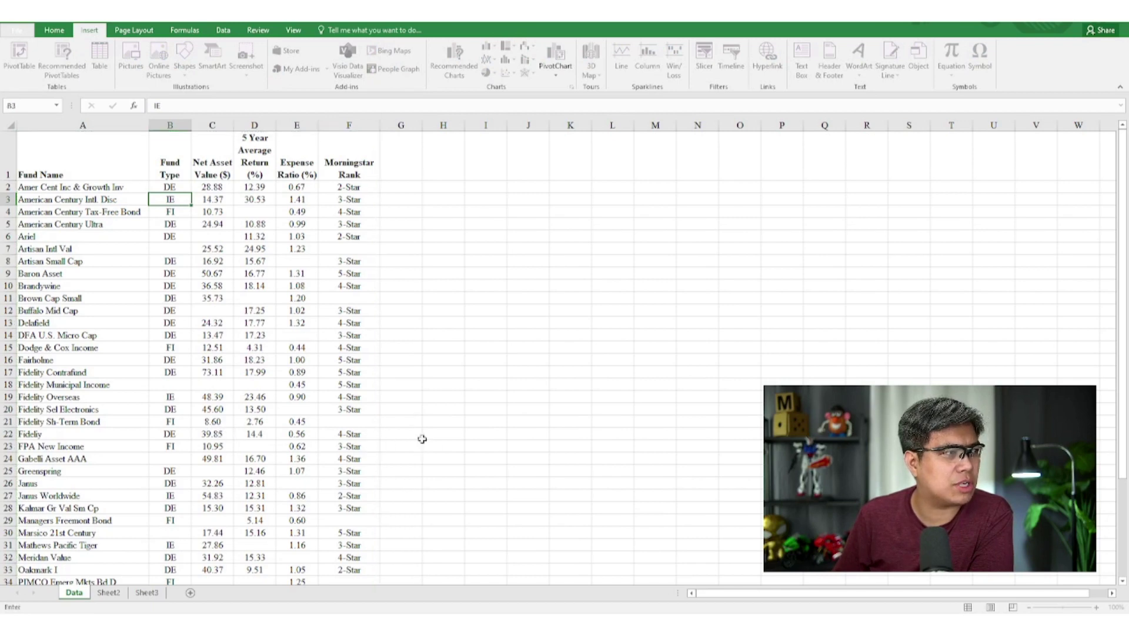
left_click(484, 186)
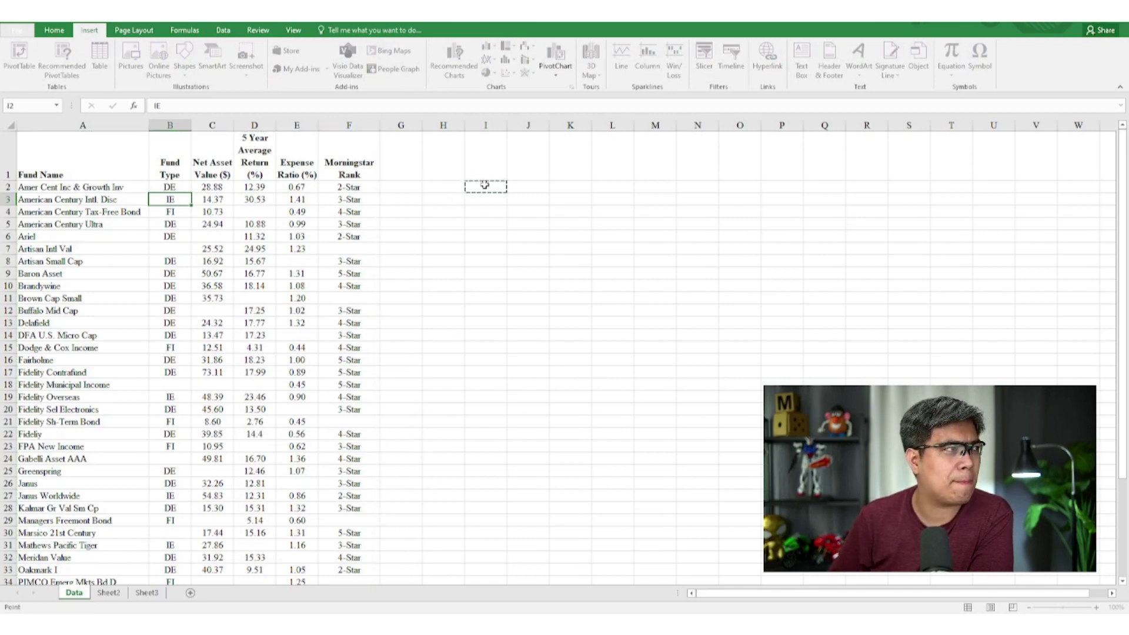
key("Return")
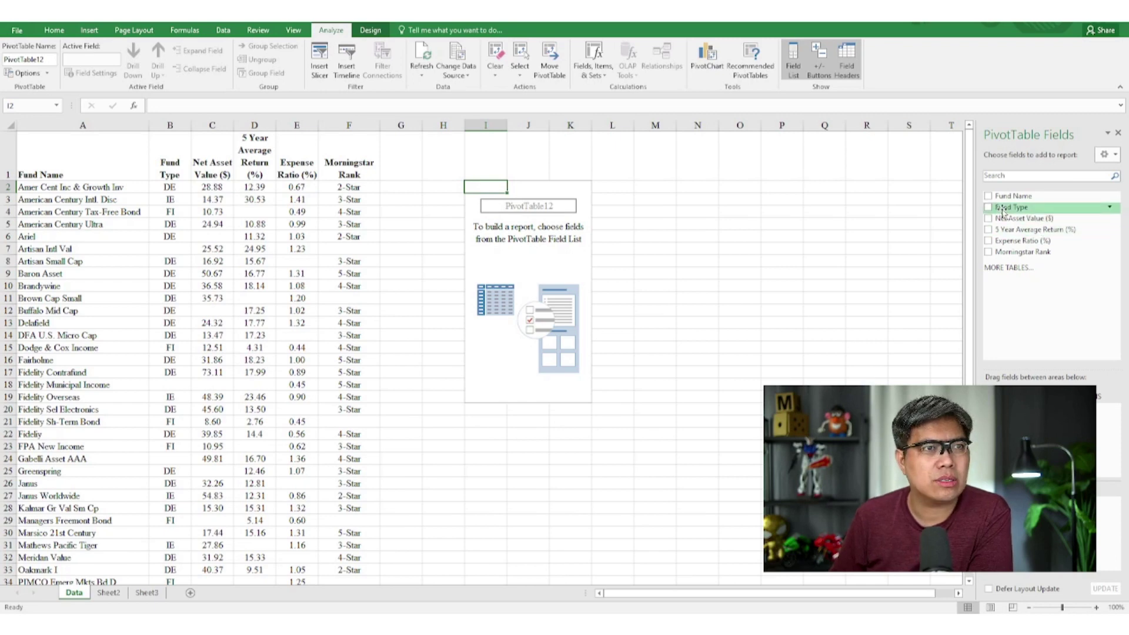
left_click_drag(1011, 207, 1017, 508)
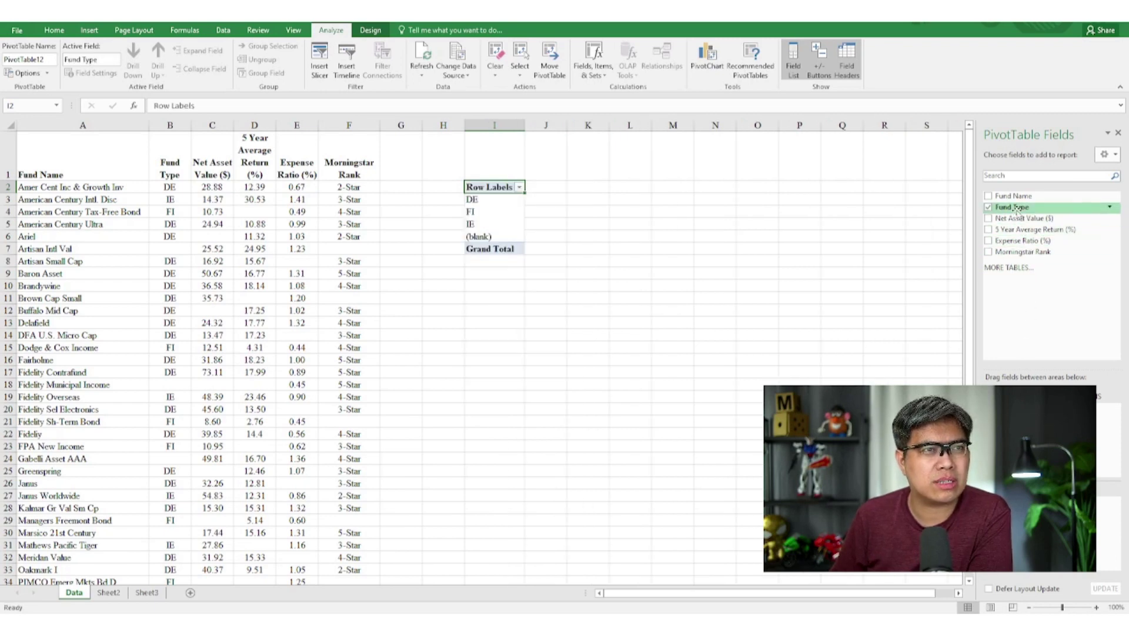
left_click_drag(1011, 207, 1098, 509)
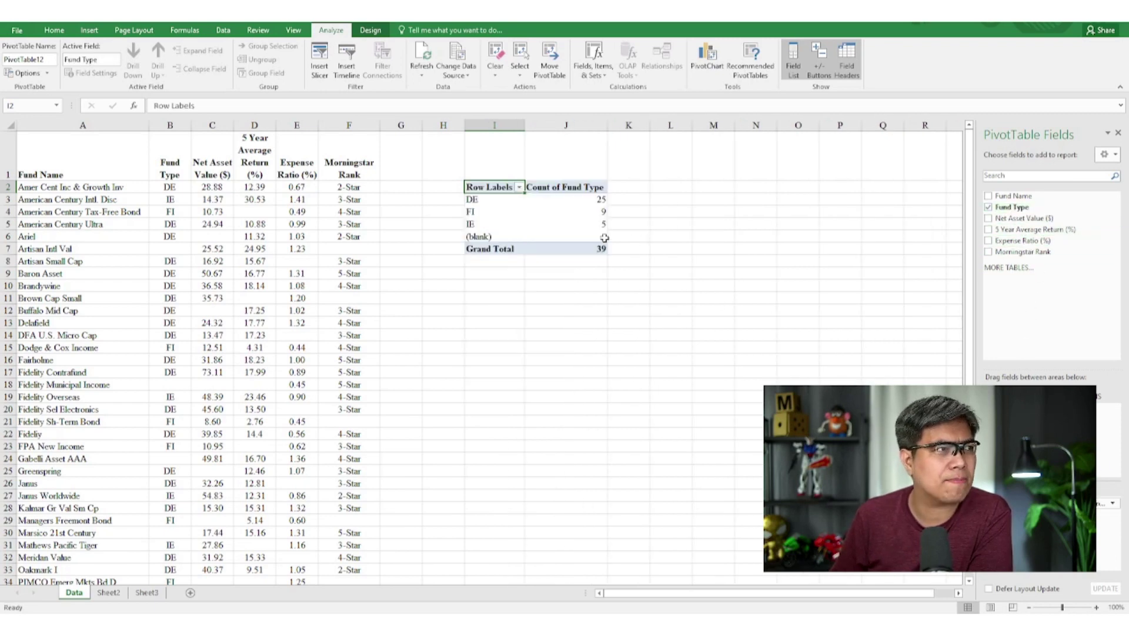
left_click_drag(474, 199, 474, 224)
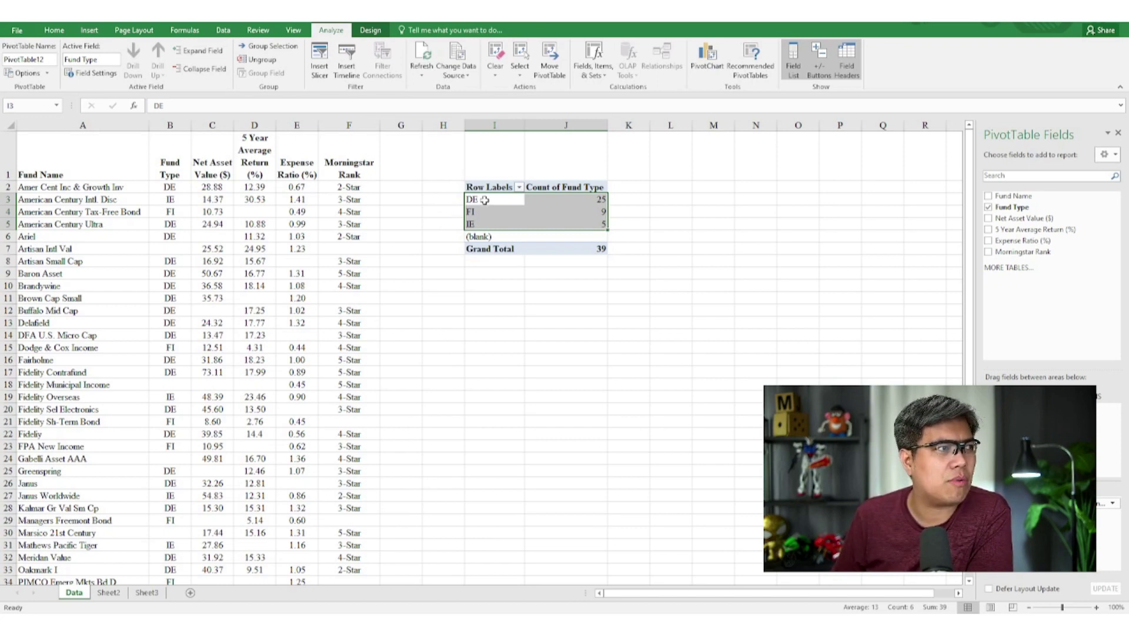
left_click(535, 199)
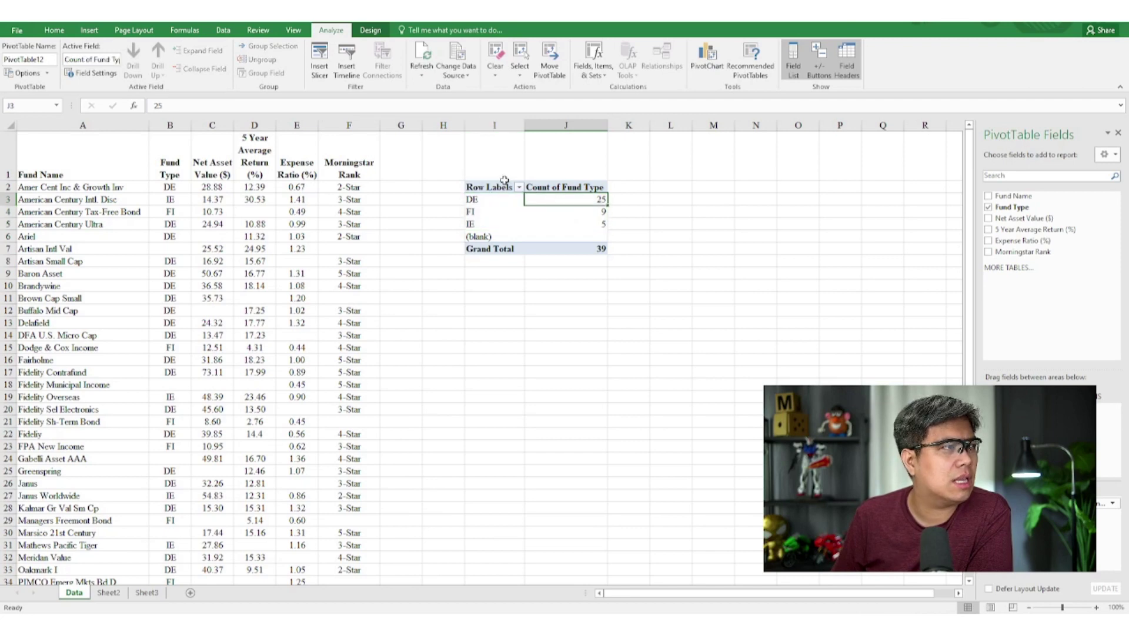
Fill the DE count cell J3 of the pivot with yellow
left_click(54, 30)
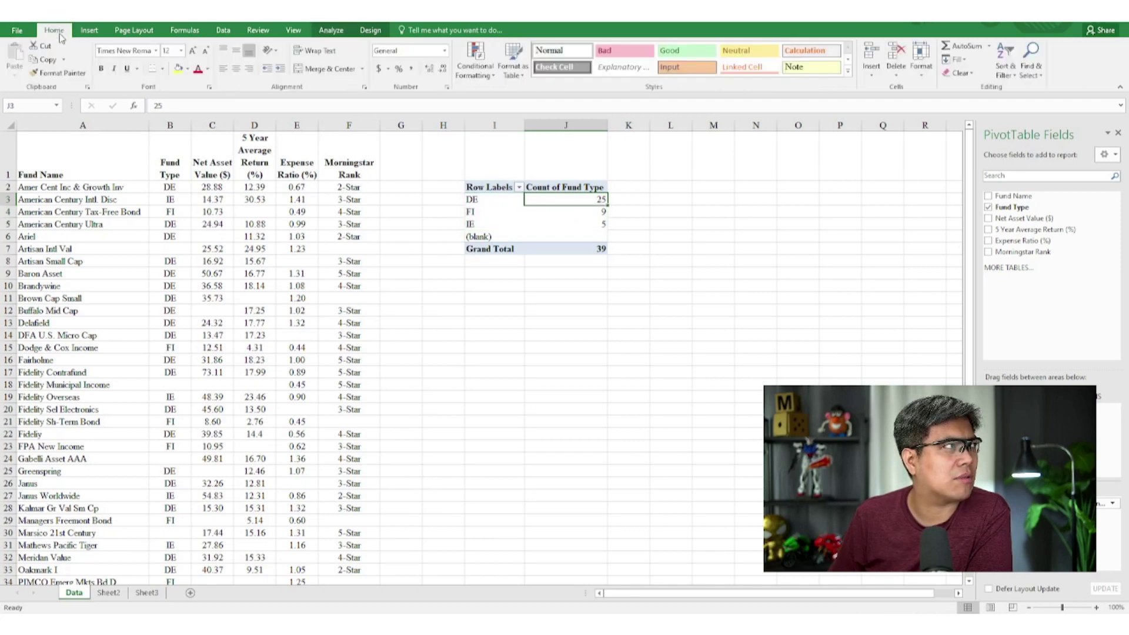
left_click(178, 69)
left_click(417, 245)
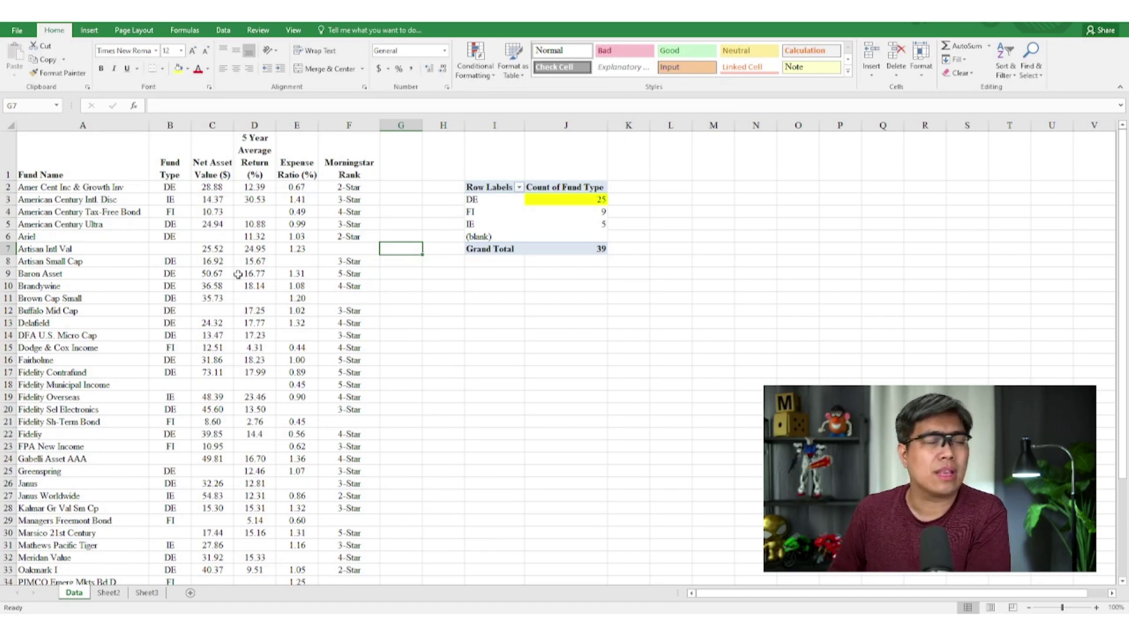
left_click(223, 32)
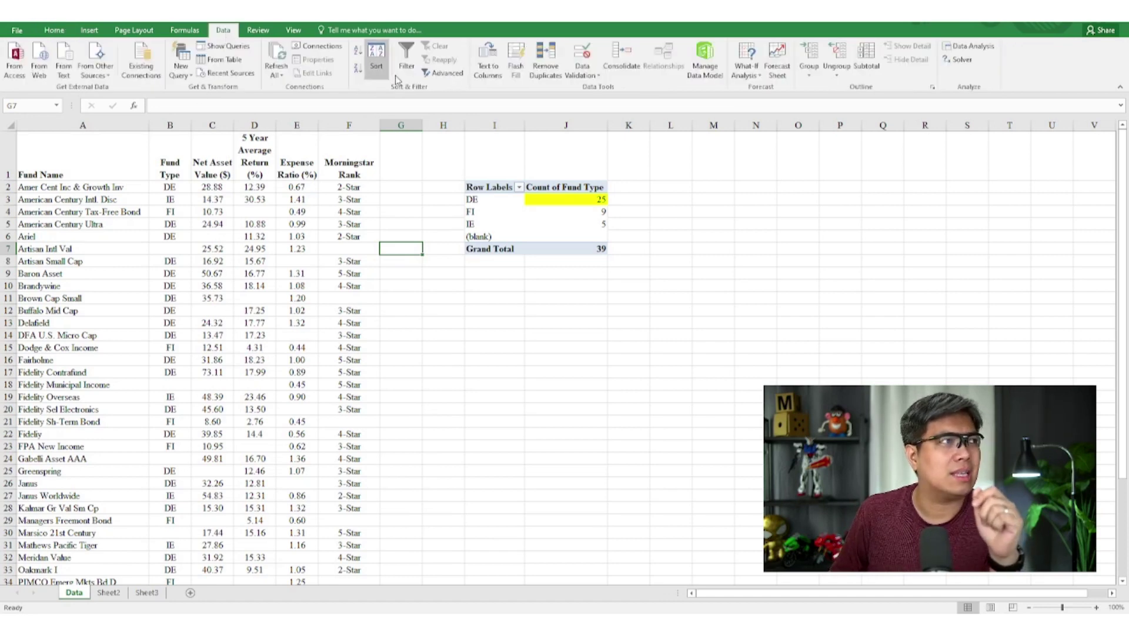
Turn on header filters, show only blank Fund Type rows, and select B7
key("Left")
key("Left")
key("Left")
key("Up")
key("Up")
key("Up")
key("Up")
left_click(406, 59)
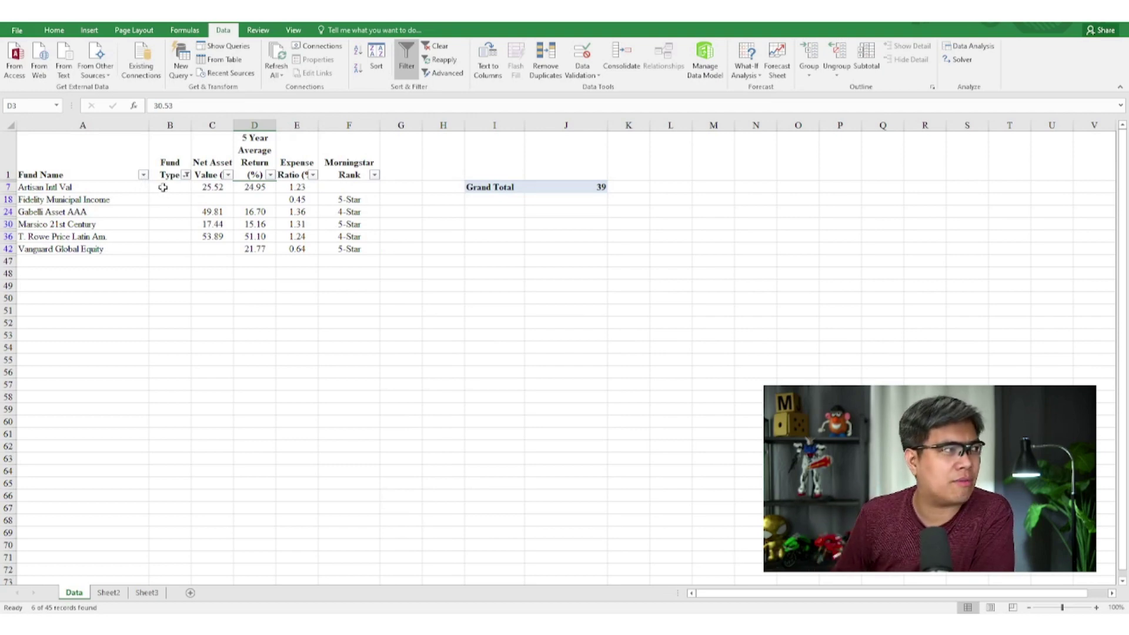
left_click(164, 187)
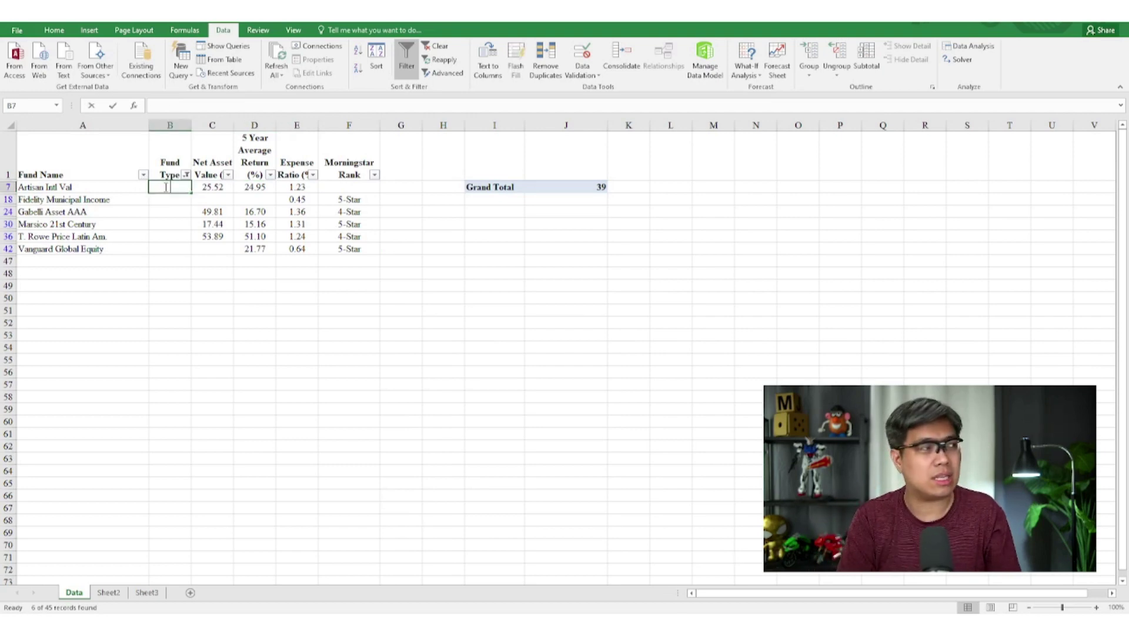
Enter DE in B7 and paste it into B18, B24, B30, B36 and B42
type("de")
type("DE")
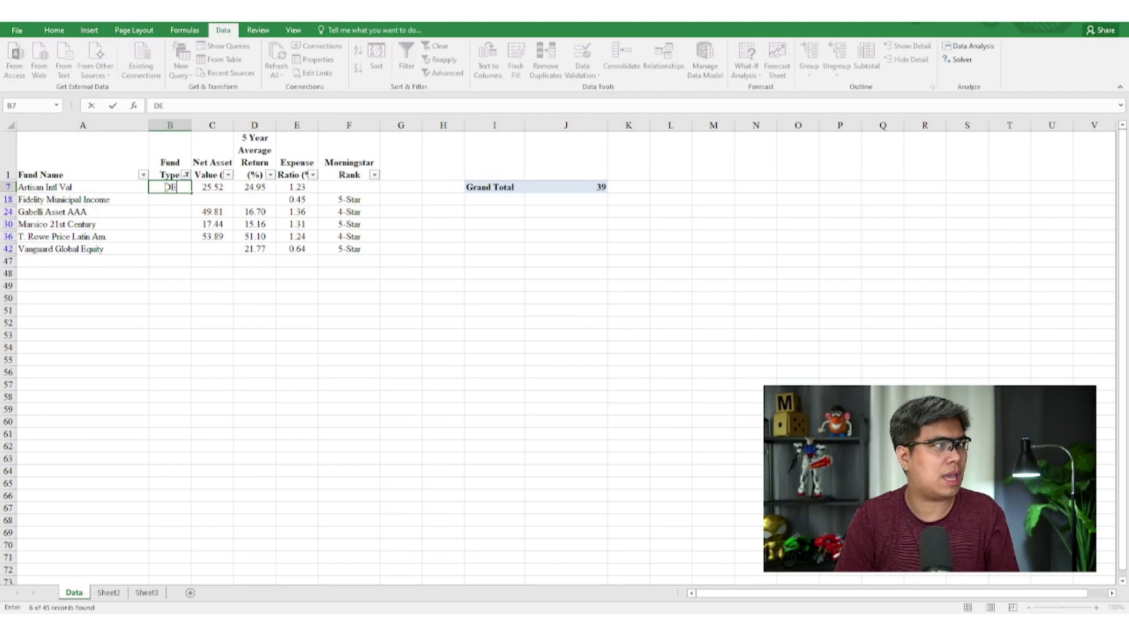
key("Return")
left_click(165, 187)
key("ctrl+c")
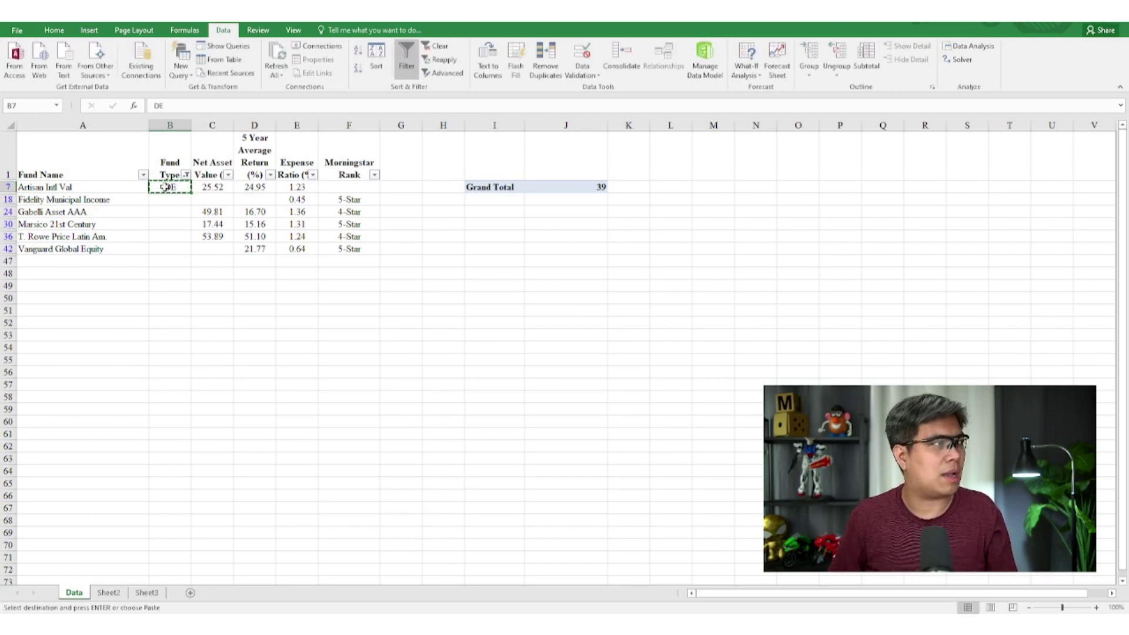
left_click(175, 199)
left_click(179, 211, "ctrl")
left_click(183, 224, "ctrl")
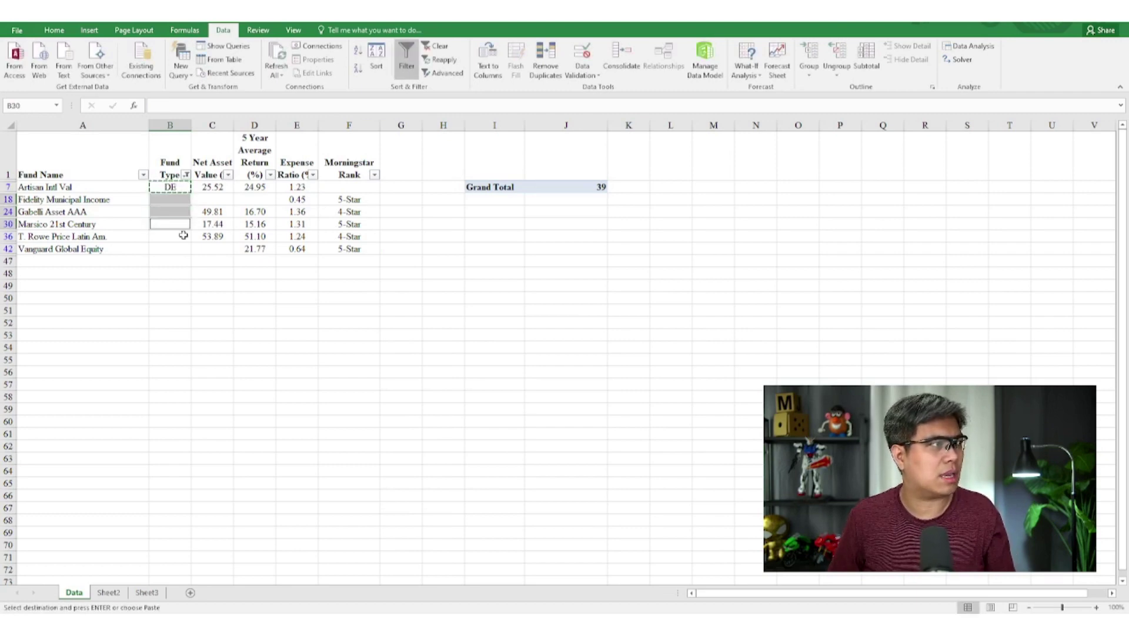
left_click(183, 236, "ctrl")
left_click(183, 248, "ctrl")
key("ctrl+v")
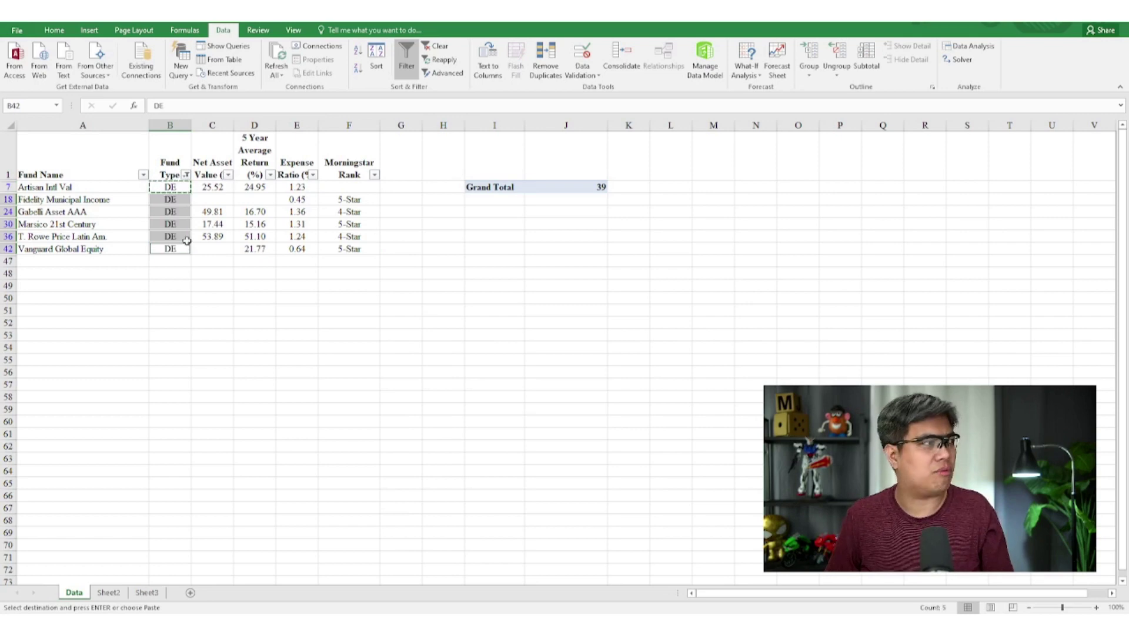
left_click(206, 298)
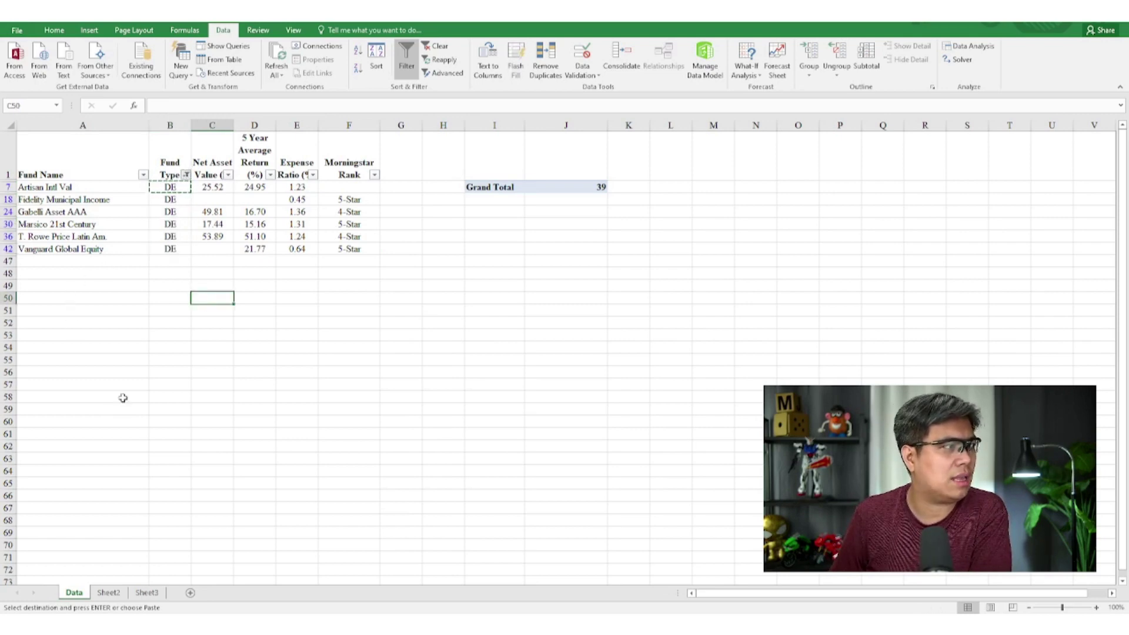
Clear the Fund Type filter so the full fund list shows again
key("alt+a+c")
scroll(170, 247, "down", 4)
scroll(178, 242, "up", 1)
scroll(179, 241, "up", 3)
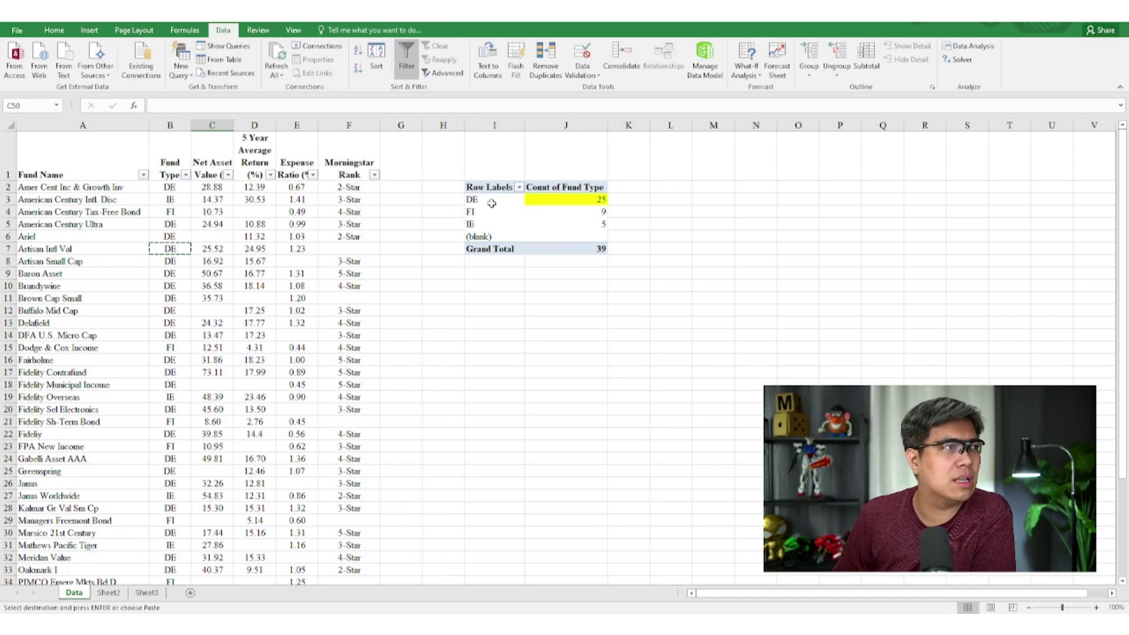
Copy the pivot to I9, switch it to count Morningstar Rank, and select the 3-Star row
left_click_drag(480, 185, 594, 249)
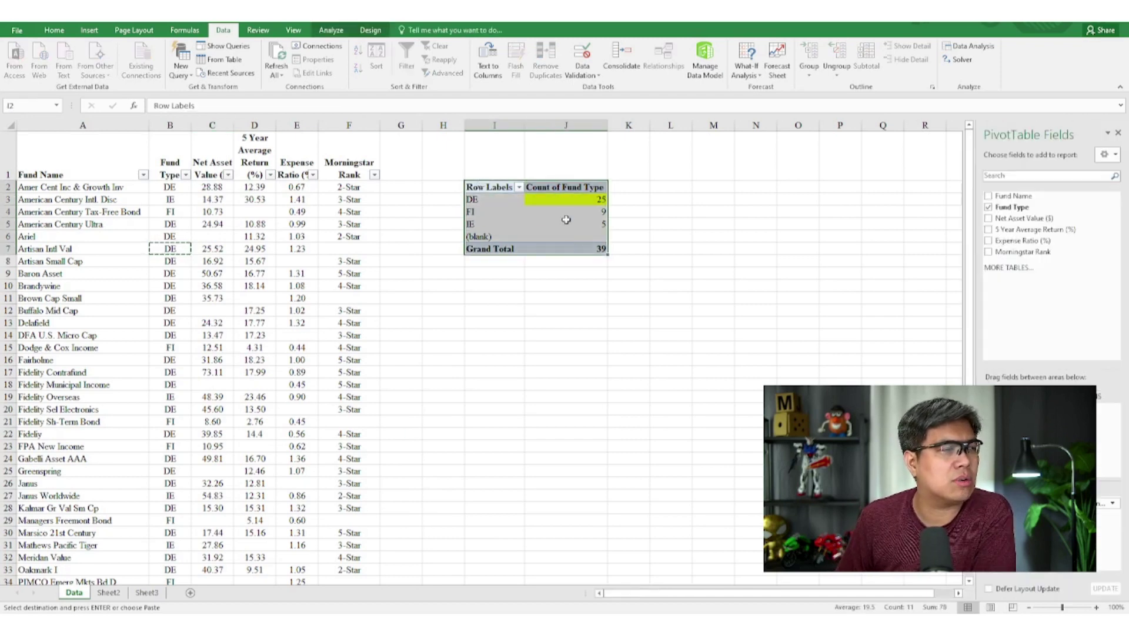
key("ctrl+c")
left_click(488, 278)
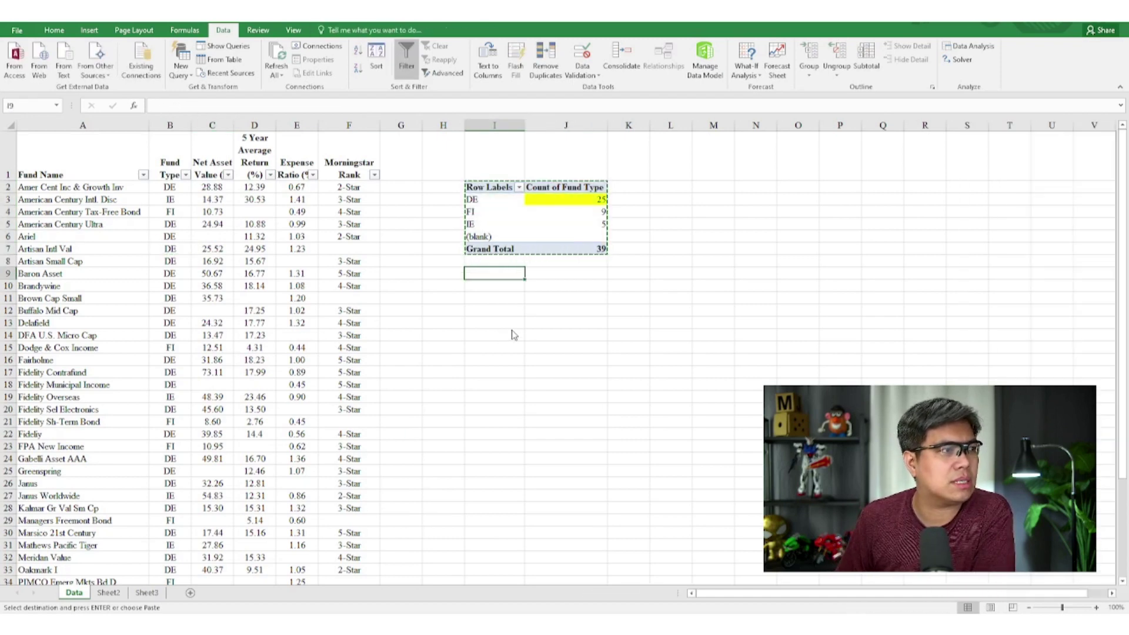
key("ctrl+v")
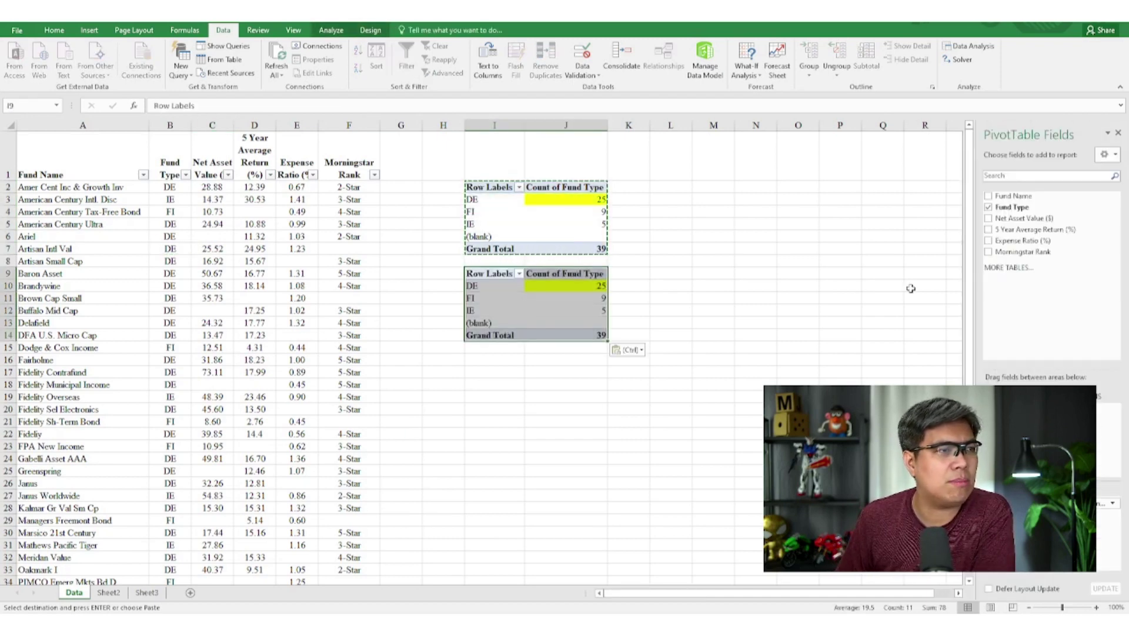
left_click(988, 207)
left_click(988, 253)
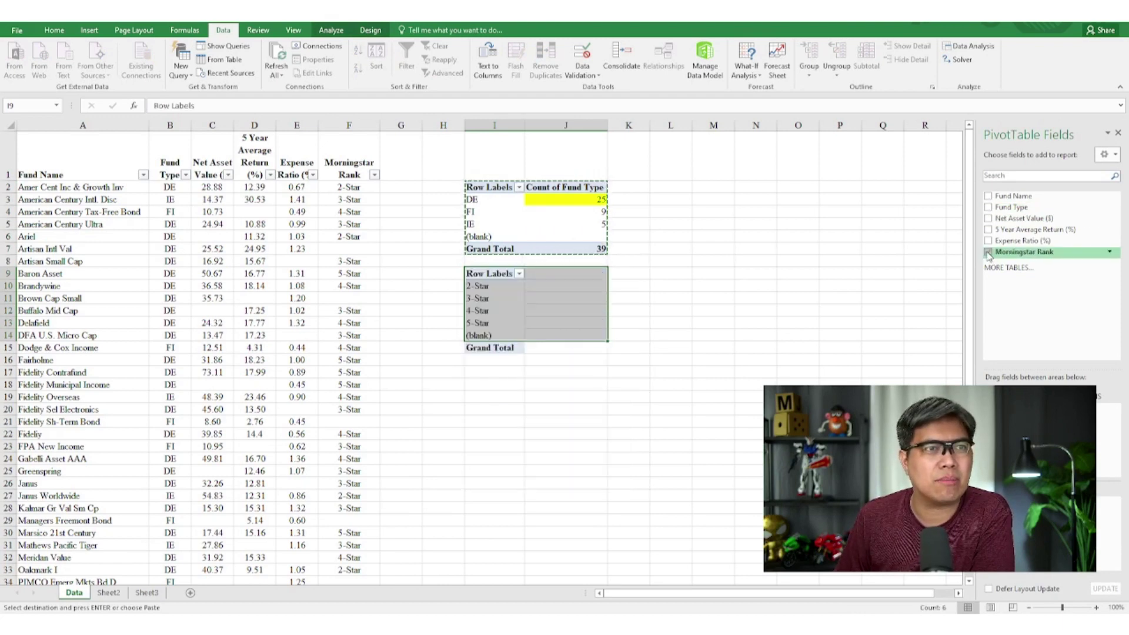
left_click_drag(1024, 252, 1100, 500)
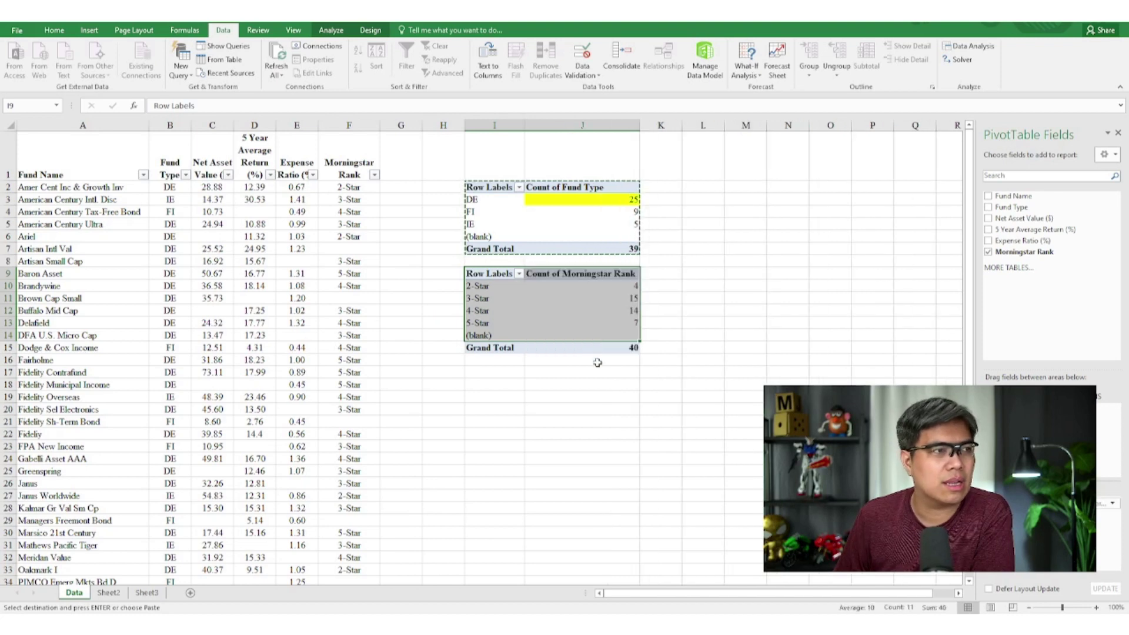
left_click_drag(620, 297, 482, 298)
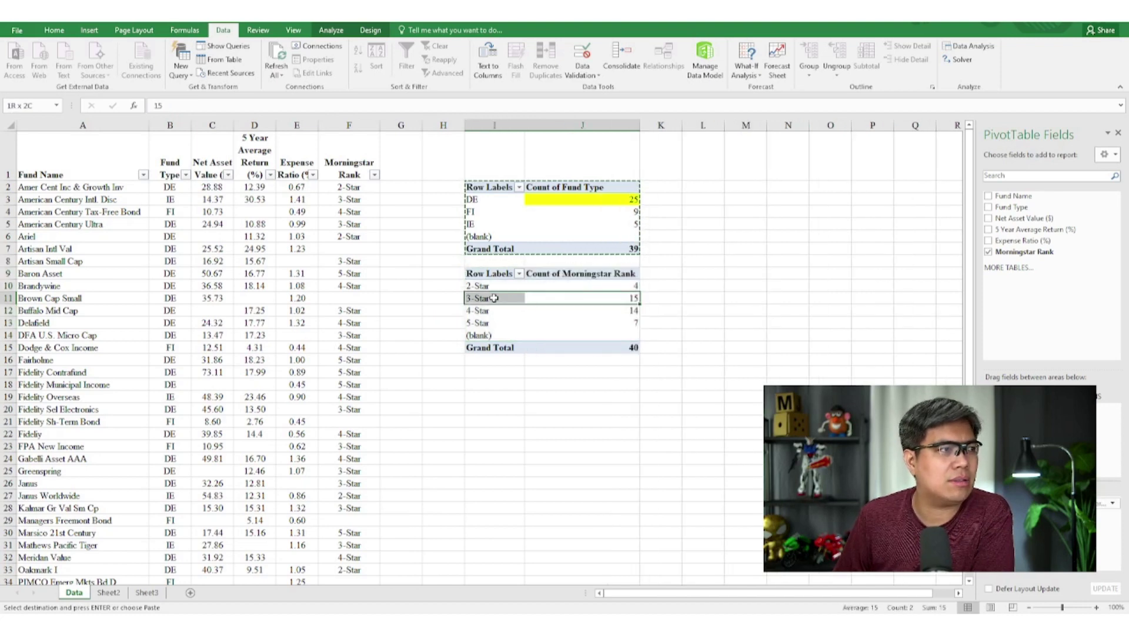
left_click(53, 30)
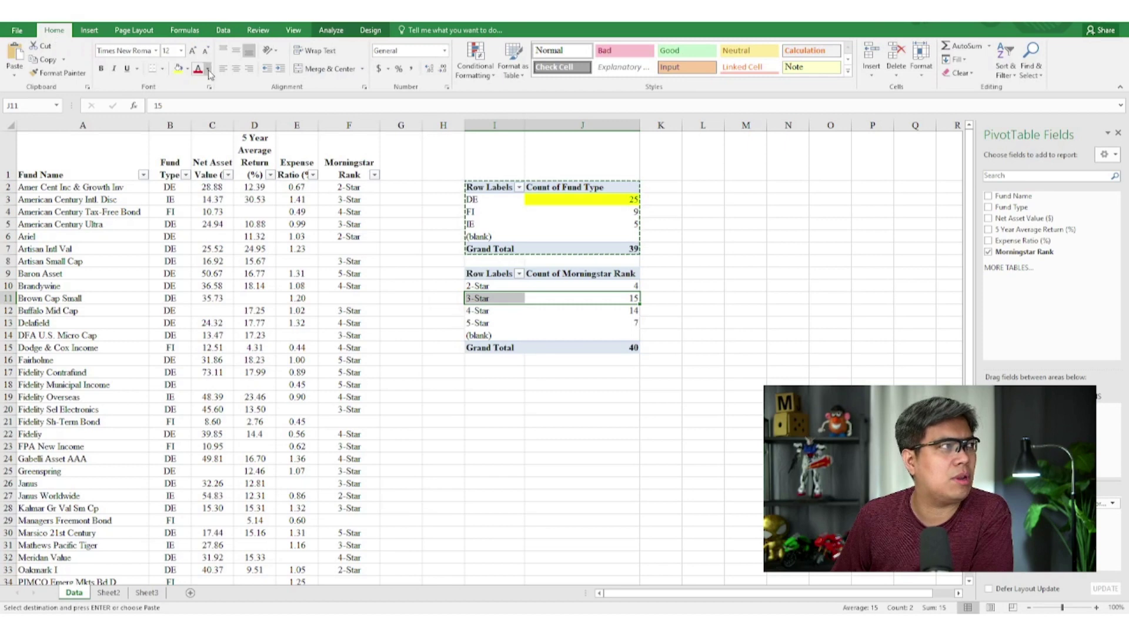
Highlight the 3-Star pivot row yellow and enter 3-Star in F7 and the other blank ranks
left_click(178, 68)
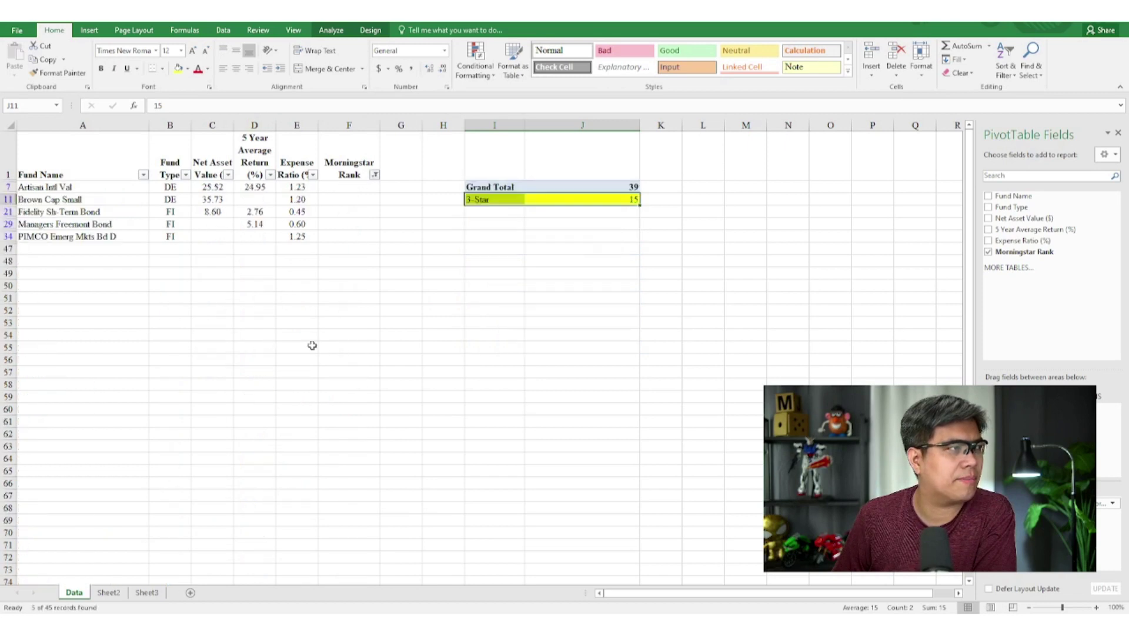
left_click(359, 187)
type("3-STA")
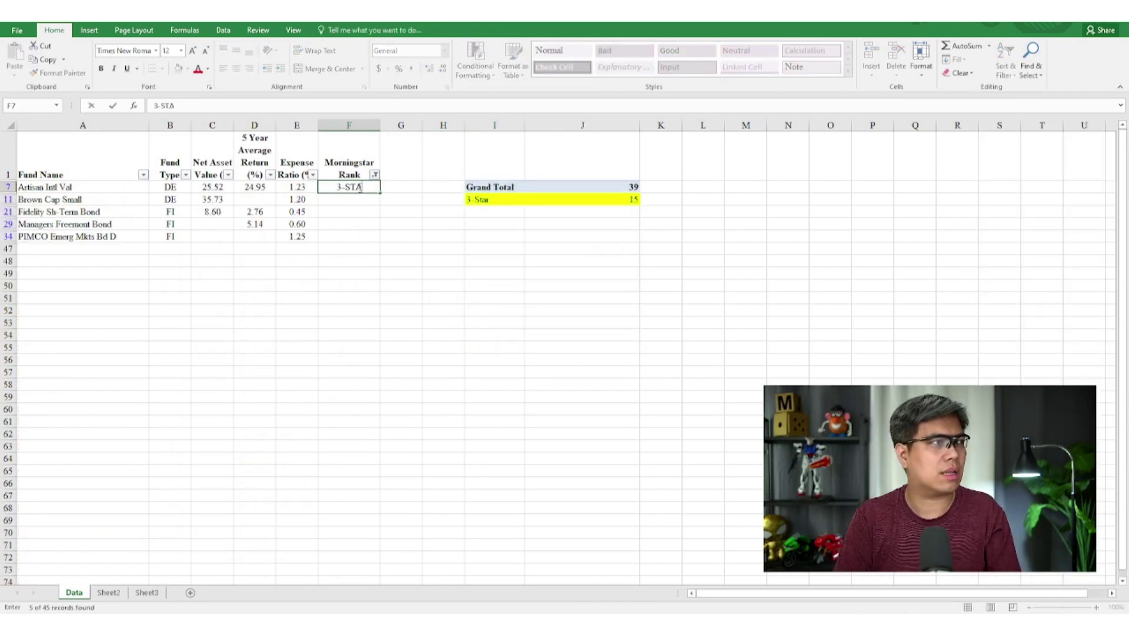
key("BackSpace")
type("tar")
key("Return")
left_click(359, 187)
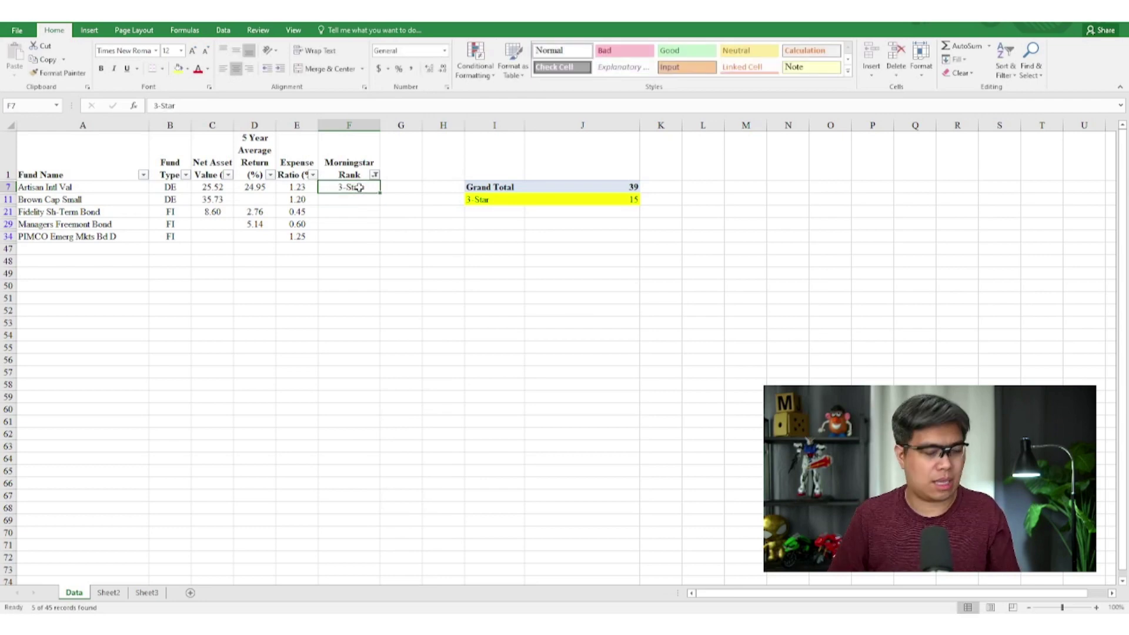
key("ctrl+c")
left_click_drag(364, 199, 368, 236)
key("ctrl+v")
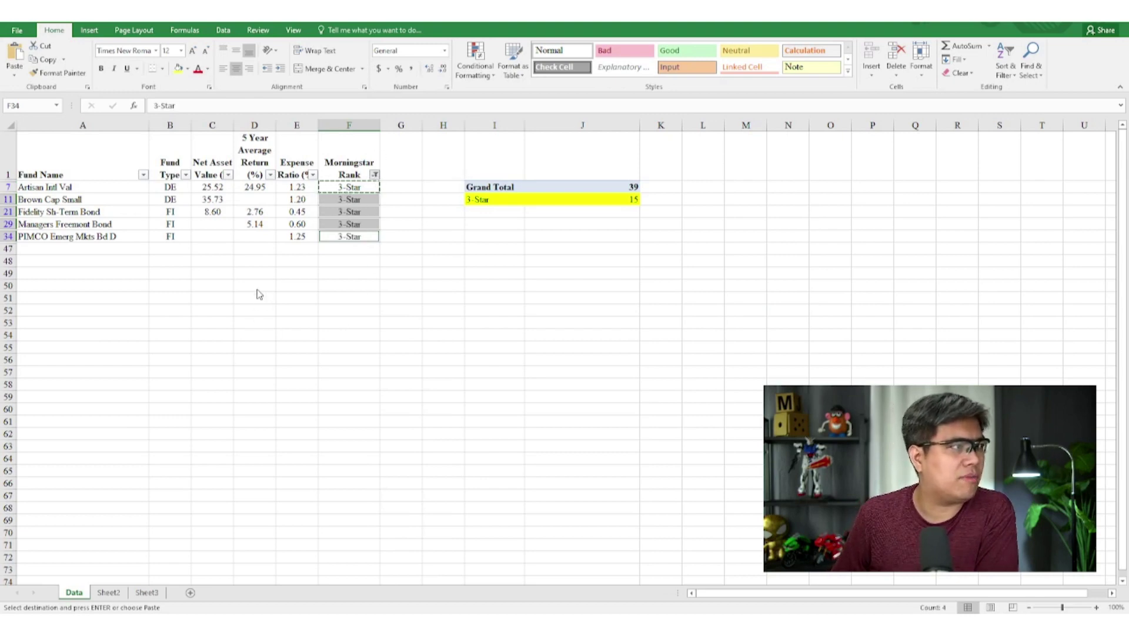
Clear the Morningstar Rank filter and copy the C1:E1 headers into M1:O1
key("alt+a")
key("c")
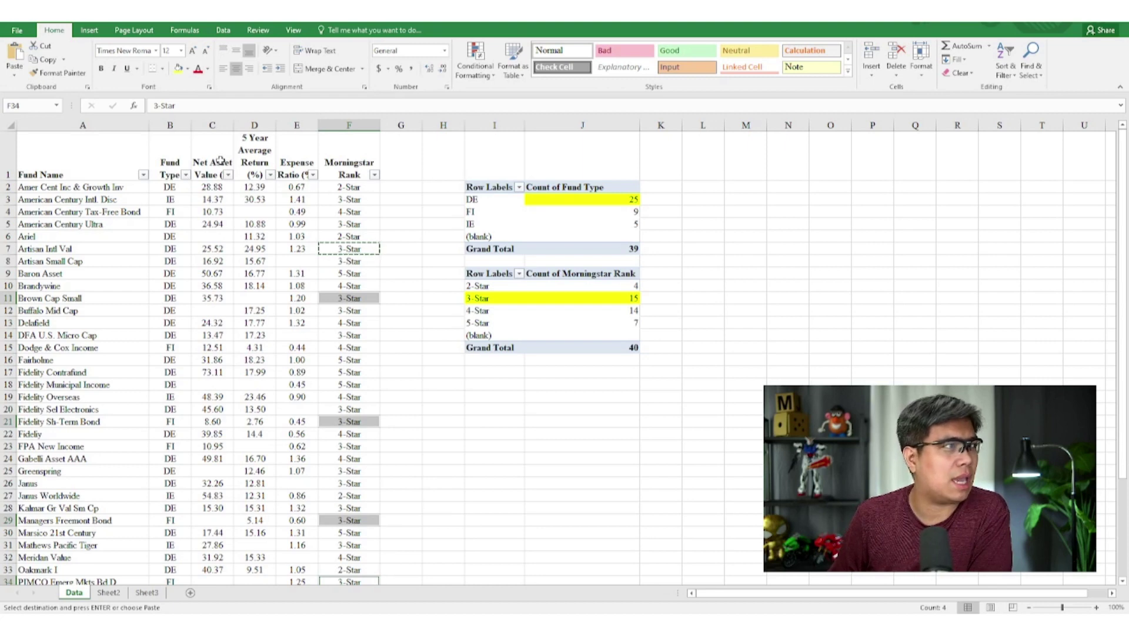
left_click_drag(221, 162, 293, 155)
key("ctrl+c")
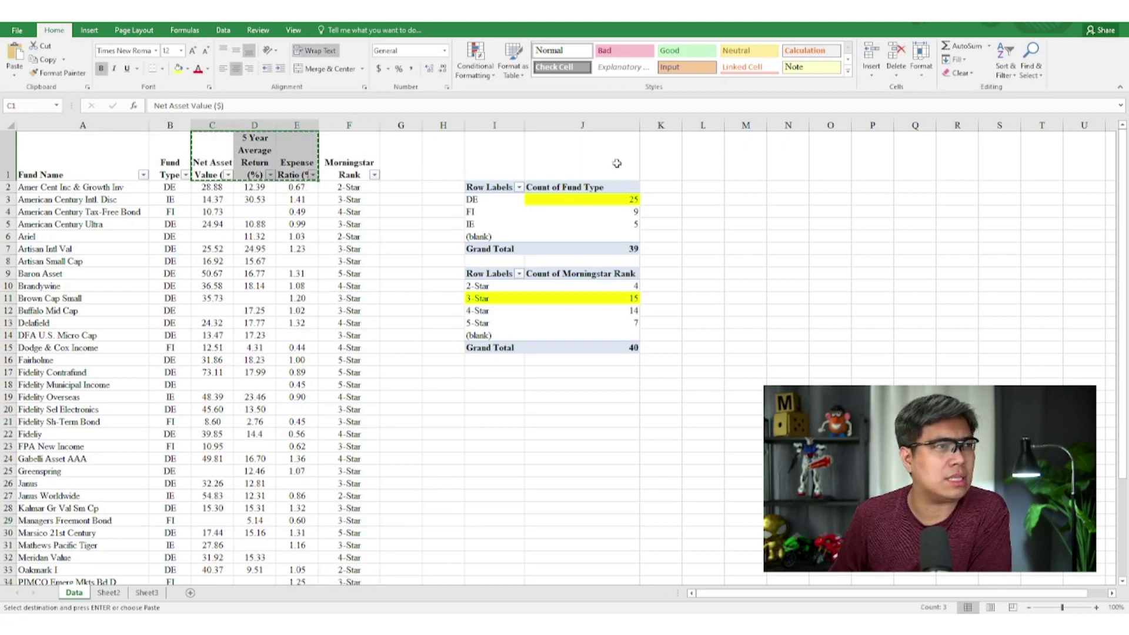
left_click(738, 157)
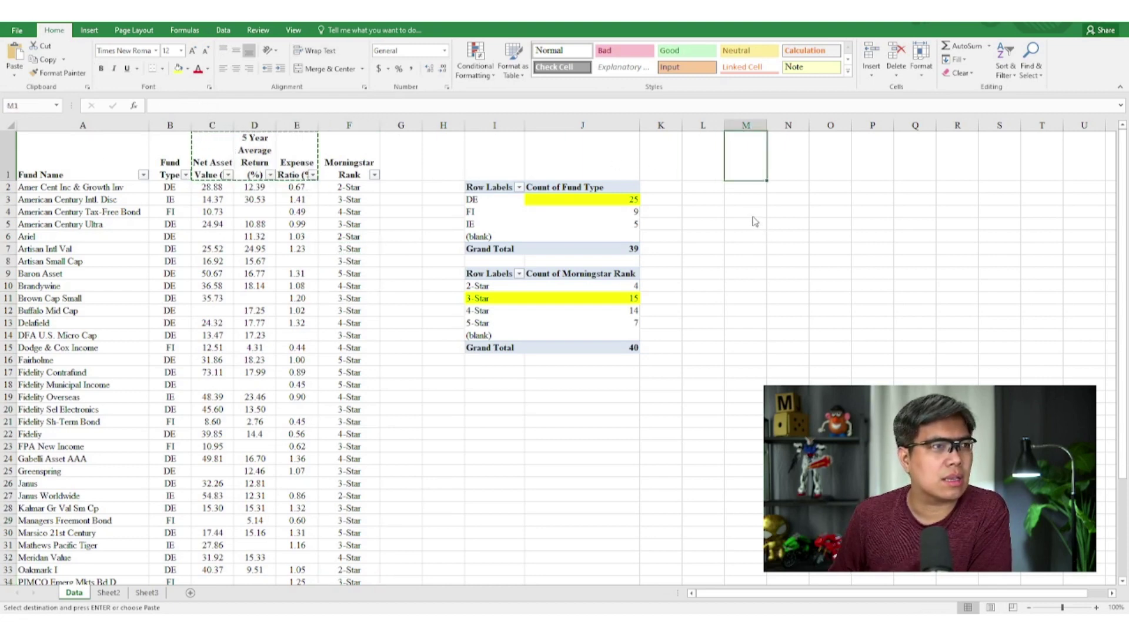
key("ctrl+v")
Enter an AVERAGE formula over the Net Asset Value column C in M2
left_click(741, 188)
key("Escape")
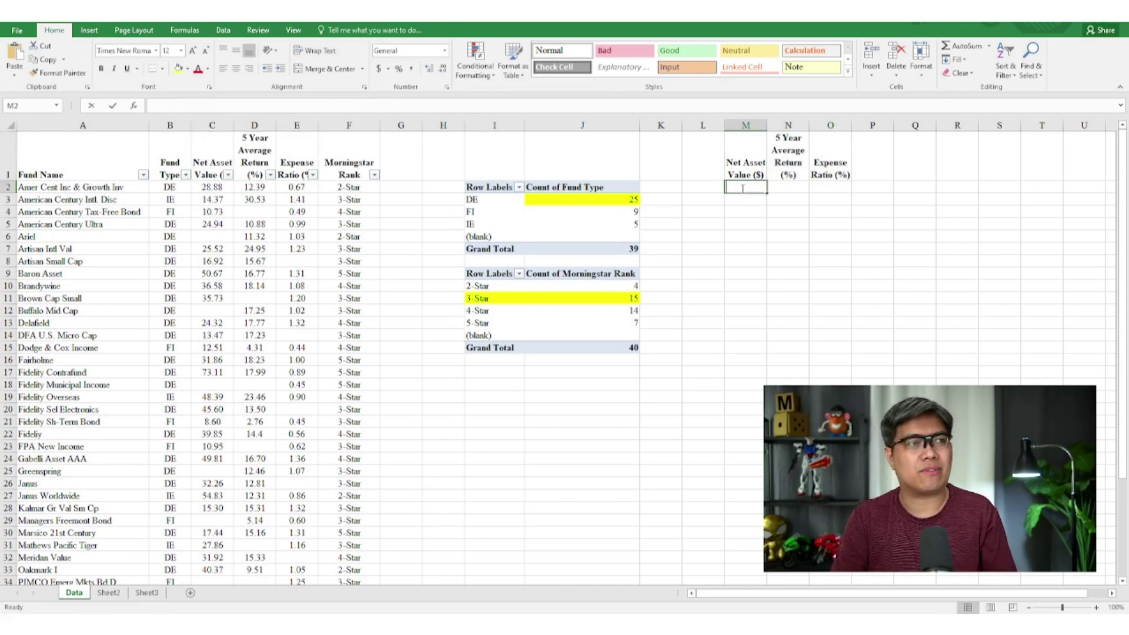
type("=ave")
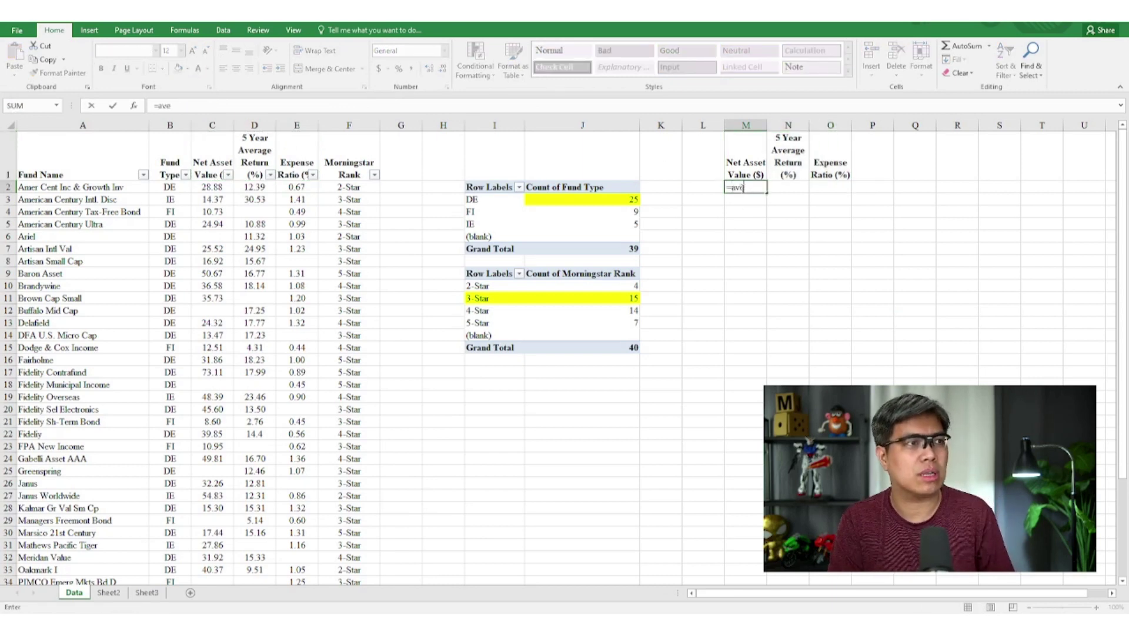
type("ragge(")
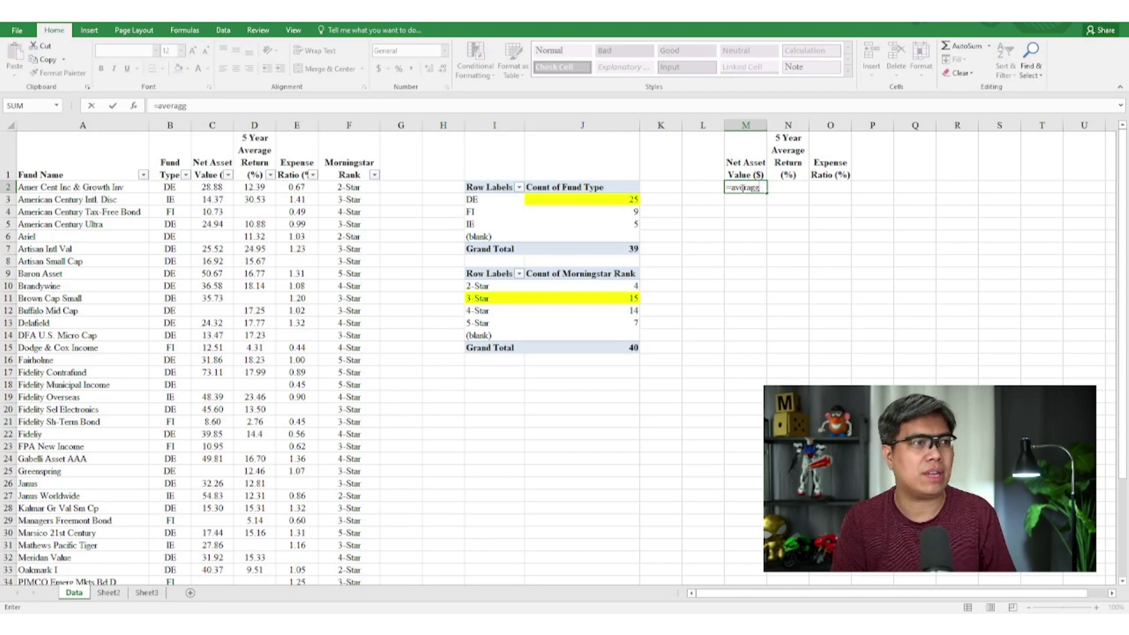
left_click(212, 187)
key("shift+Down")
key("shift+Down")
key("shift+Down")
key("shift+Down")
key("shift+Down")
key("shift+Down")
key("shift+Down")
key("shift+Down")
key("shift+Down")
key("shift+Down")
key("shift+Down")
key("shift+Down")
key("shift+Down")
key("shift+Down")
key("shift+Down")
key("shift+Down")
key("shift+Down")
key("shift+Down")
key("shift+Down")
key("shift+Down")
key("shift+Down")
key("shift+Down")
key("shift+Down")
key("shift+Down")
key("shift+Down")
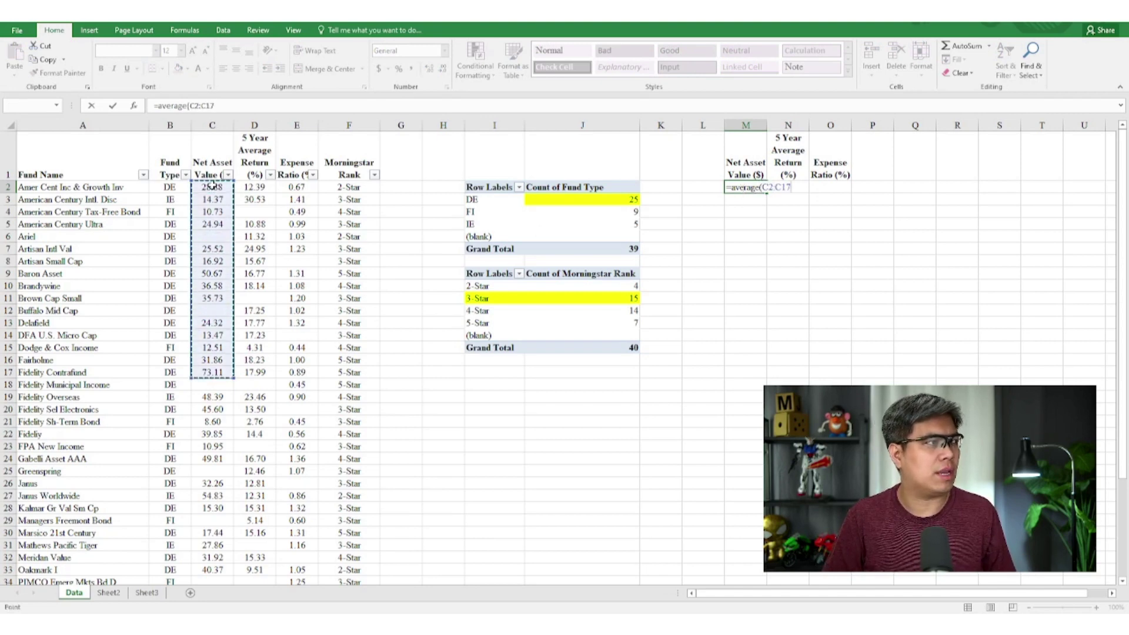
key("shift+Down")
key("shift+Down")
key("shift+Down")
key("shift+Down")
key("shift+Down")
key("shift+Down")
key("shift+Down")
key("shift+Down")
key("shift+Down")
key("shift+Down")
key("shift+Down")
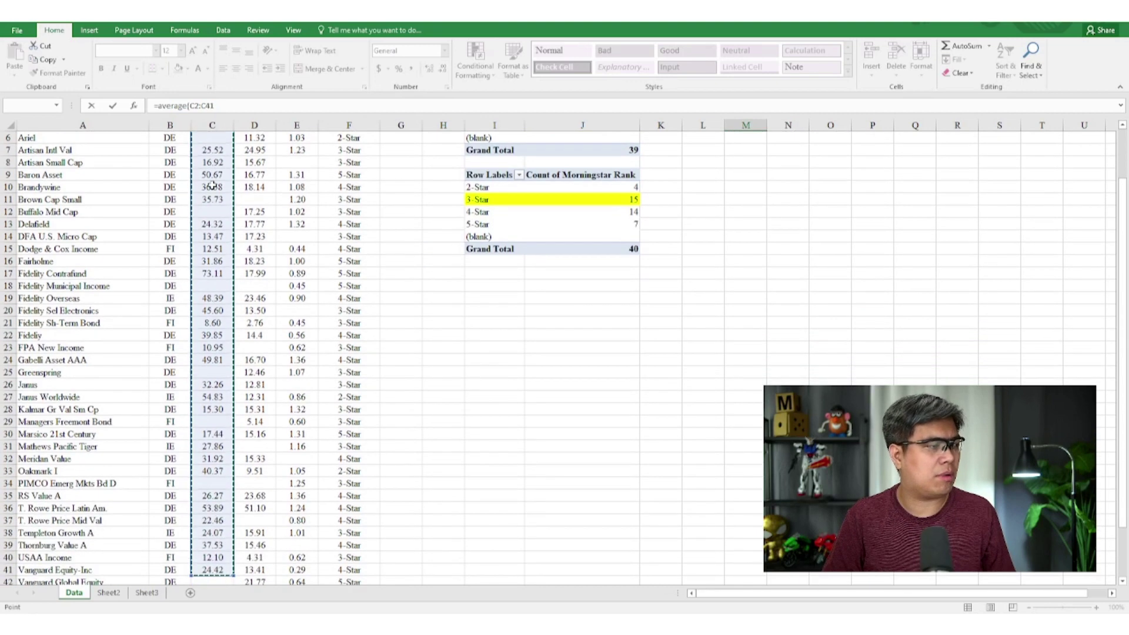
key("Return")
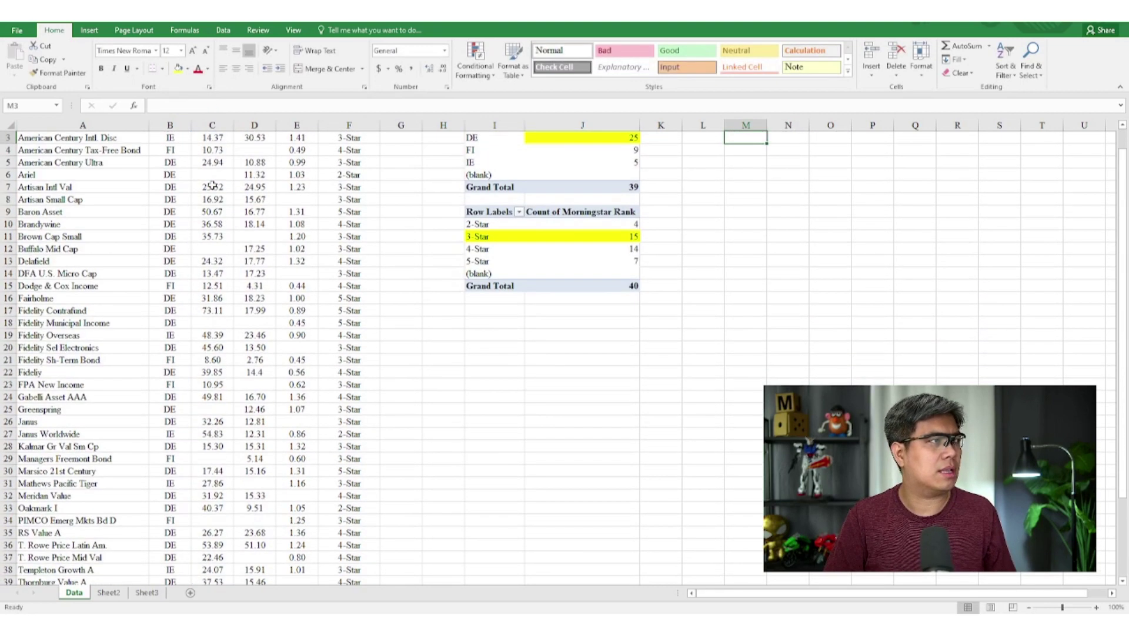
key("Up")
key("Up")
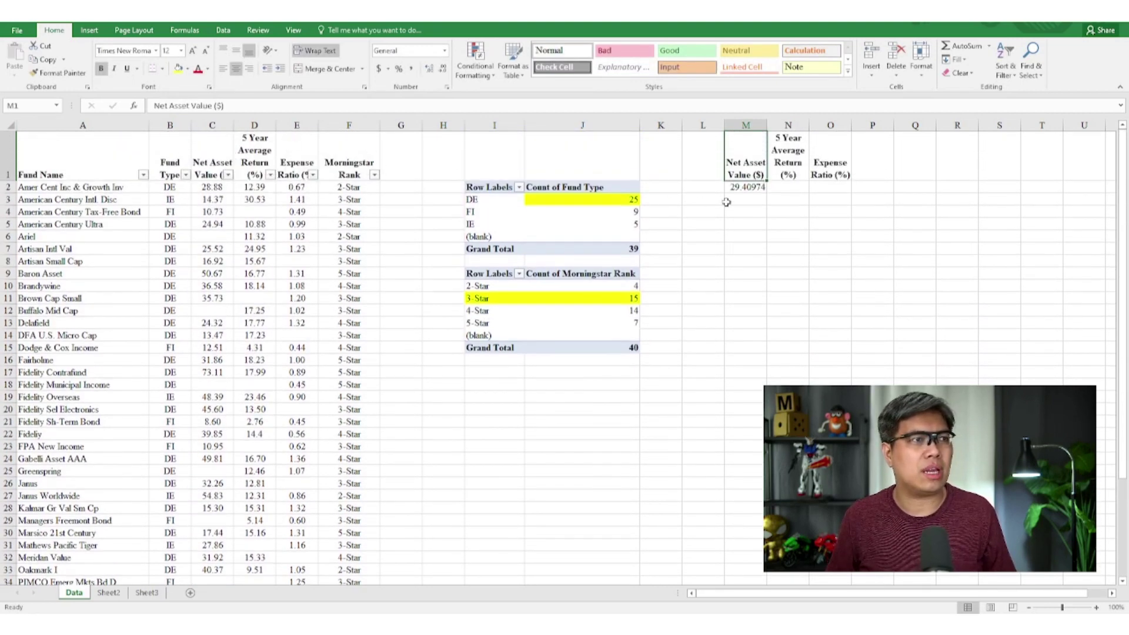
Round the averages to two decimals and fill the formula across to O2 (29.41, 15.76, 0.88)
left_click(740, 189)
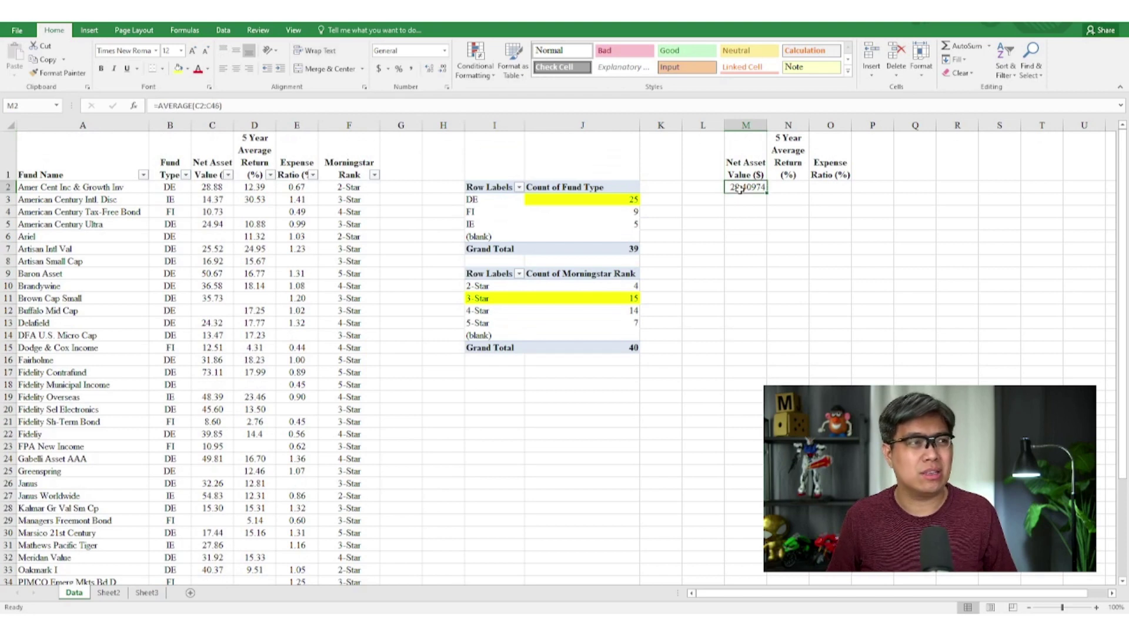
left_click_drag(740, 188, 835, 187)
left_click(443, 71)
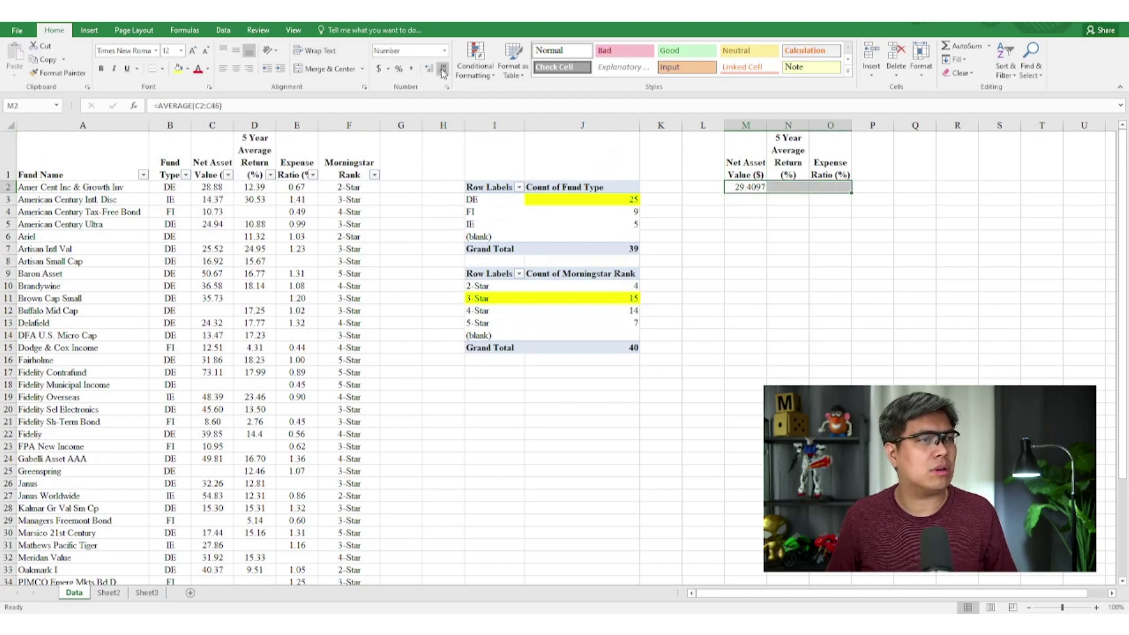
left_click(443, 70)
left_click(443, 71)
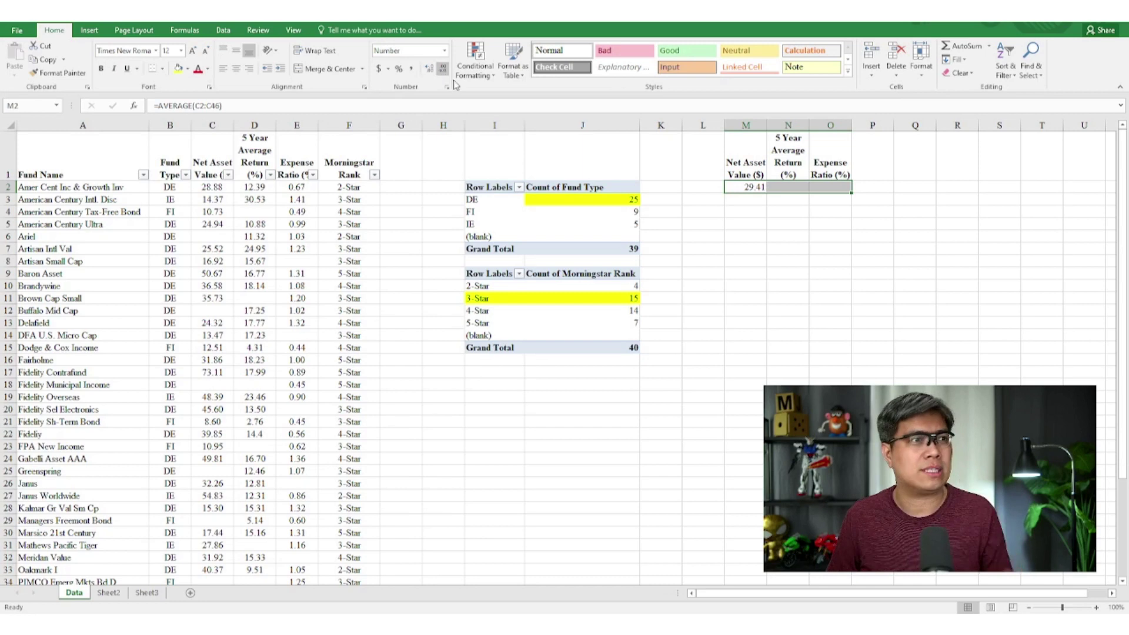
left_click(752, 187)
left_click_drag(767, 192, 850, 190)
left_click_drag(758, 231, 743, 205)
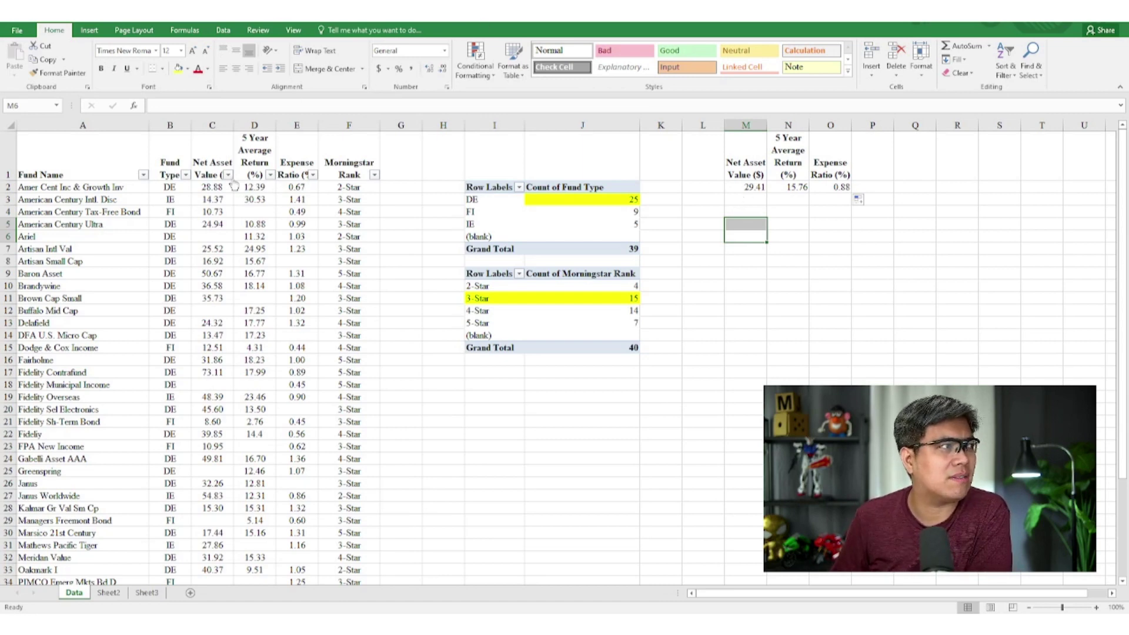
key("Escape")
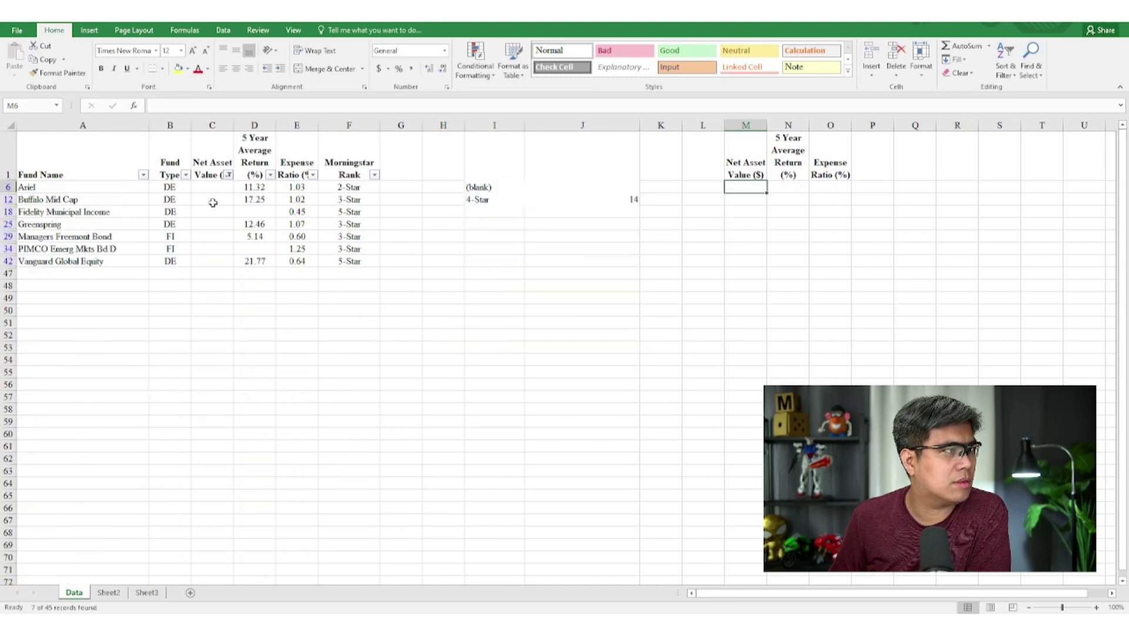
Fill the blank Net Asset Value cells C6, C12, C18, C25, C29, C34 and C42 with 29.41
left_click(215, 187)
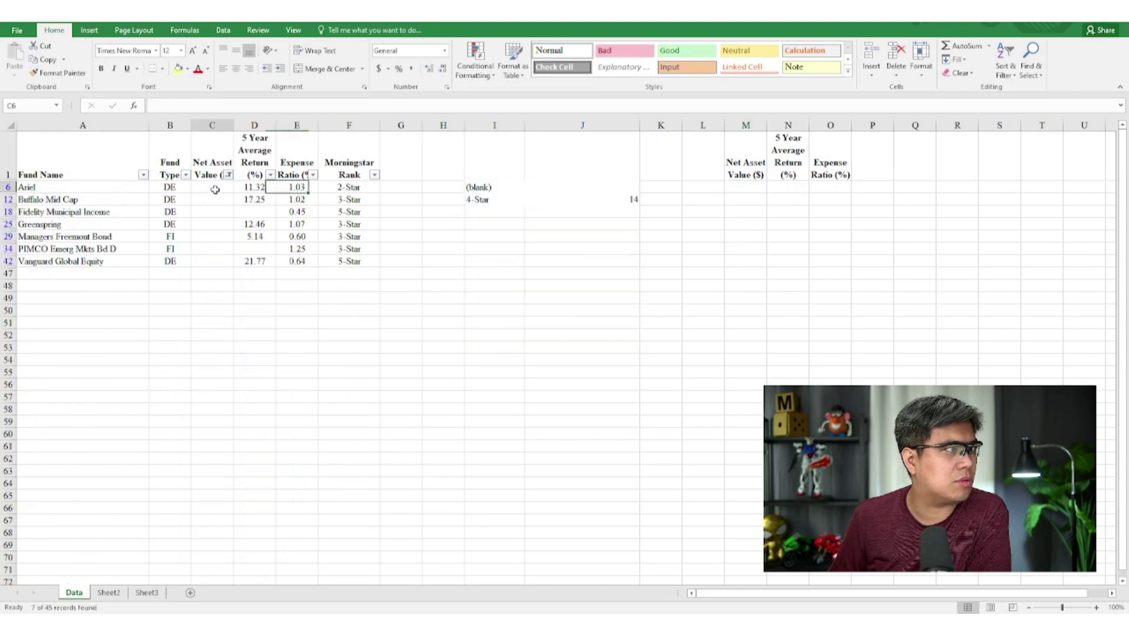
type("29.4")
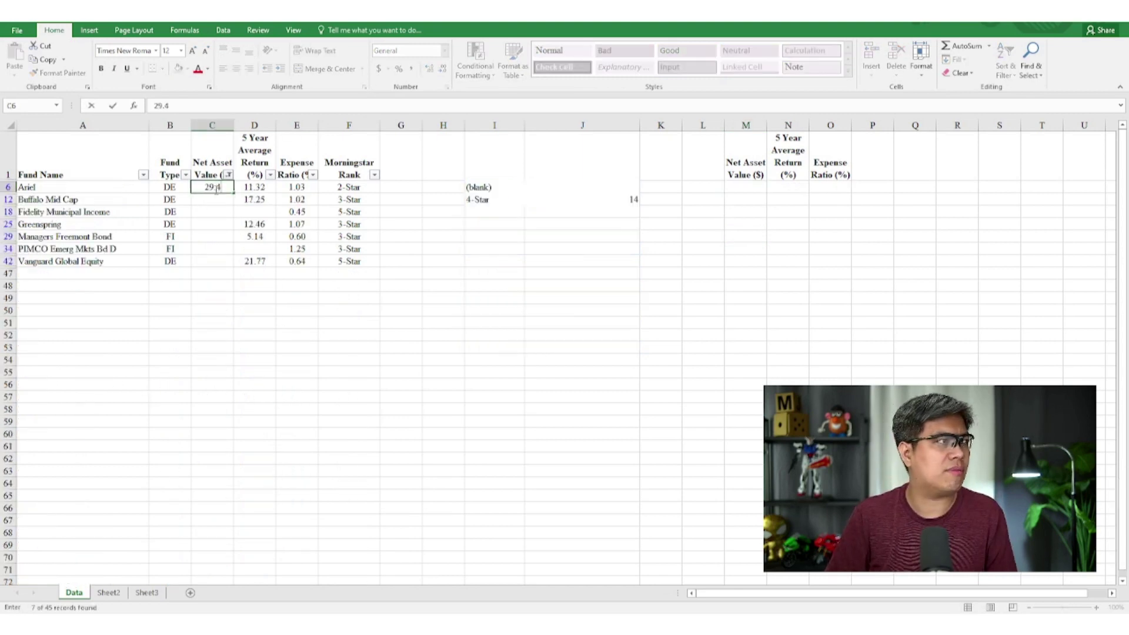
type("1")
key("Return")
key("Up")
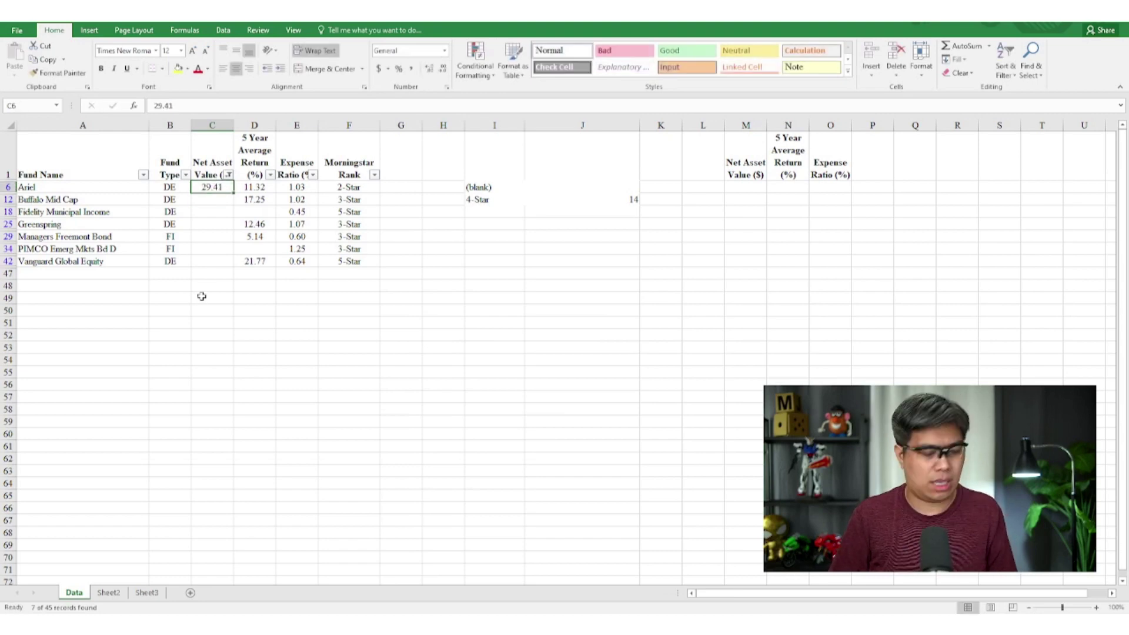
key("ctrl+c")
left_click(211, 201)
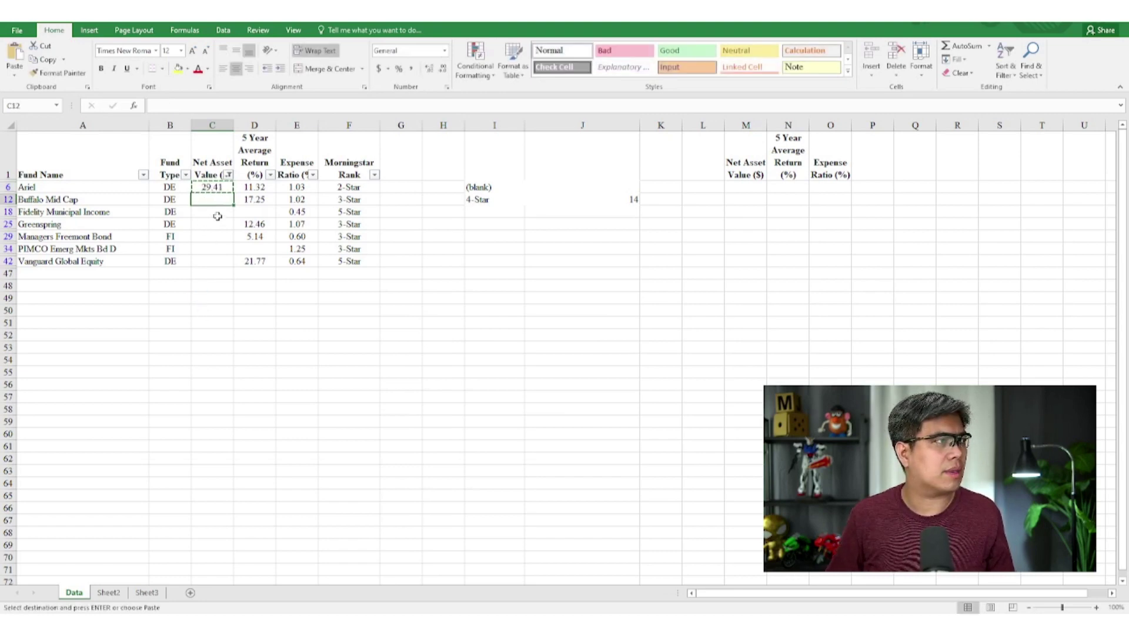
left_click(218, 212, "ctrl")
left_click(218, 224, "ctrl")
left_click(220, 237, "ctrl")
left_click(220, 248, "ctrl")
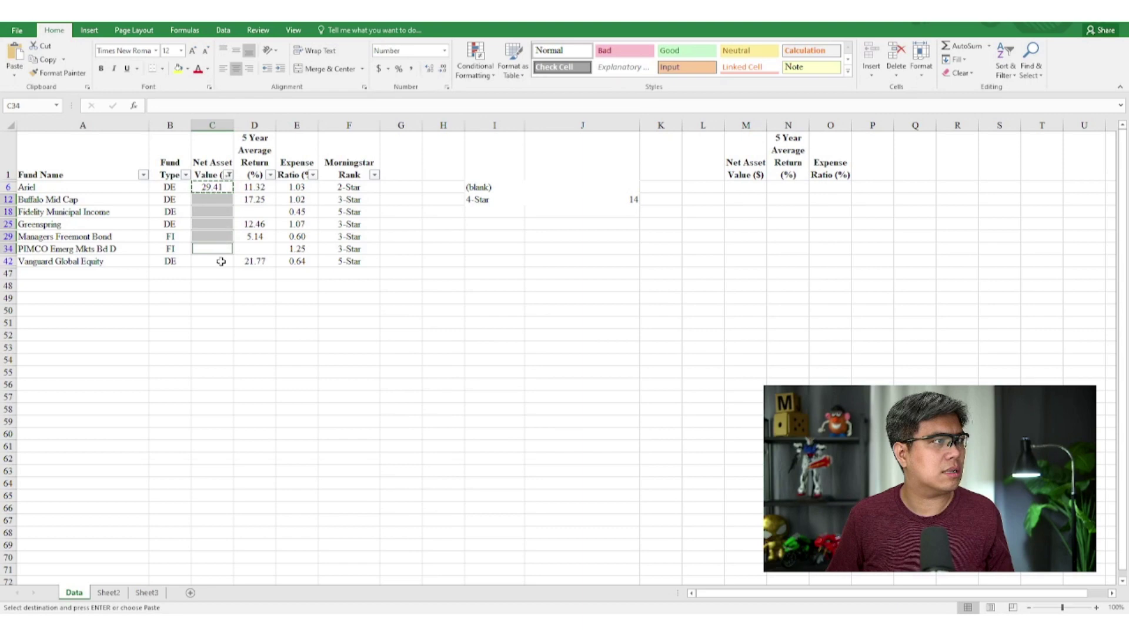
left_click(221, 261, "ctrl")
key("ctrl+v")
Clear the Net Asset Value filter
left_click(263, 298)
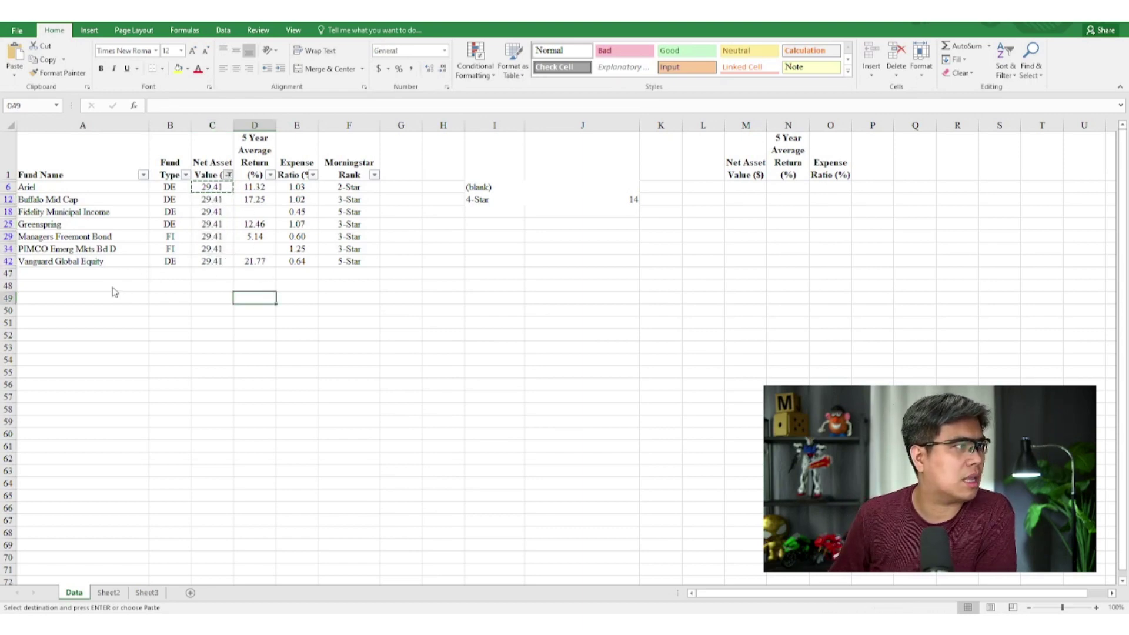
key("alt+a")
key("c")
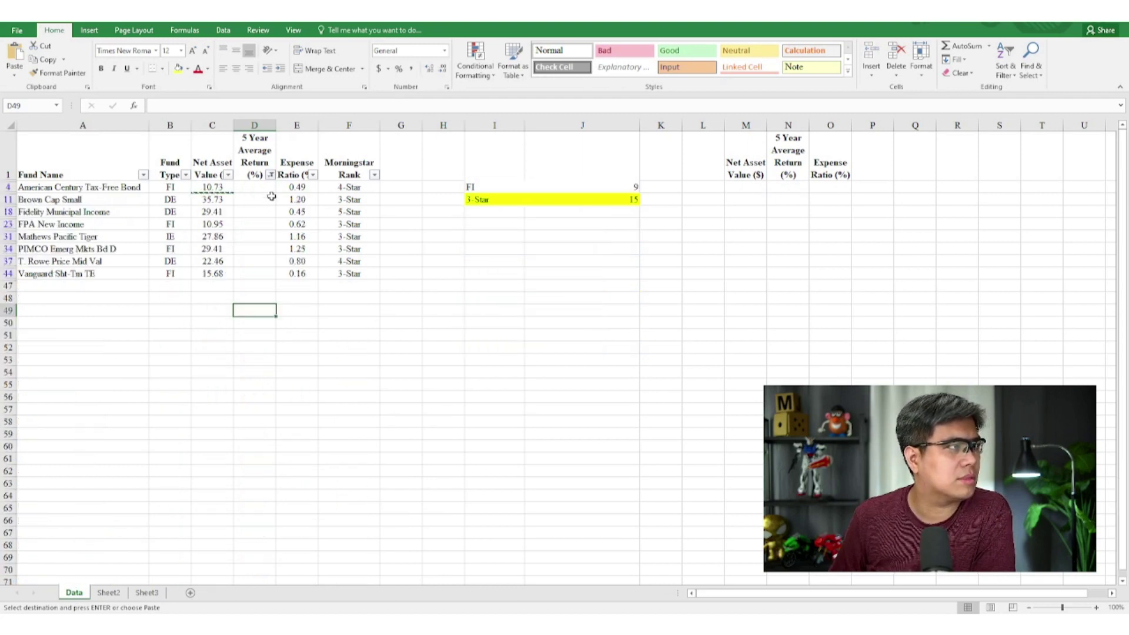
Fill the blank 5 Year Average Return cells, including D11, D18, D23, D31, D34, D37 and D44, with 15.76
left_click(267, 188)
type("15.7")
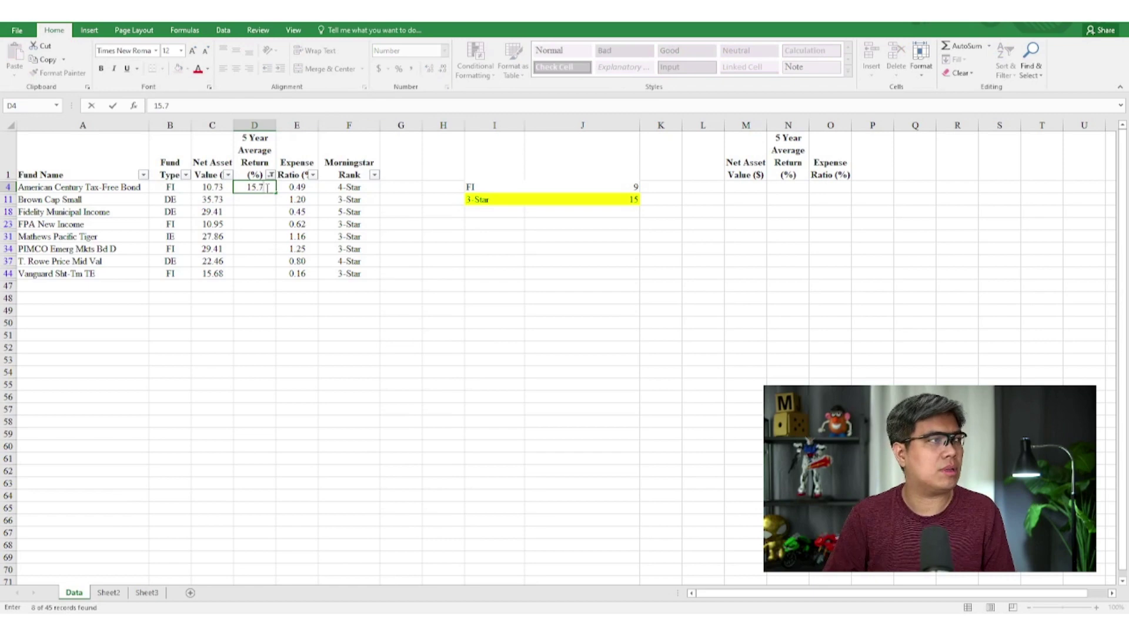
type("6")
key("ctrl+Return")
key("ctrl+c")
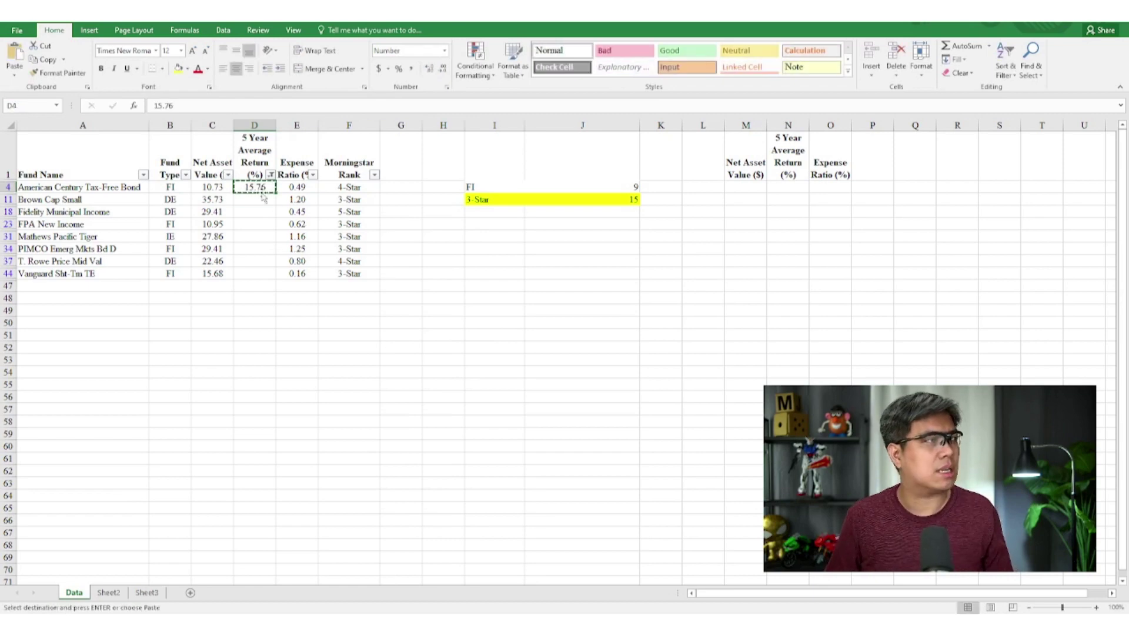
left_click(262, 199)
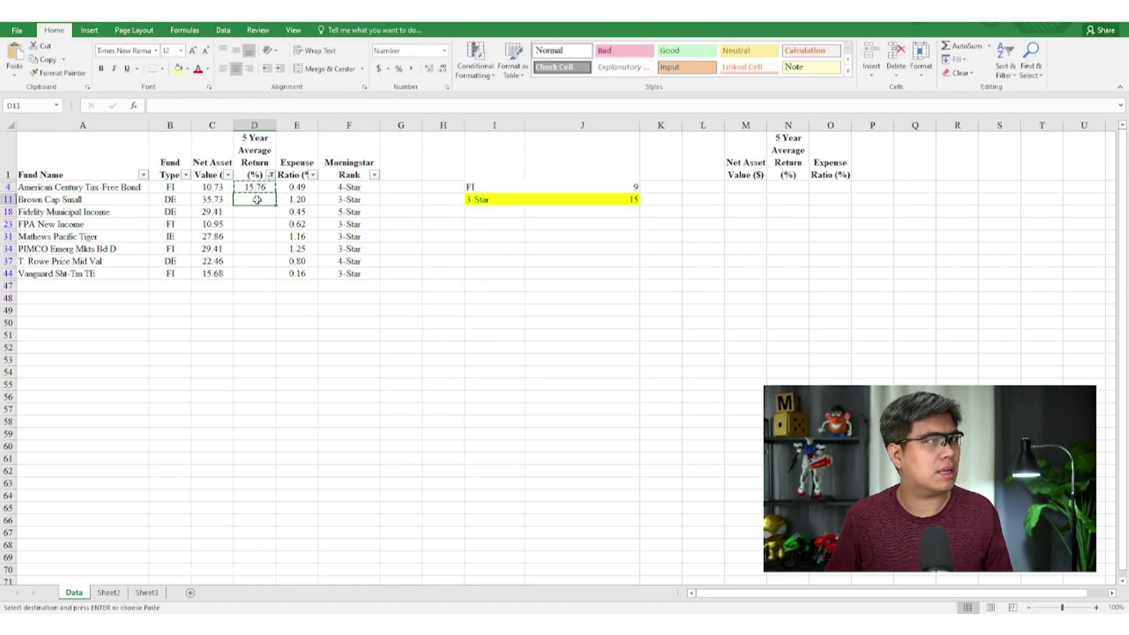
left_click(263, 213, "ctrl")
left_click(262, 224, "ctrl")
left_click(263, 237, "ctrl")
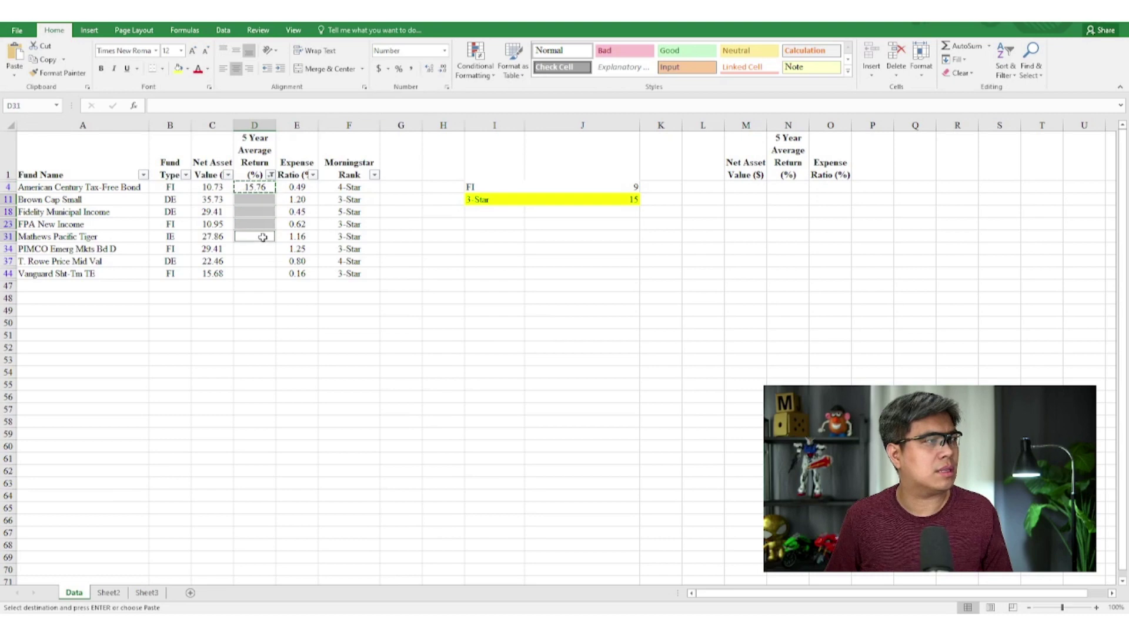
left_click(263, 249, "ctrl")
left_click(263, 261, "ctrl")
left_click(263, 272, "ctrl")
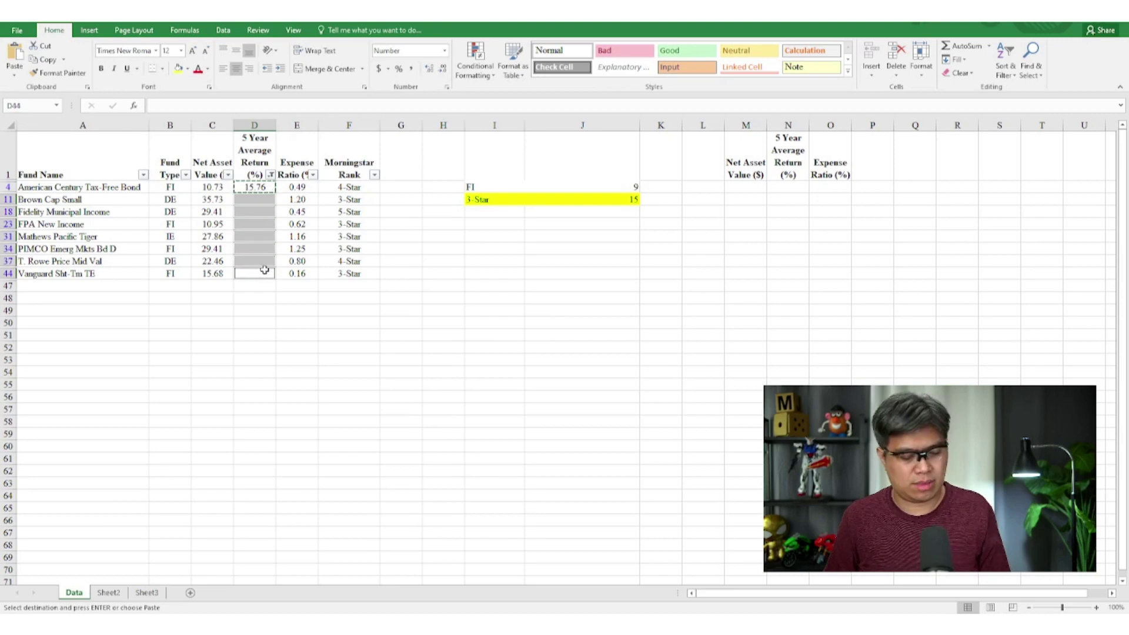
key("ctrl+v")
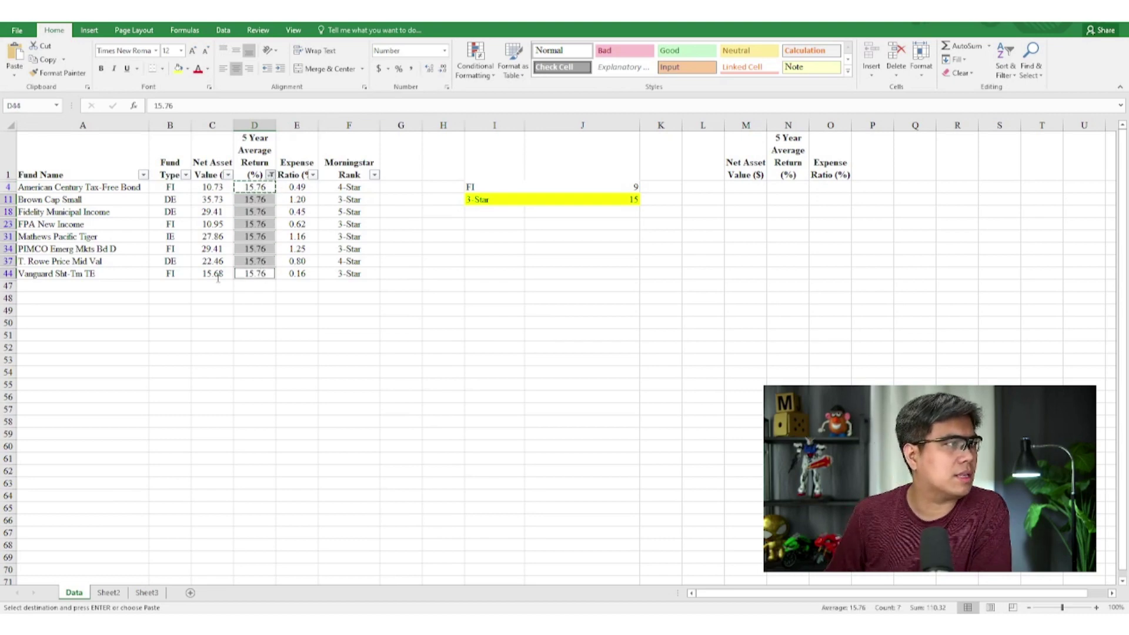
Clear the 5 Year Average Return filter and select the first blank Expense Ratio cell
key("alt+a")
key("c")
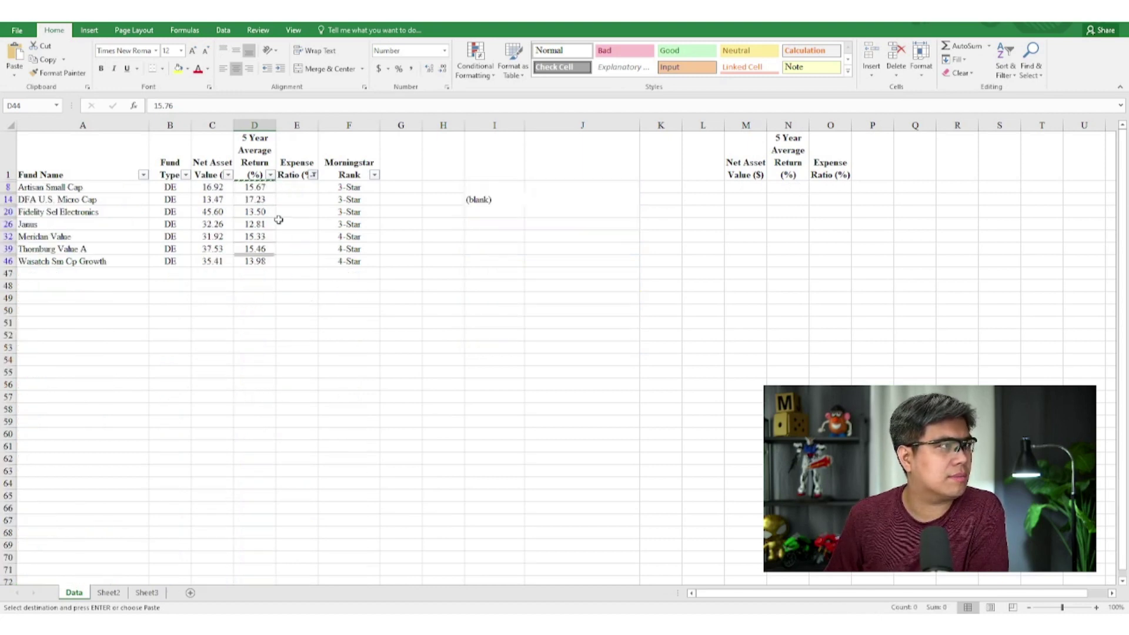
left_click(297, 187)
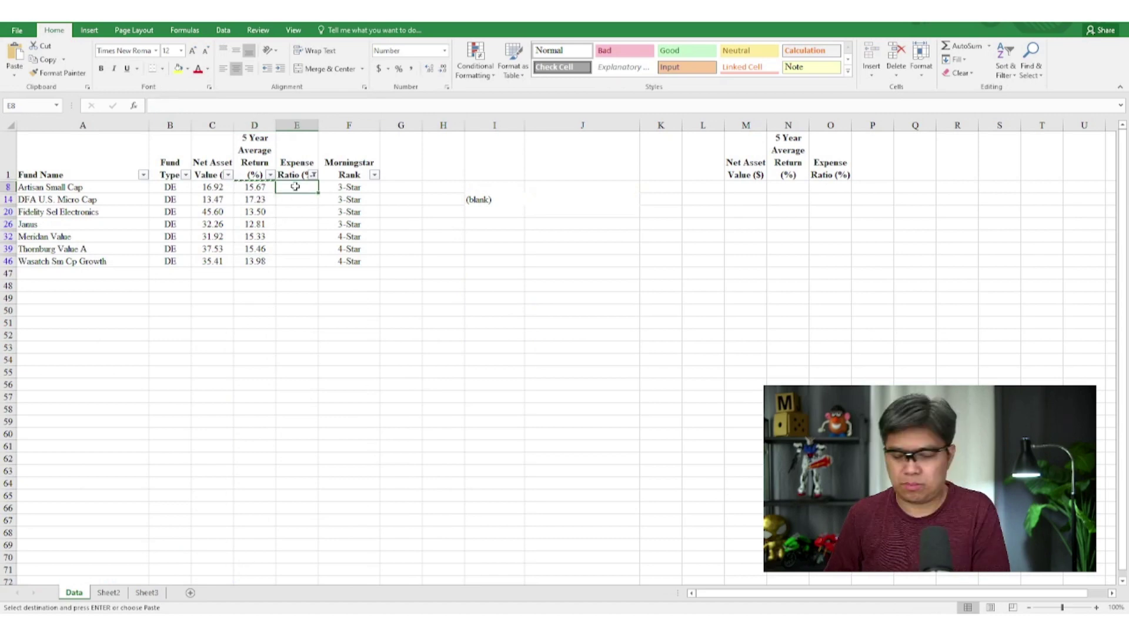
Fill the blank Expense Ratio cells, including E14, E20, E26 and E46, with 0.88
type(".88")
key("Return")
left_click(297, 187)
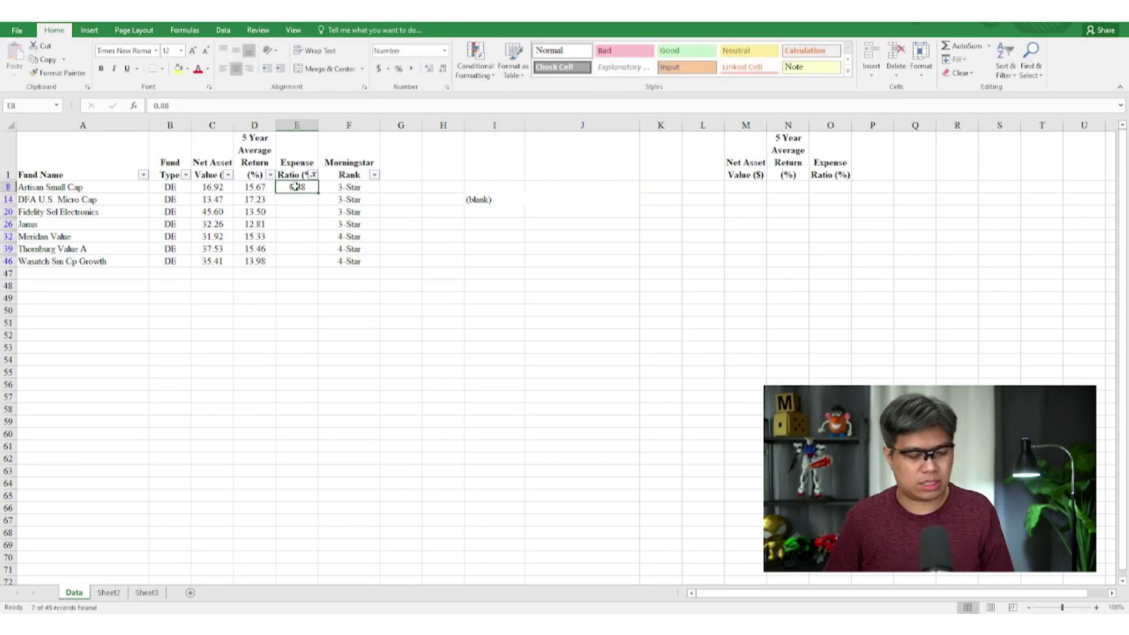
key("ctrl+c")
left_click(297, 199)
left_click(303, 212, "ctrl")
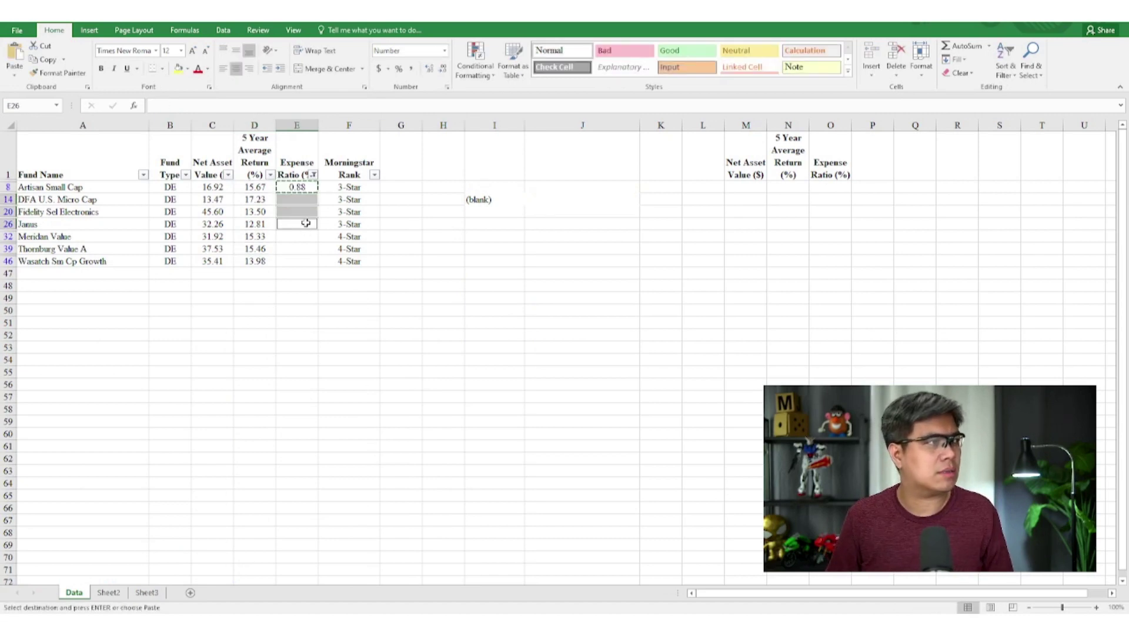
left_click(305, 236, "ctrl")
left_click(306, 249, "ctrl")
left_click(308, 258, "ctrl")
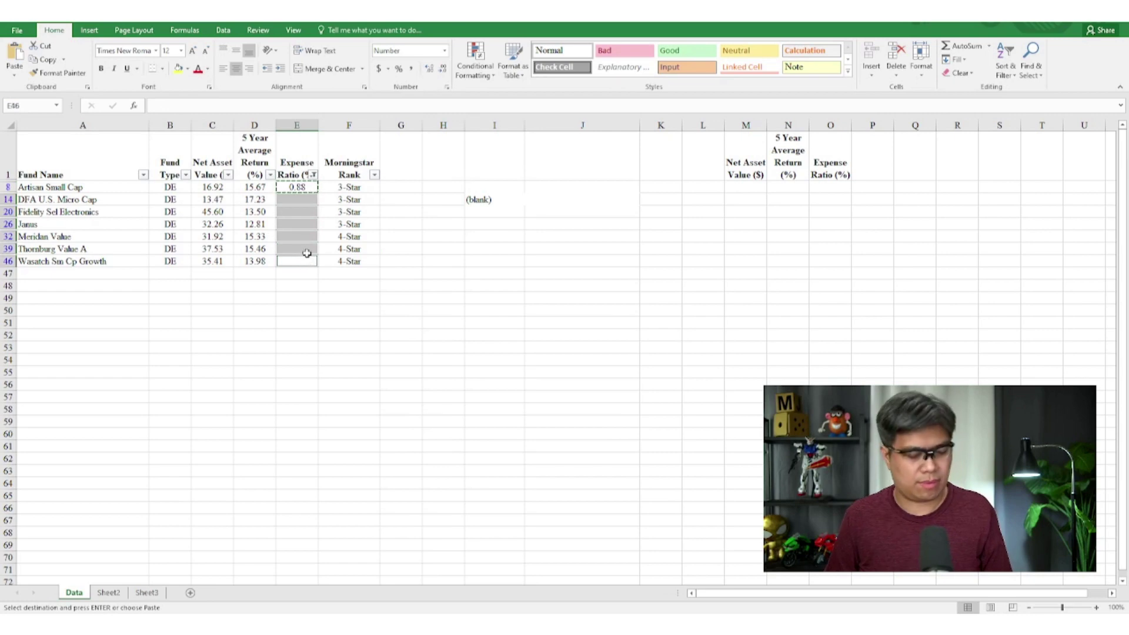
key("ctrl+v")
Scroll through the fund list to check the filled Expense Ratio cells
left_click(360, 296)
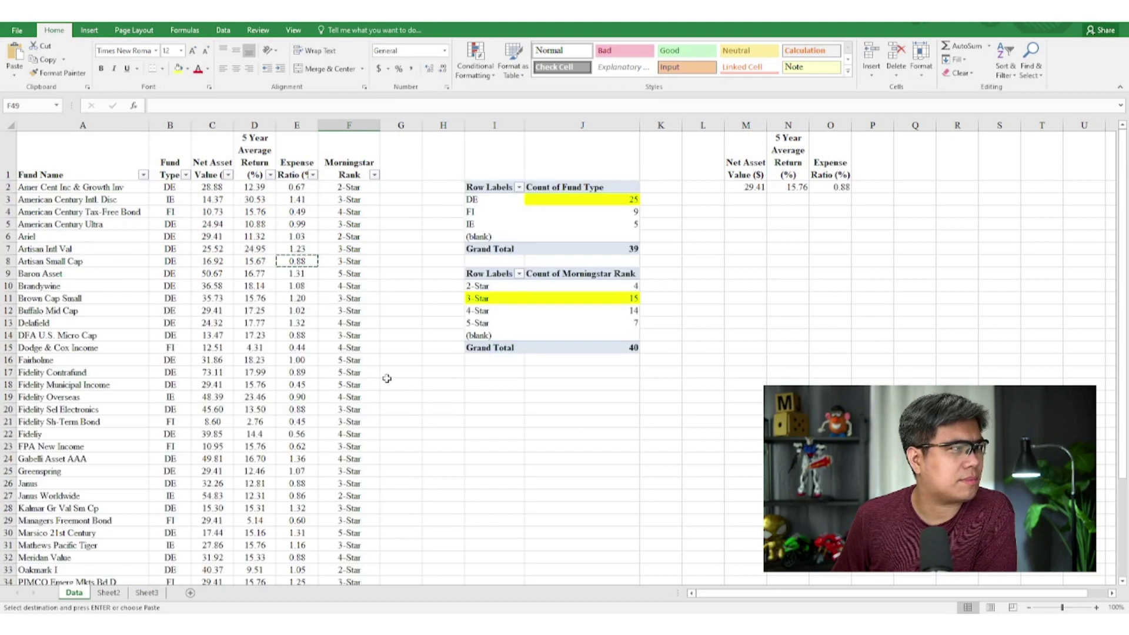
left_click(384, 373)
scroll(368, 321, "down", 1)
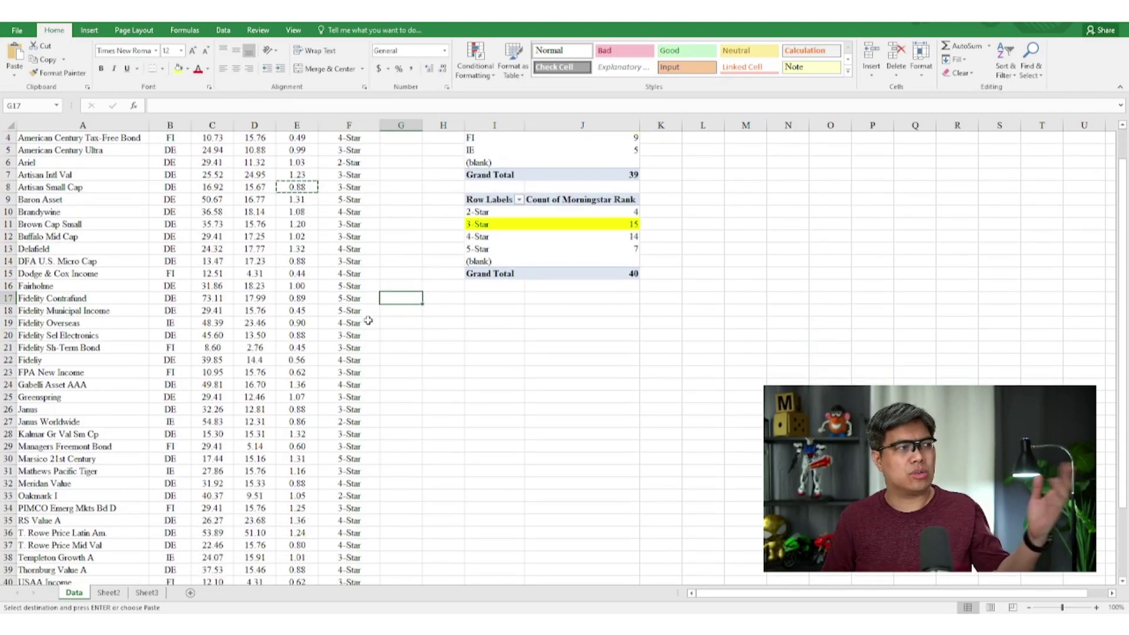
scroll(368, 321, "up", 1)
scroll(395, 299, "down", 4)
scroll(395, 309, "up", 4)
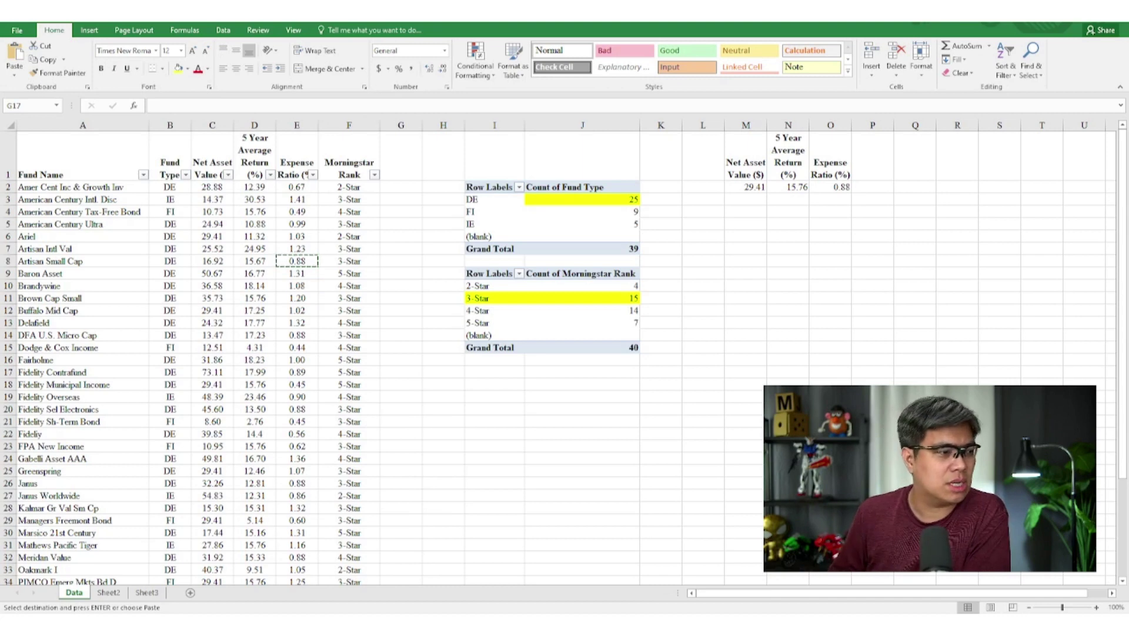
Insert a column PivotChart of the Morningstar Rank counts and move it beside the pivot table
left_click(400, 372)
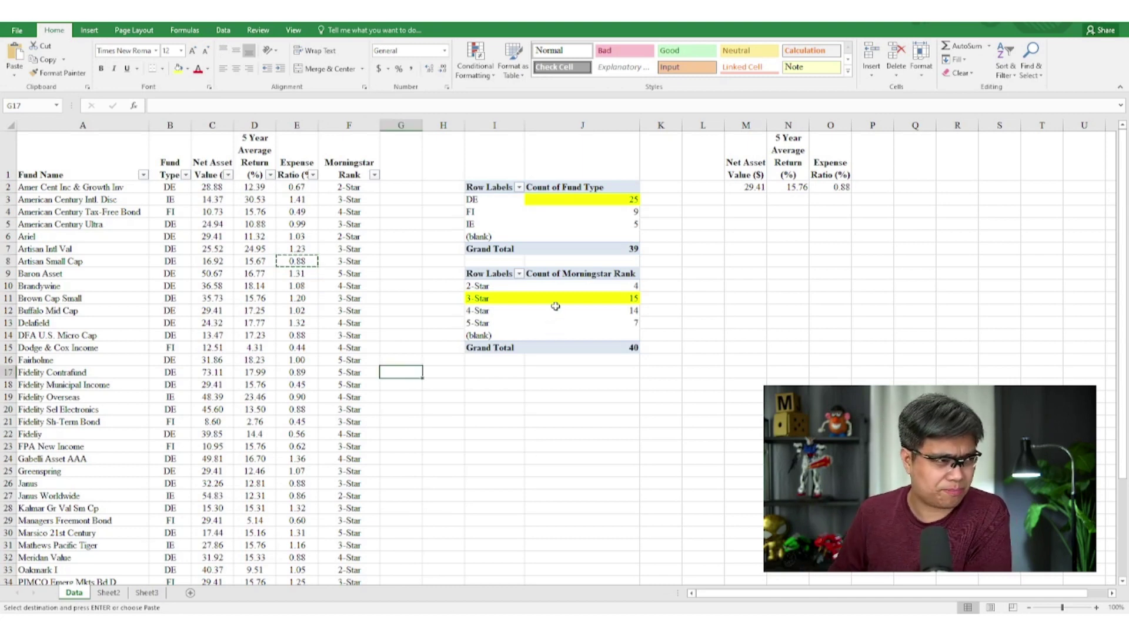
left_click(555, 306)
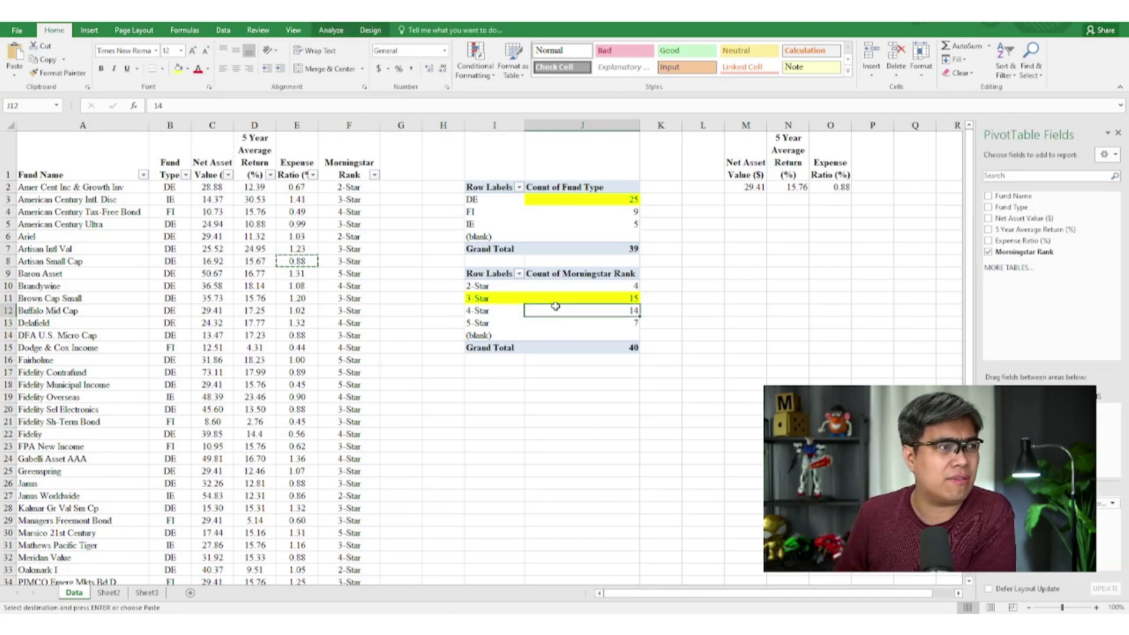
left_click(332, 30)
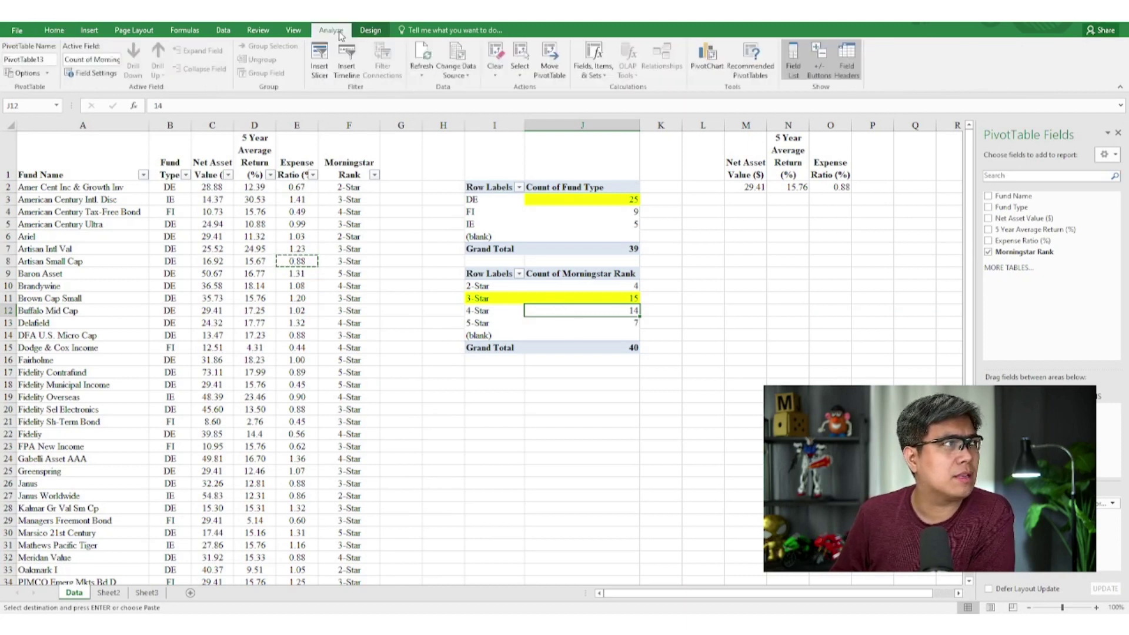
key("Escape")
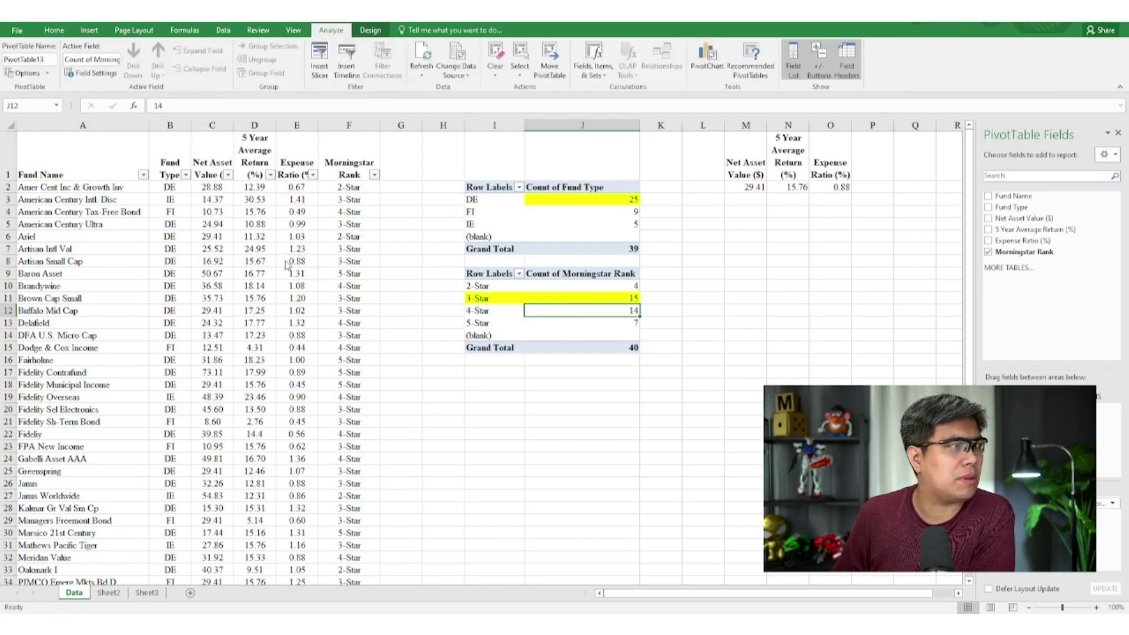
key("alt+F1")
left_click_drag(537, 292, 833, 265)
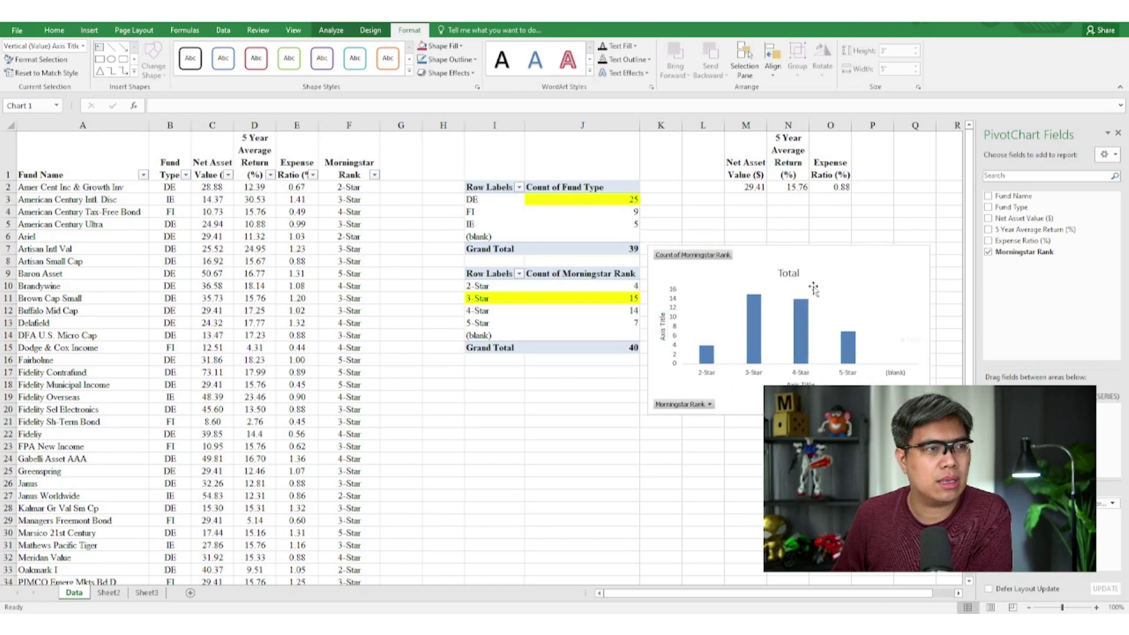
Delete the default 'Total' chart title text
left_click(795, 274)
left_click_drag(795, 274, 748, 273)
key("BackSpace")
key("Delete")
key("Delete")
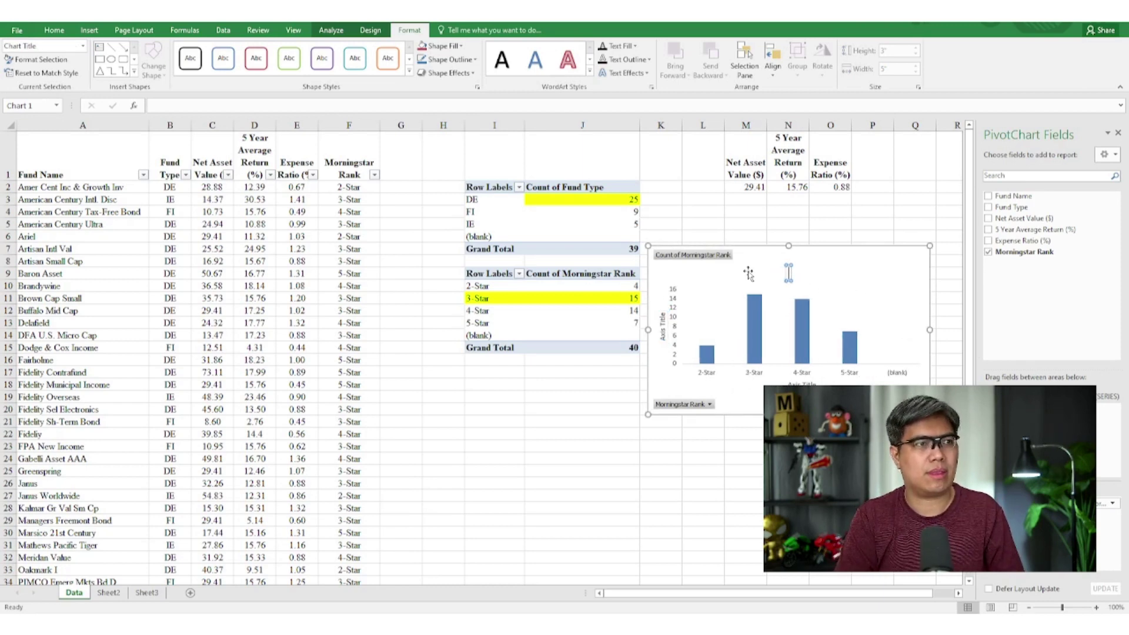
Title the chart 'Frequency on Morningstar Rank'
type("Frequque")
key("BackSpace")
key("BackSpace")
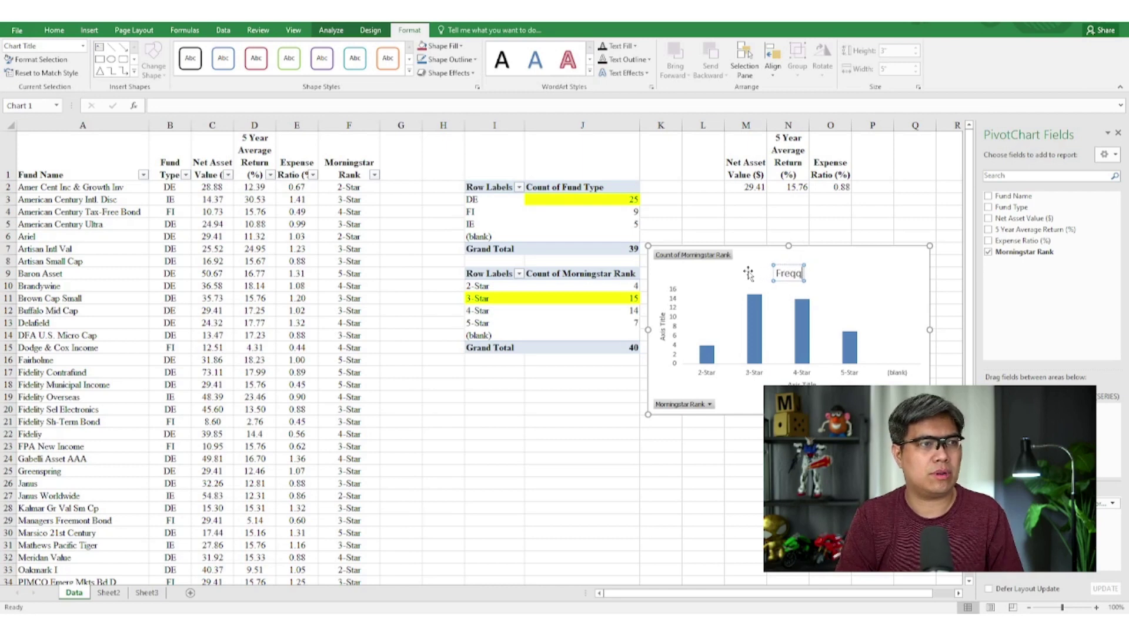
type("uency on")
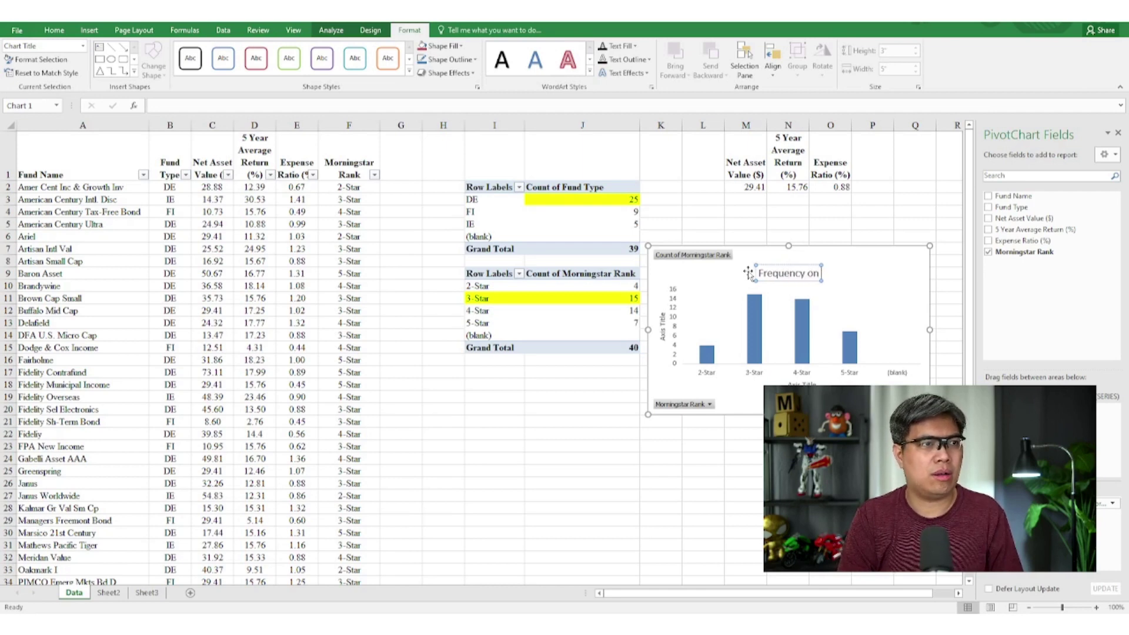
type(" Morningstar Rank")
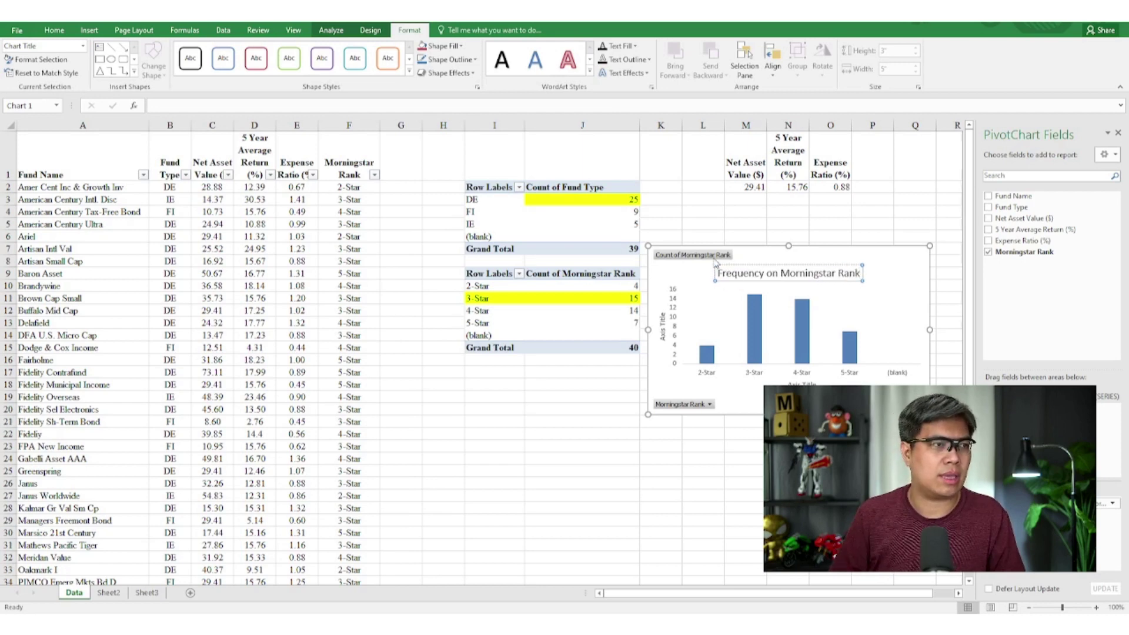
Set the vertical axis title to 'Frequency'
left_click(663, 335)
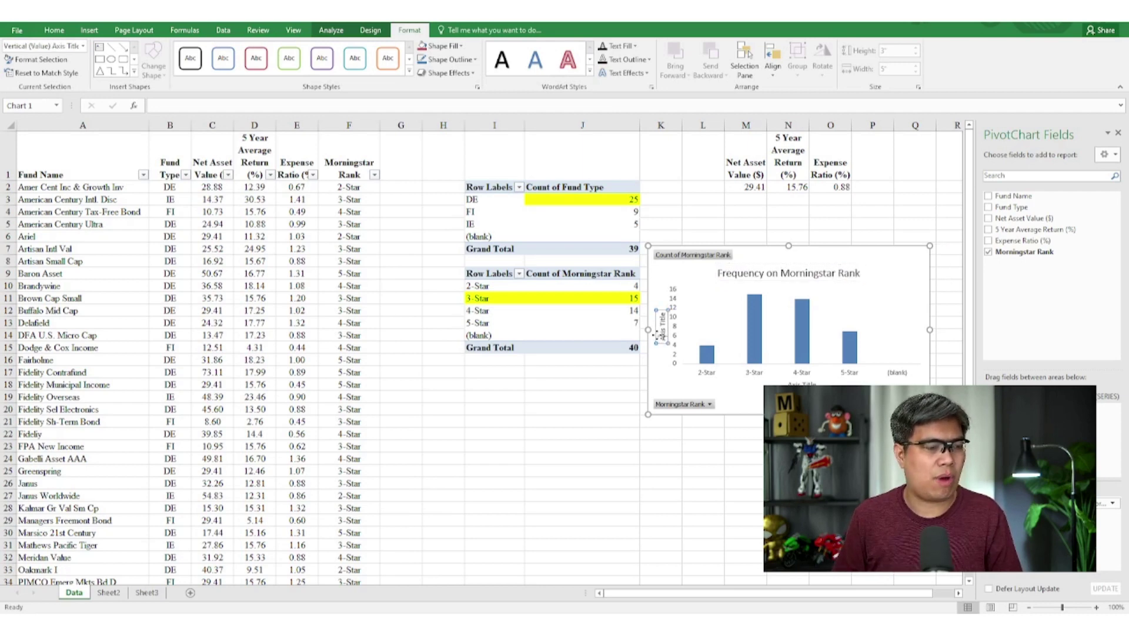
triple_click(658, 334)
type("Frequency")
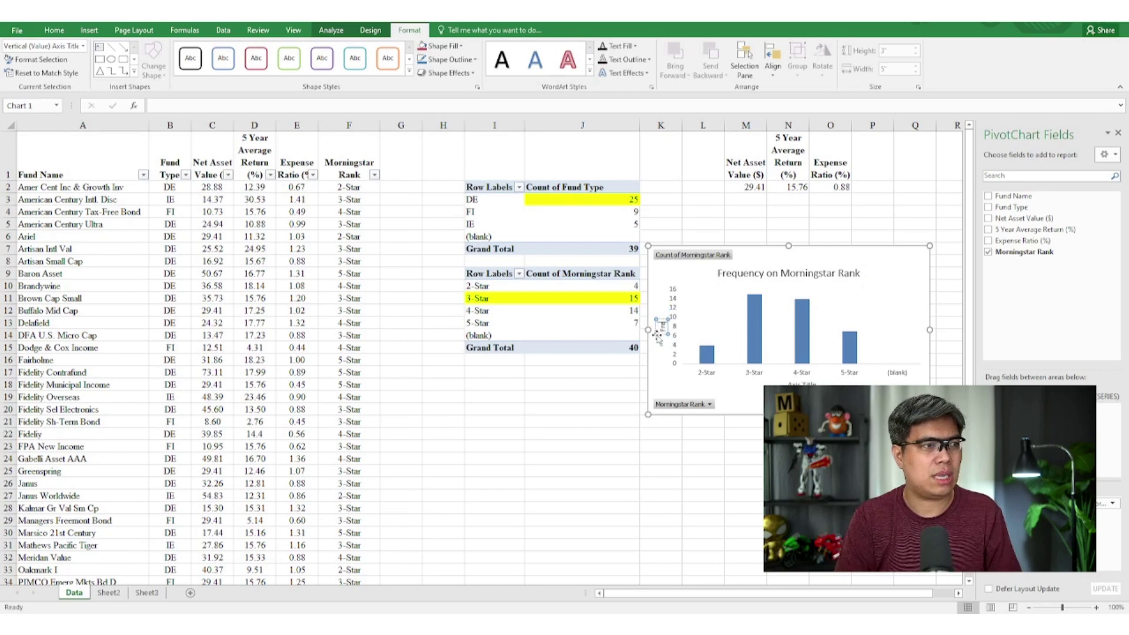
key("BackSpace")
key("BackSpace")
key("BackSpace")
key("BackSpace")
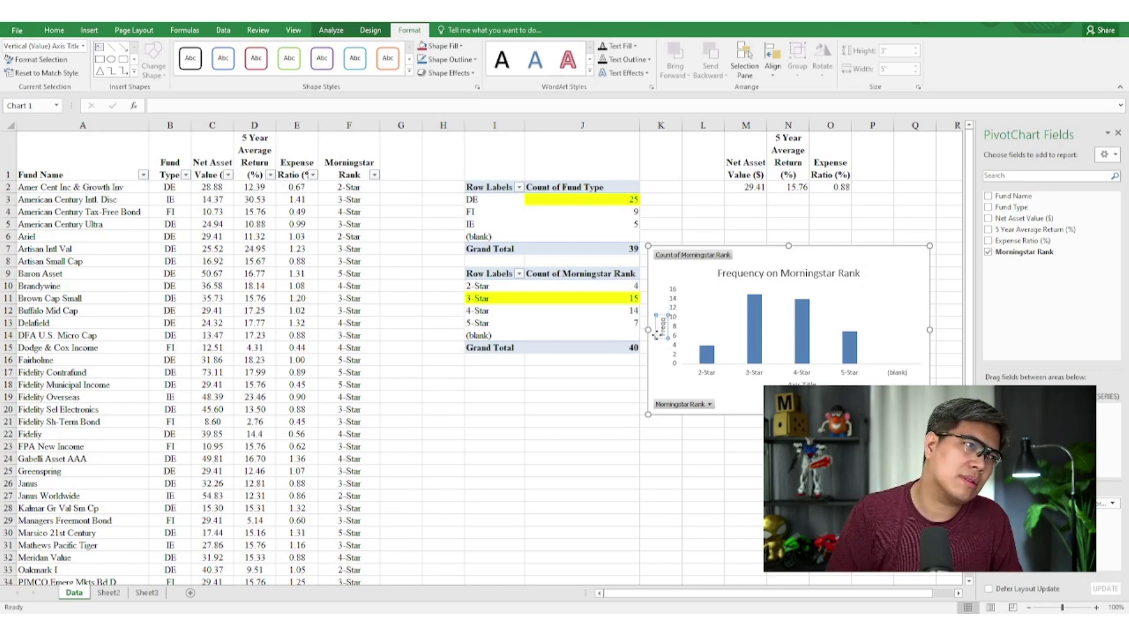
key("BackSpace")
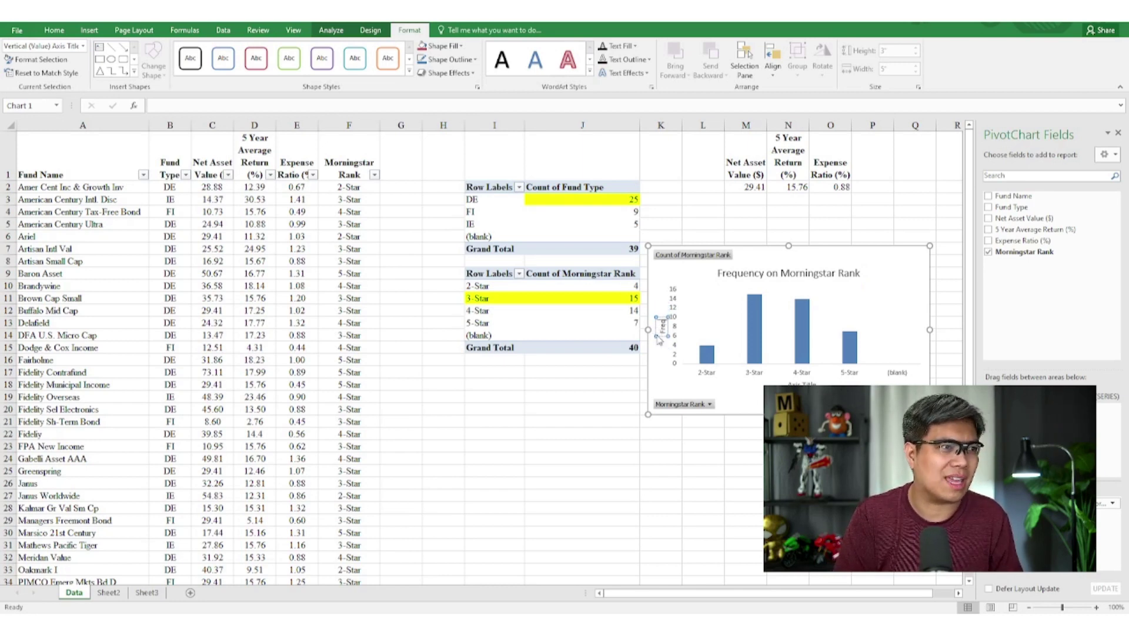
type("uency")
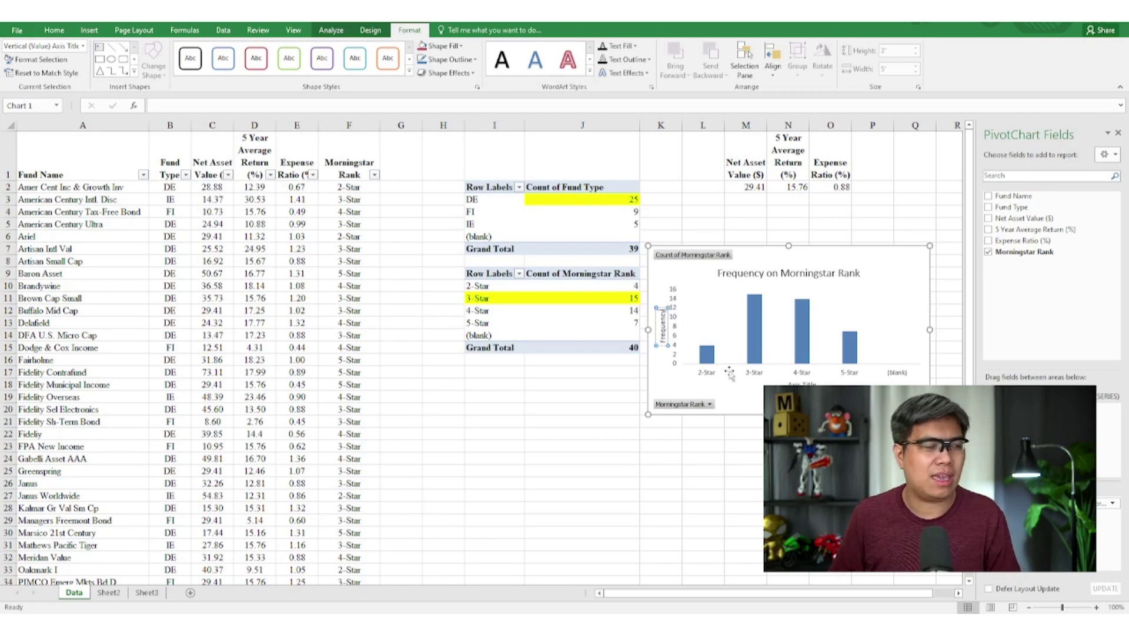
Set the horizontal axis title to 'Morningstar Rank'
double_click(802, 383)
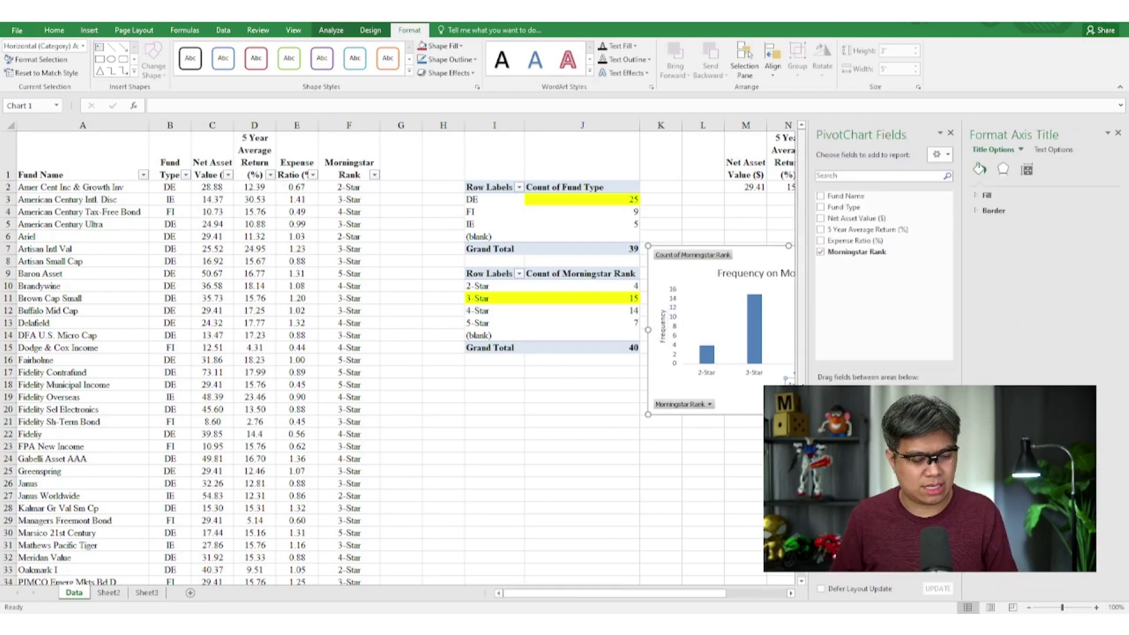
left_click(1118, 133)
triple_click(793, 382)
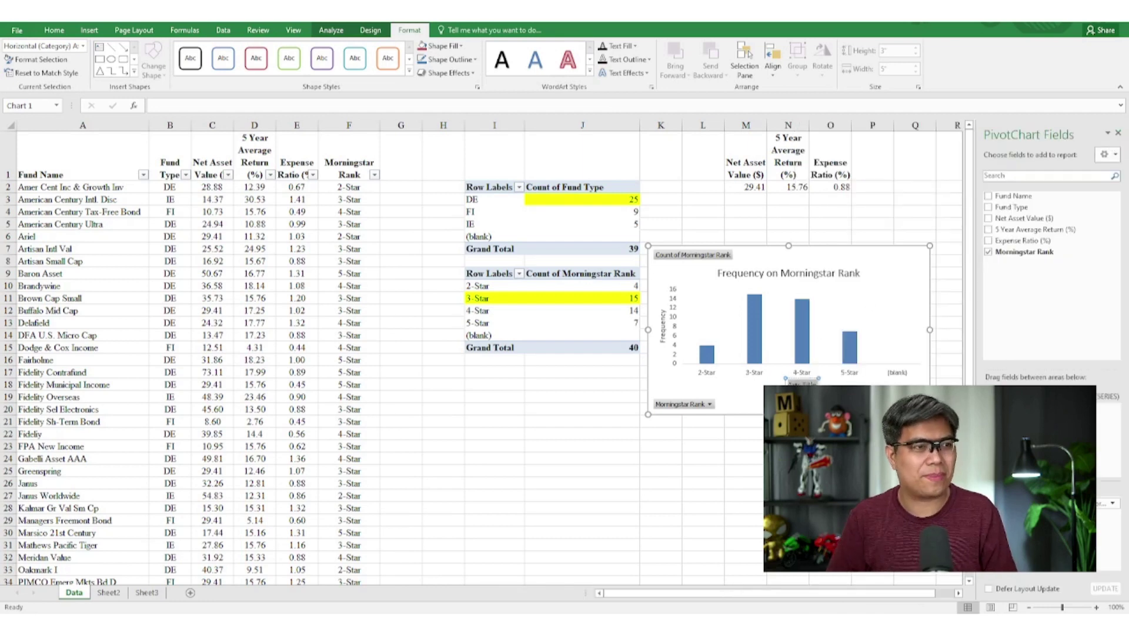
type("Morningst")
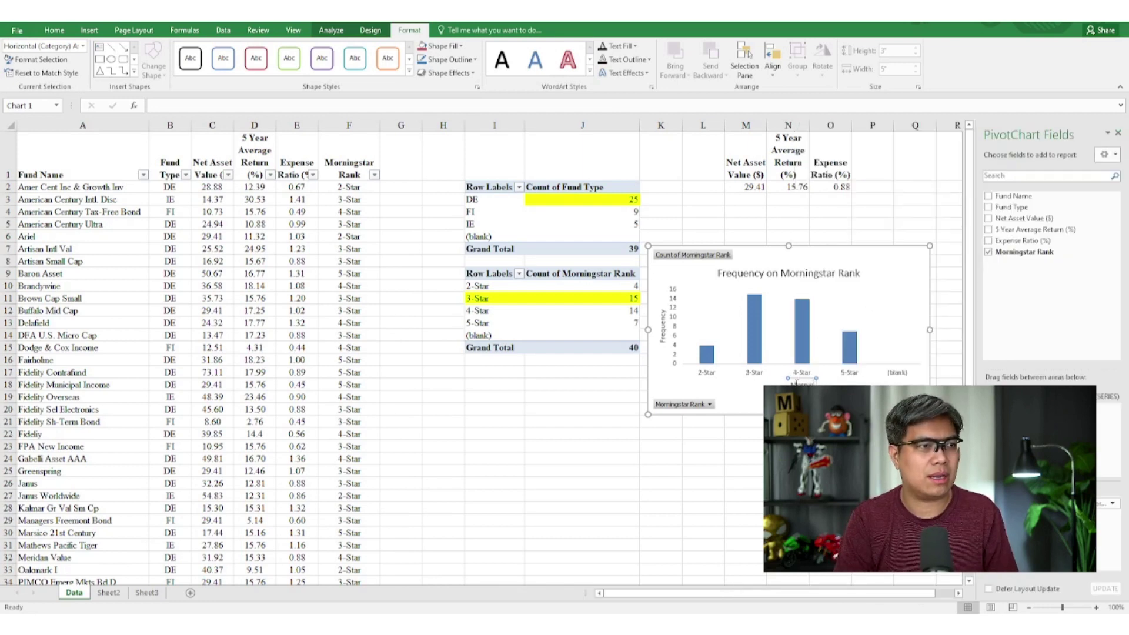
type("ar Rank")
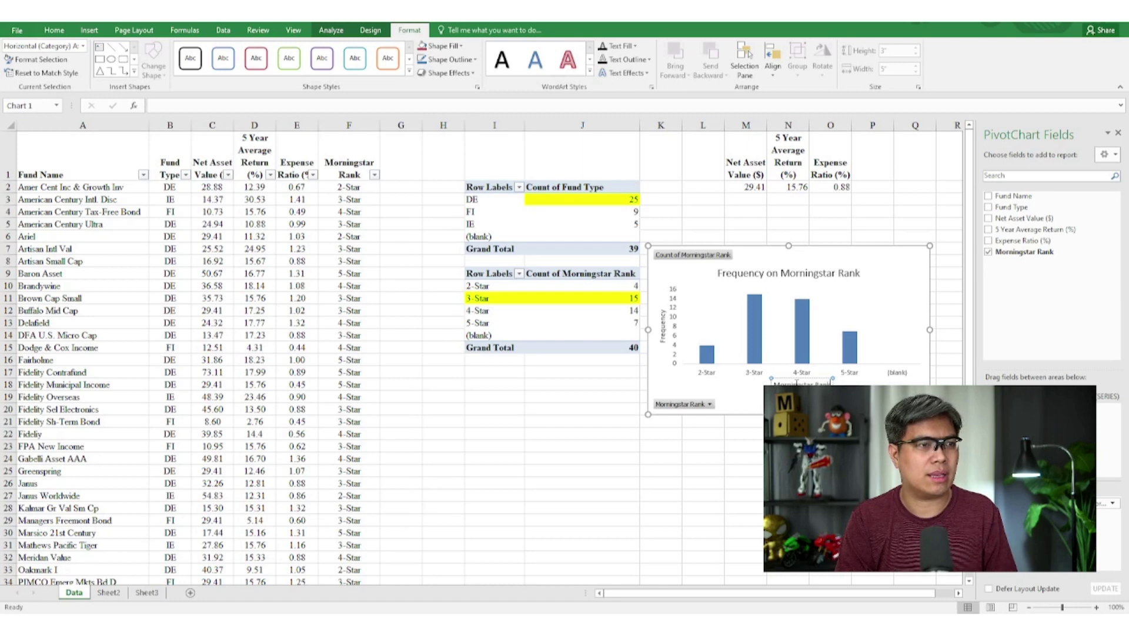
left_click(681, 261)
Hide all field buttons on the PivotChart
right_click(733, 406)
left_click(742, 393)
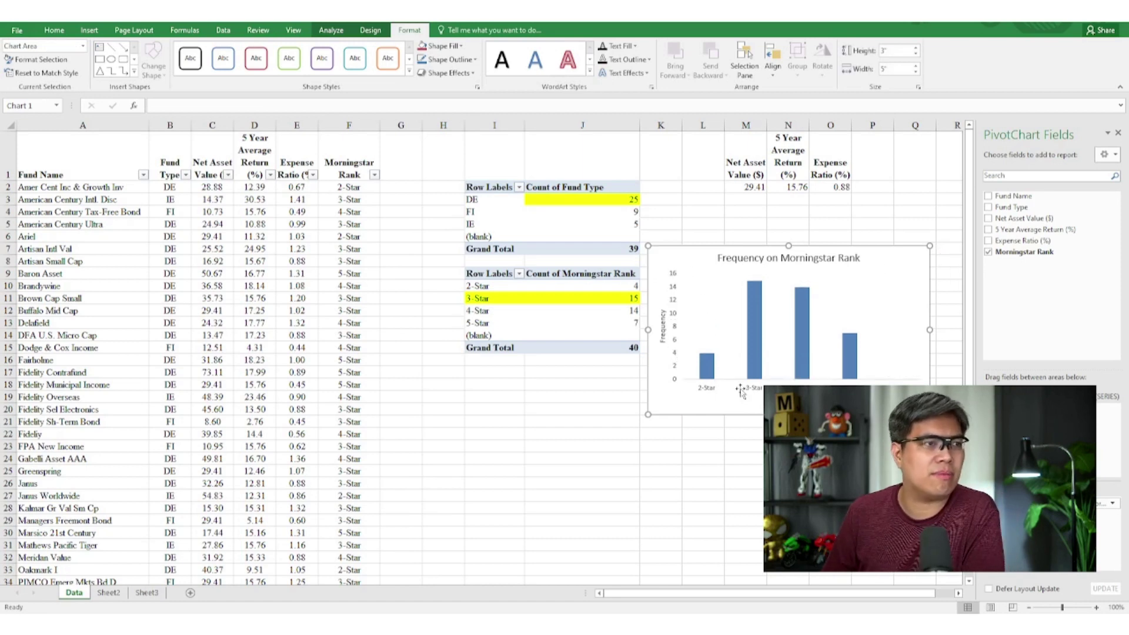
left_click(829, 446)
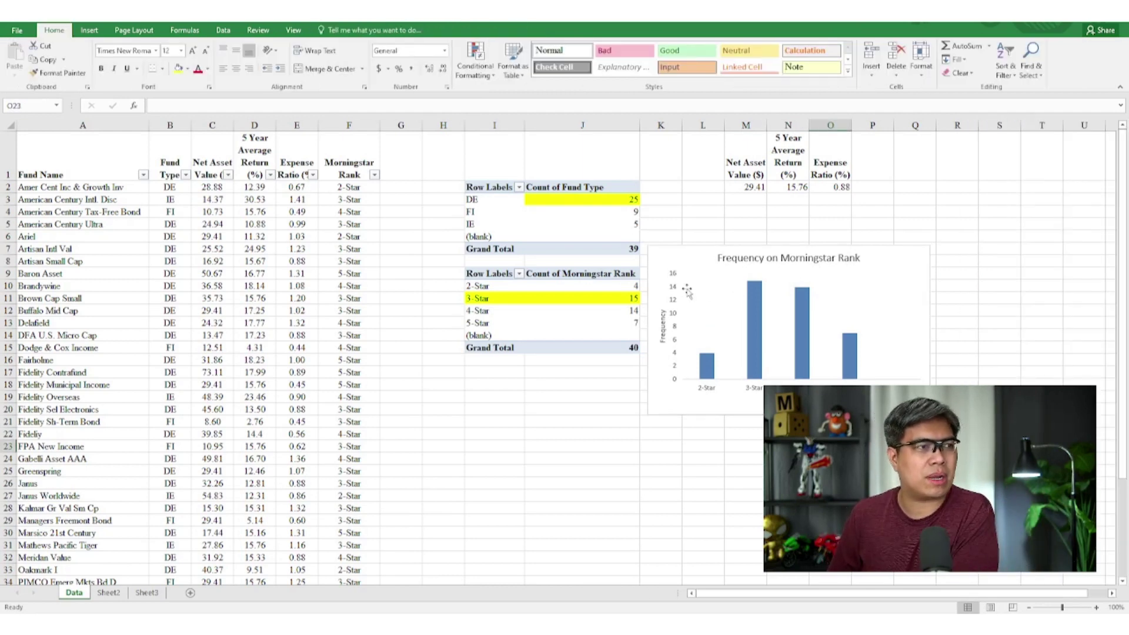
Nudge the chart down and right, then highlight columns B–F to review their data types
left_click_drag(686, 260, 694, 283)
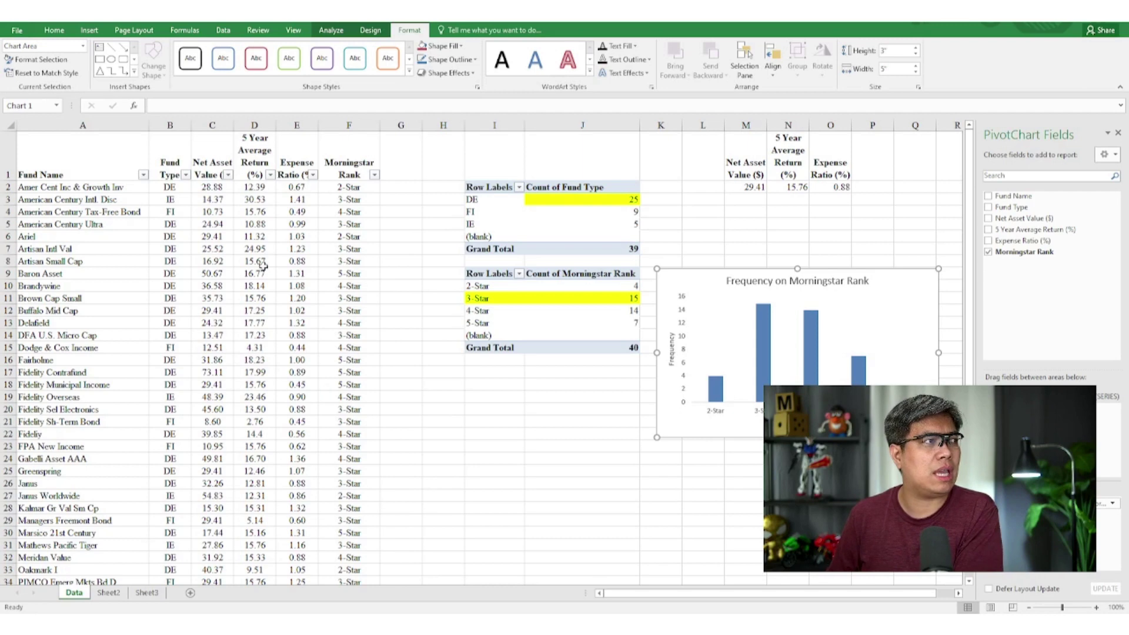
left_click_drag(229, 150, 293, 151)
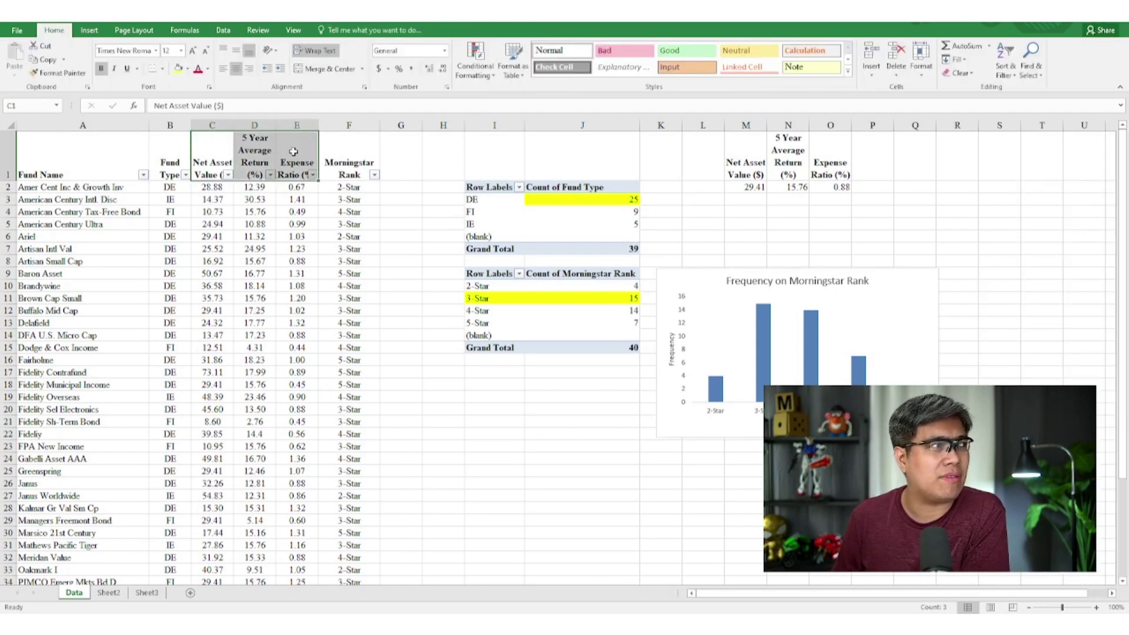
left_click_drag(294, 152, 205, 422)
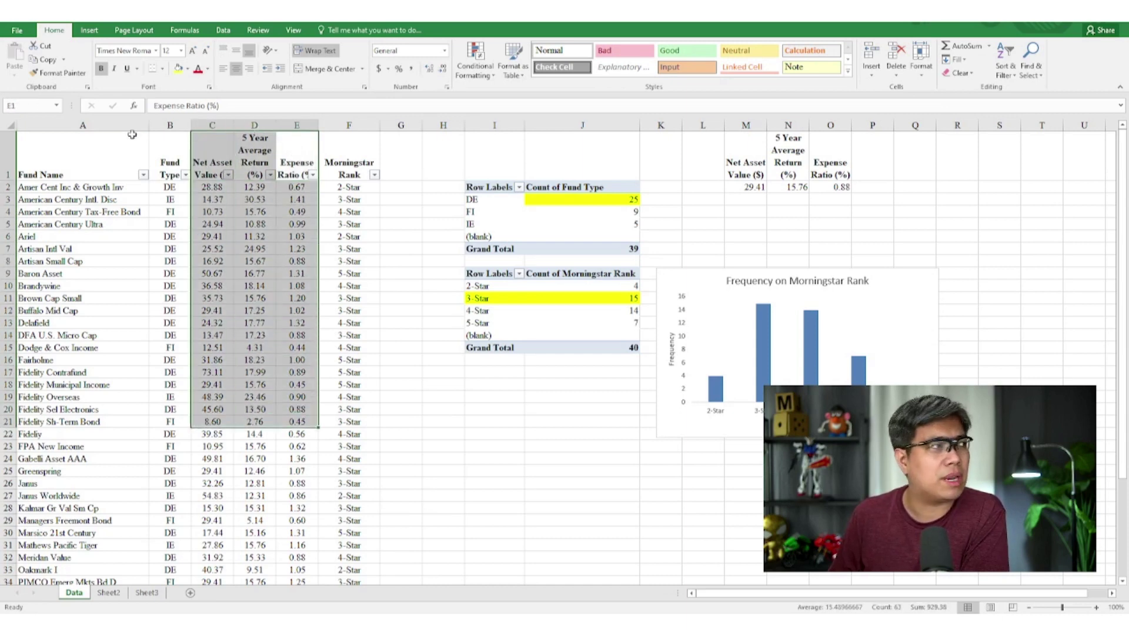
left_click(177, 161)
left_click(358, 163)
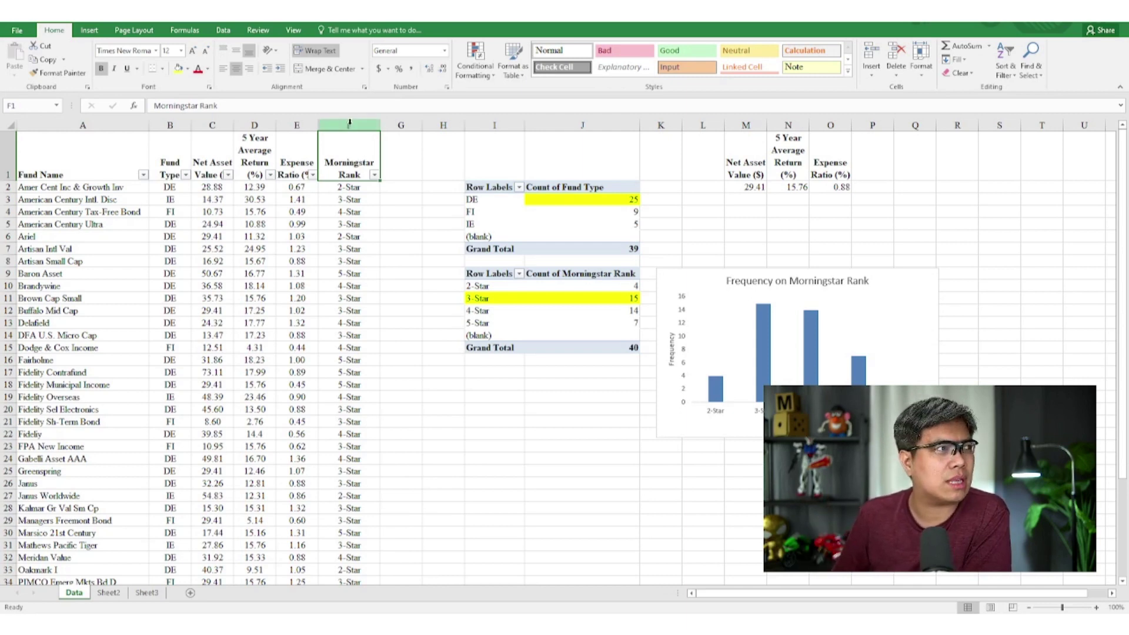
Insert a new column at C and copy the Fund Type header into C1
left_click(216, 125)
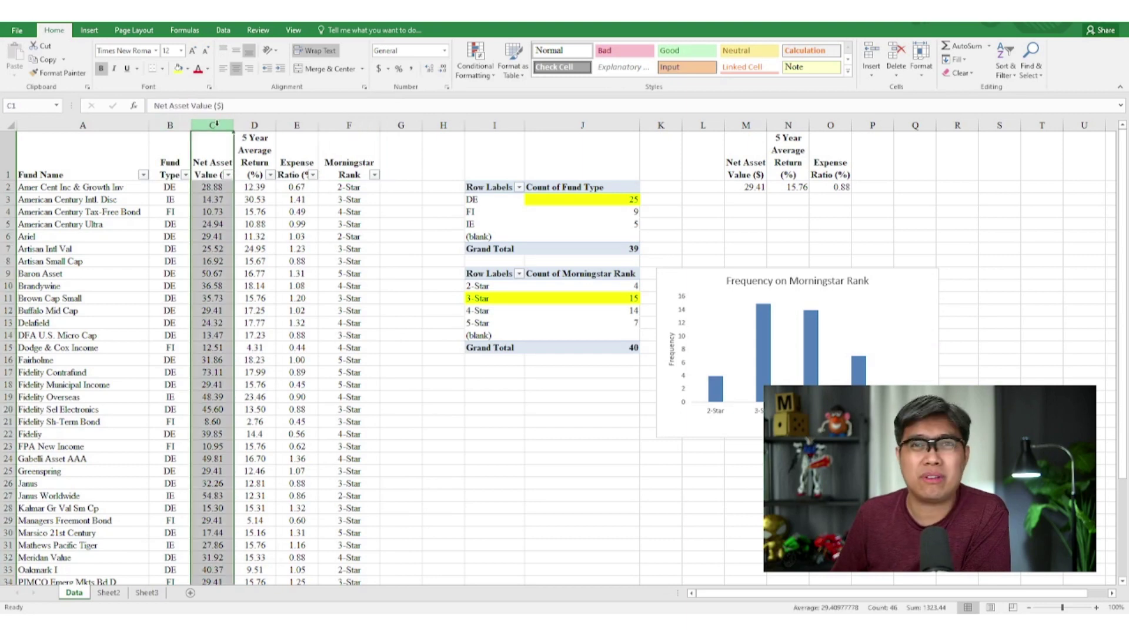
key("ctrl+shift+equal")
left_click(170, 171)
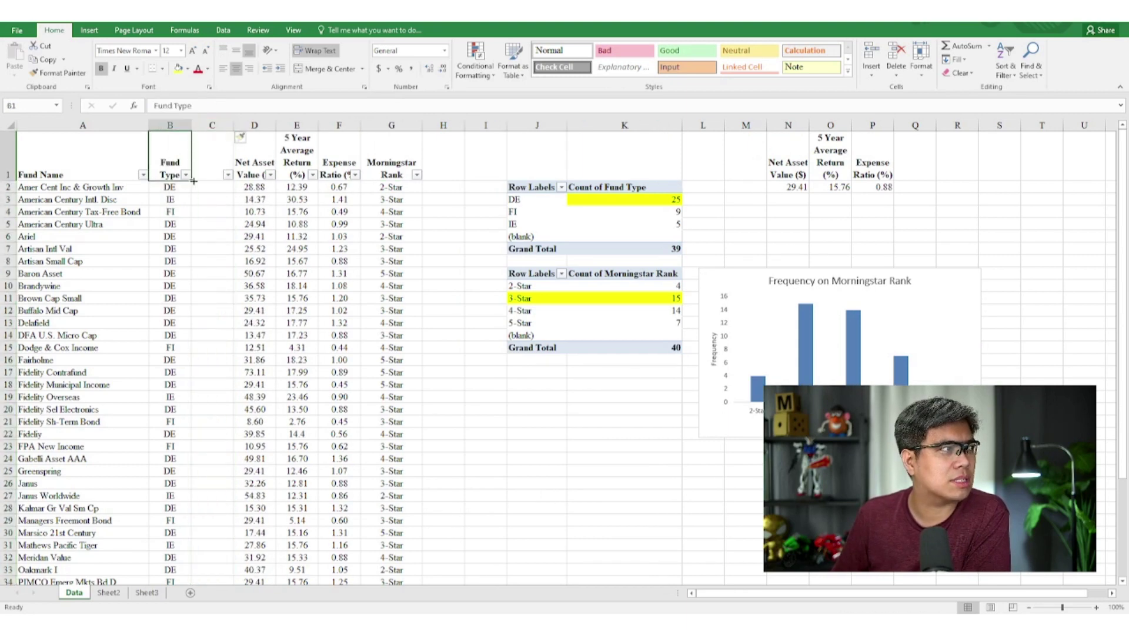
left_click_drag(191, 180, 213, 182)
left_click(213, 189)
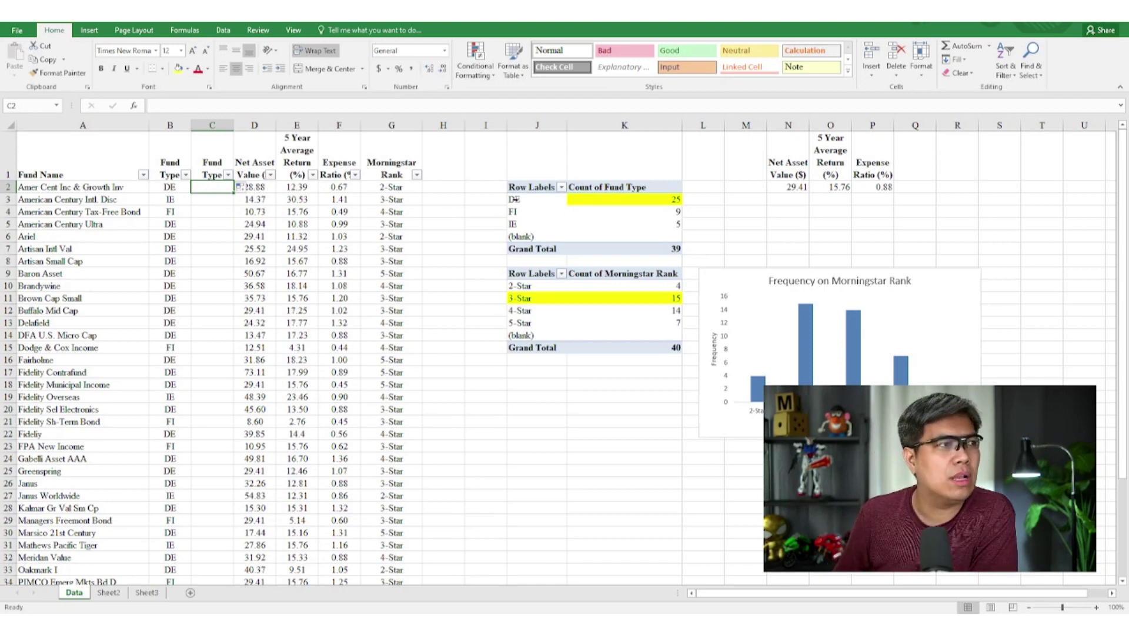
Enter fund-type codes 1, 2, 3 in I3:I5 beside DE, FI, IE as whole numbers
left_click_drag(514, 200, 506, 224)
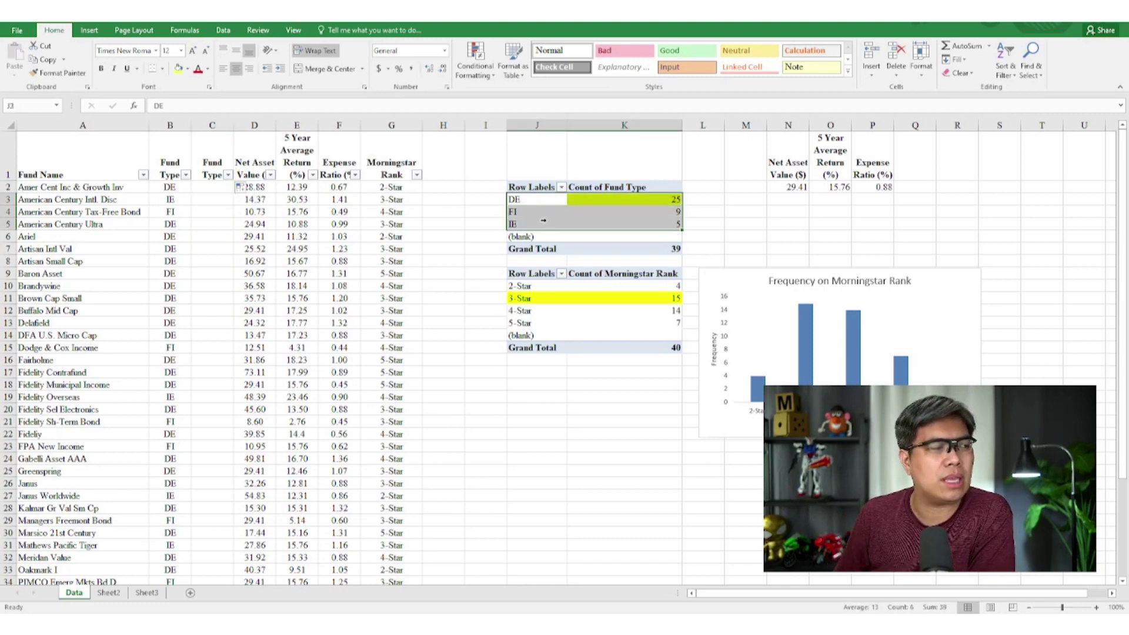
left_click(491, 197)
type("1")
key("Return")
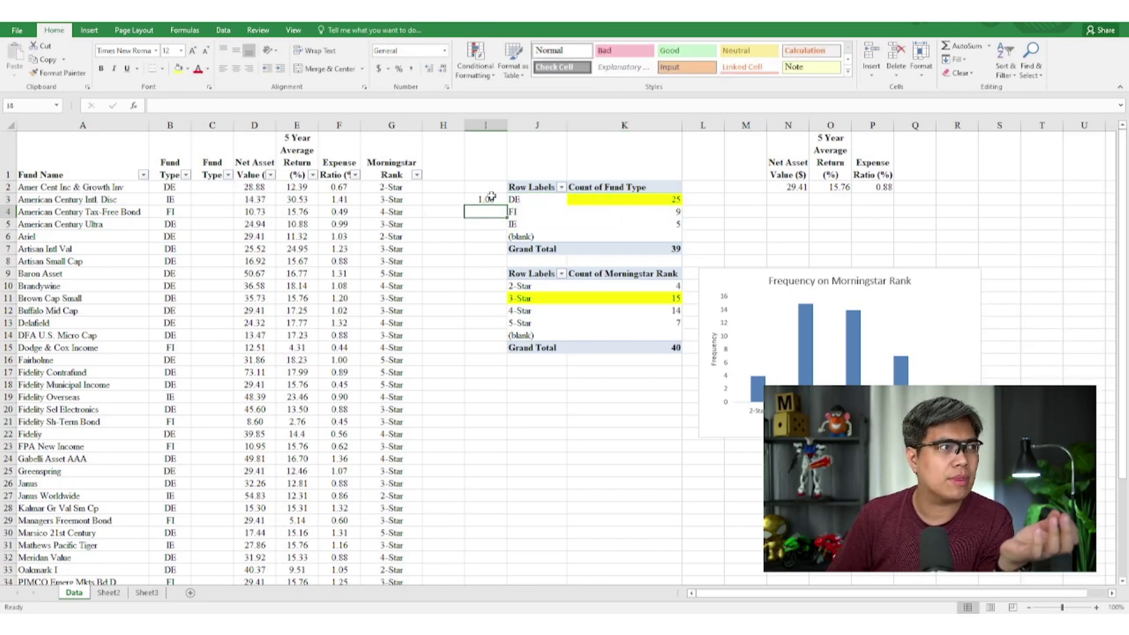
type("2")
key("Return")
type("3")
key("Return")
key("Up")
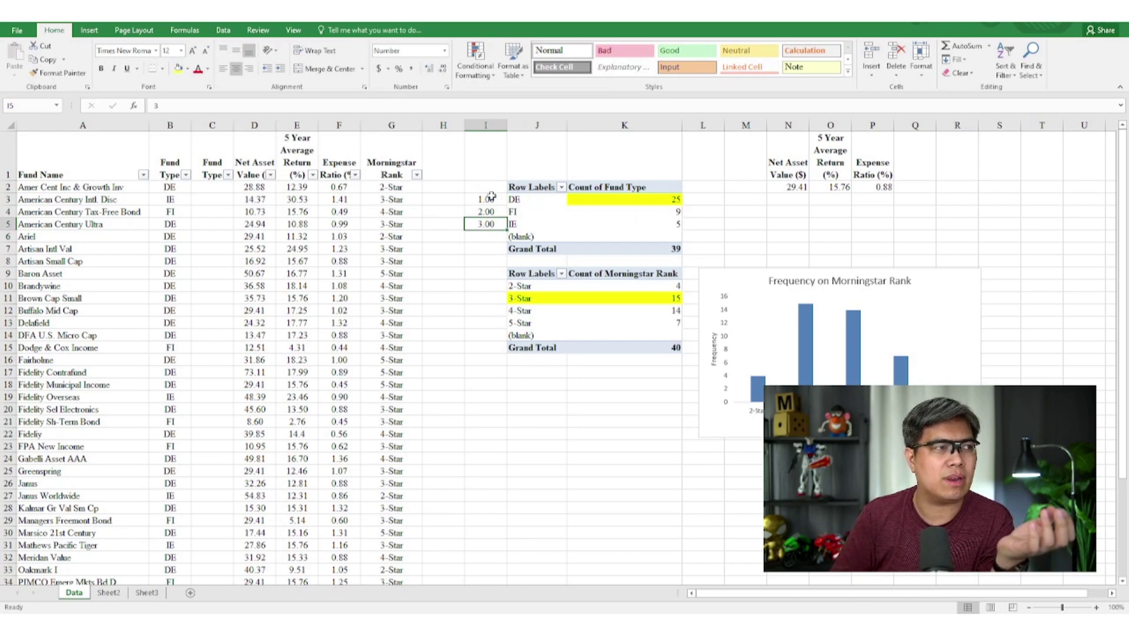
key("shift+Up")
key("shift+Up")
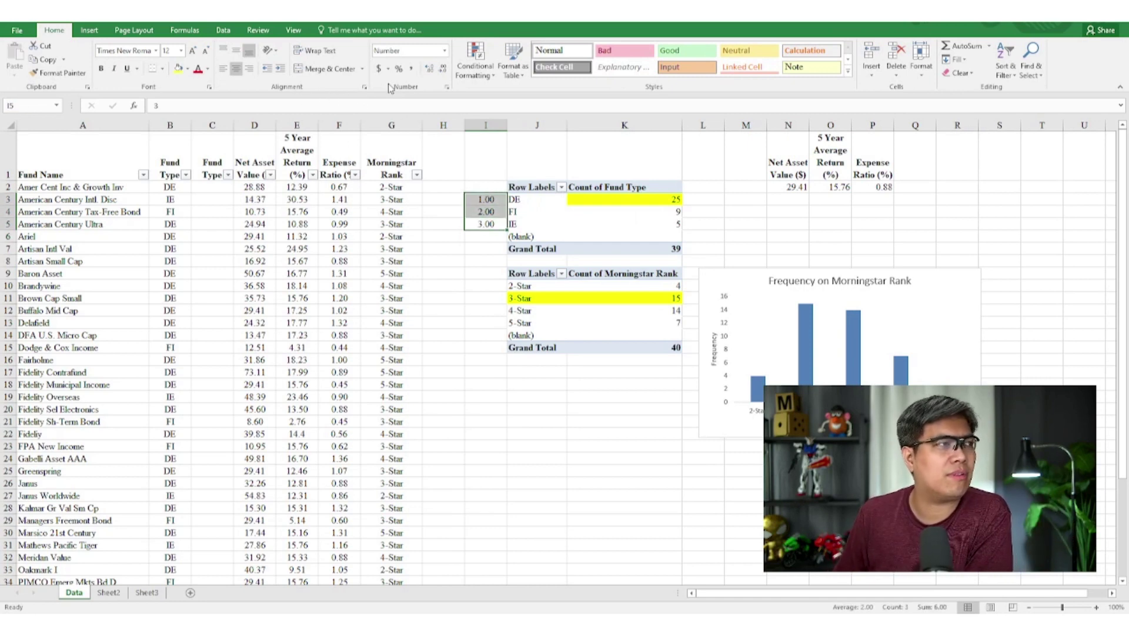
left_click(443, 69)
left_click(442, 69)
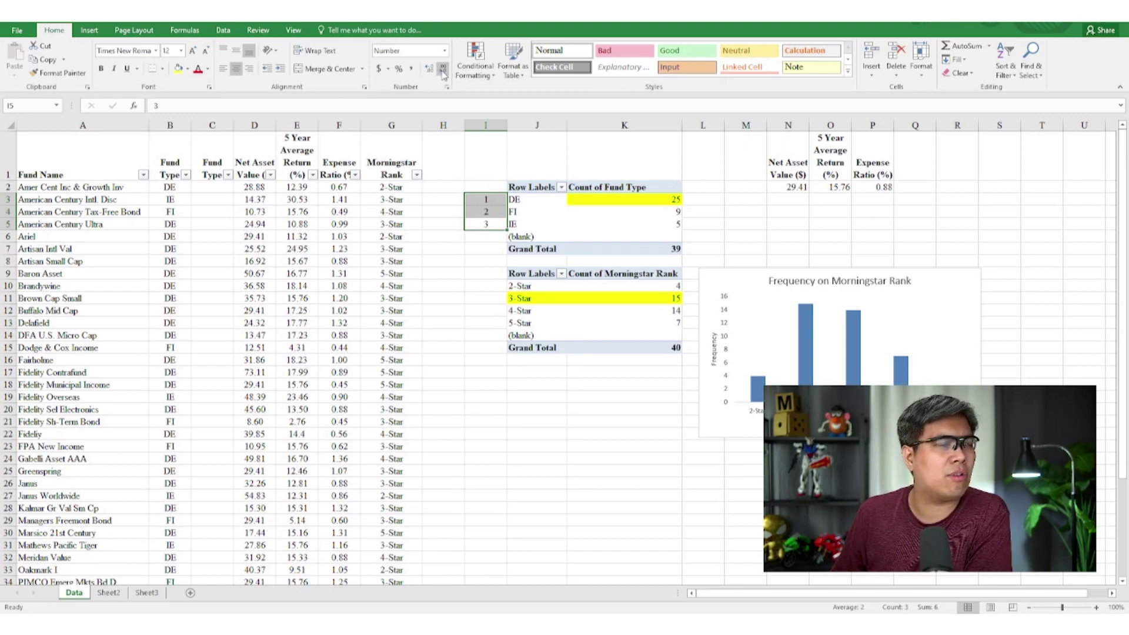
Enter star-rank codes 2–5 in I10:I13 as centred whole numbers
left_click(469, 284)
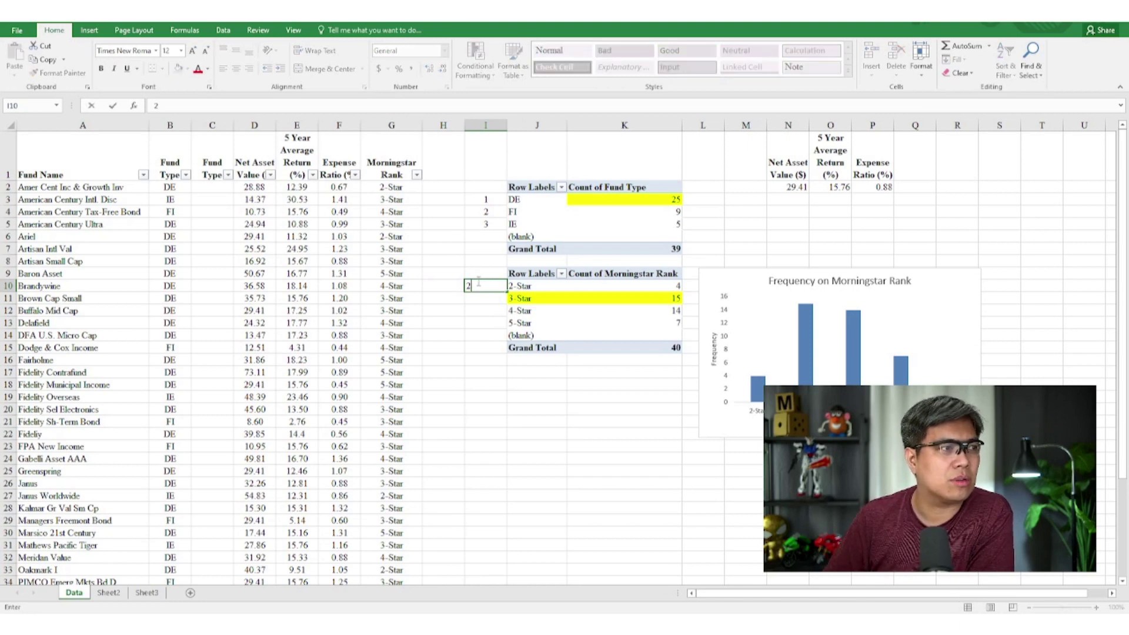
type("2")
key("Return")
type("3")
key("Return")
type("4")
key("Return")
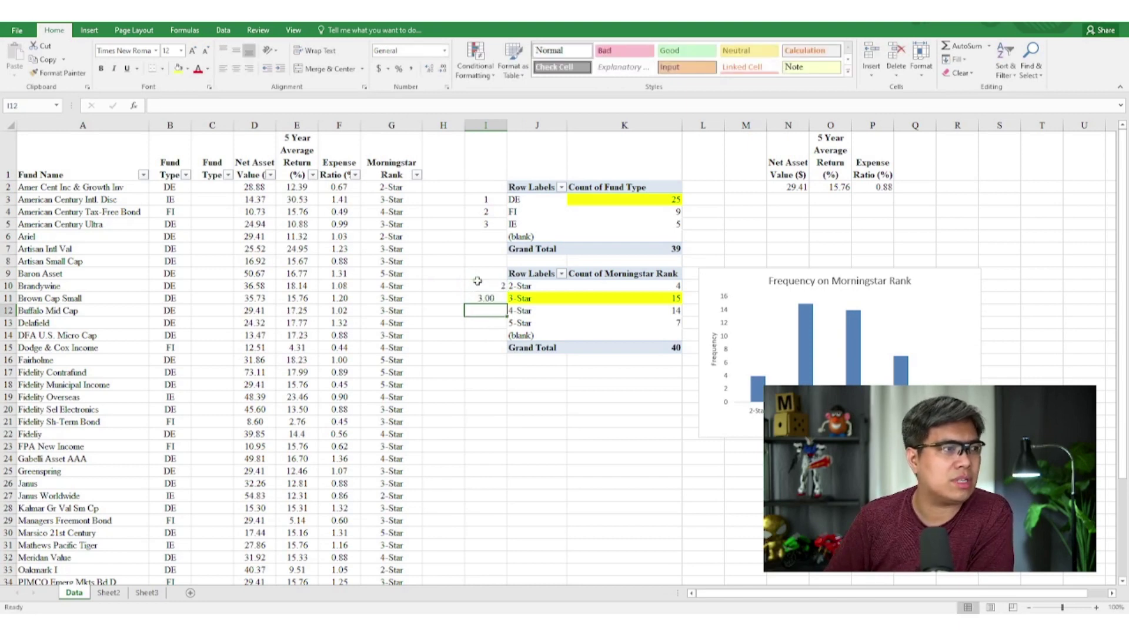
type("5")
key("Return")
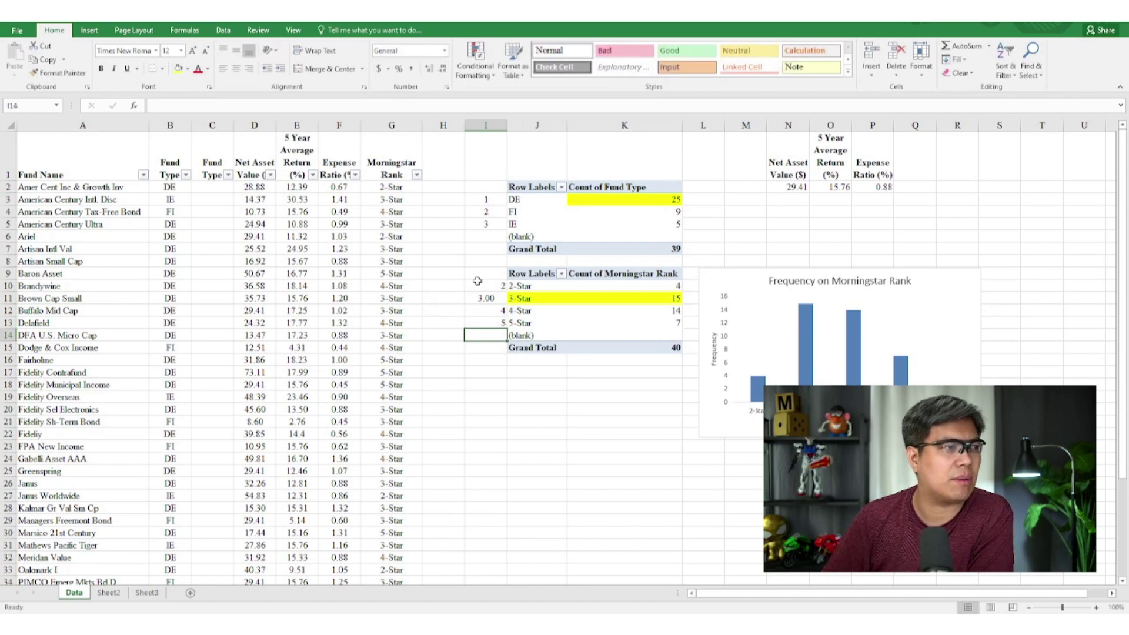
left_click_drag(478, 291, 481, 324)
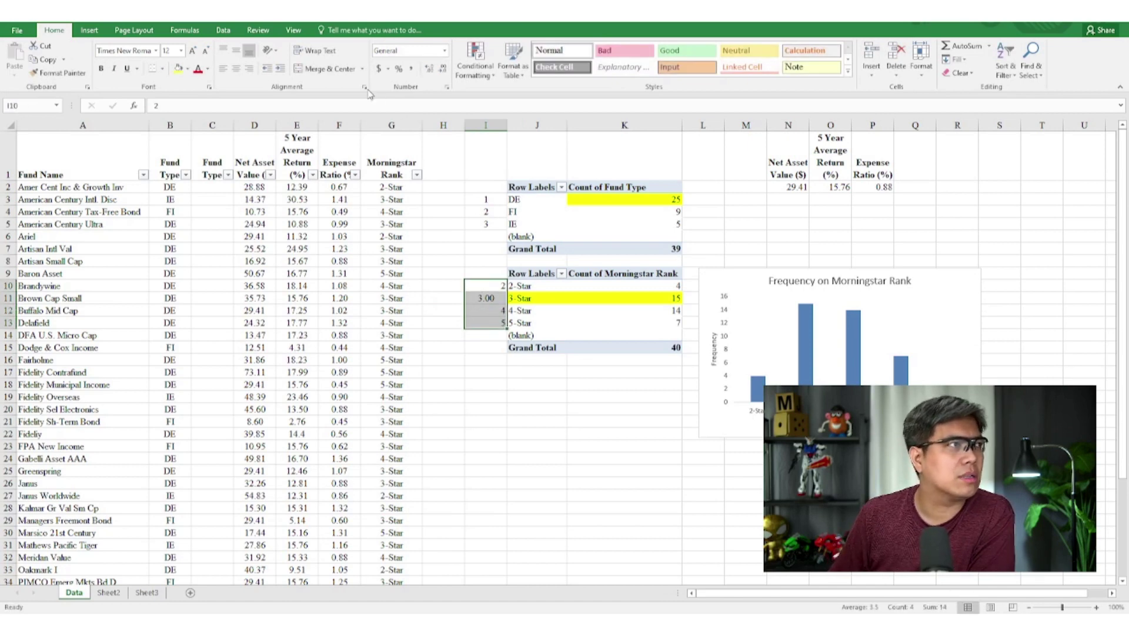
left_click(438, 72)
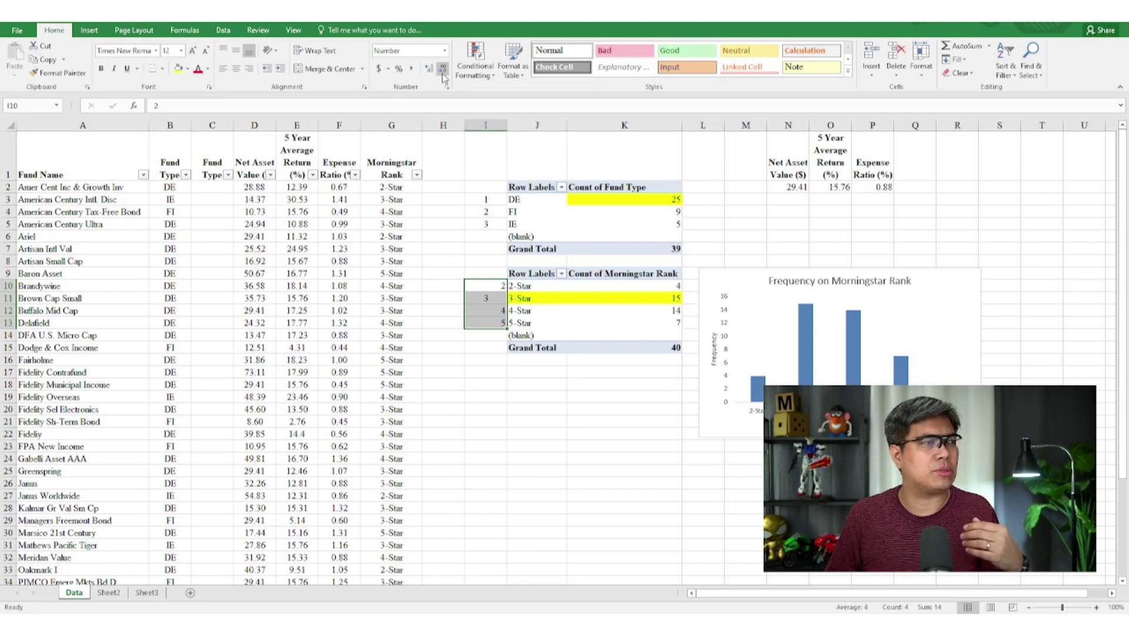
left_click(236, 68)
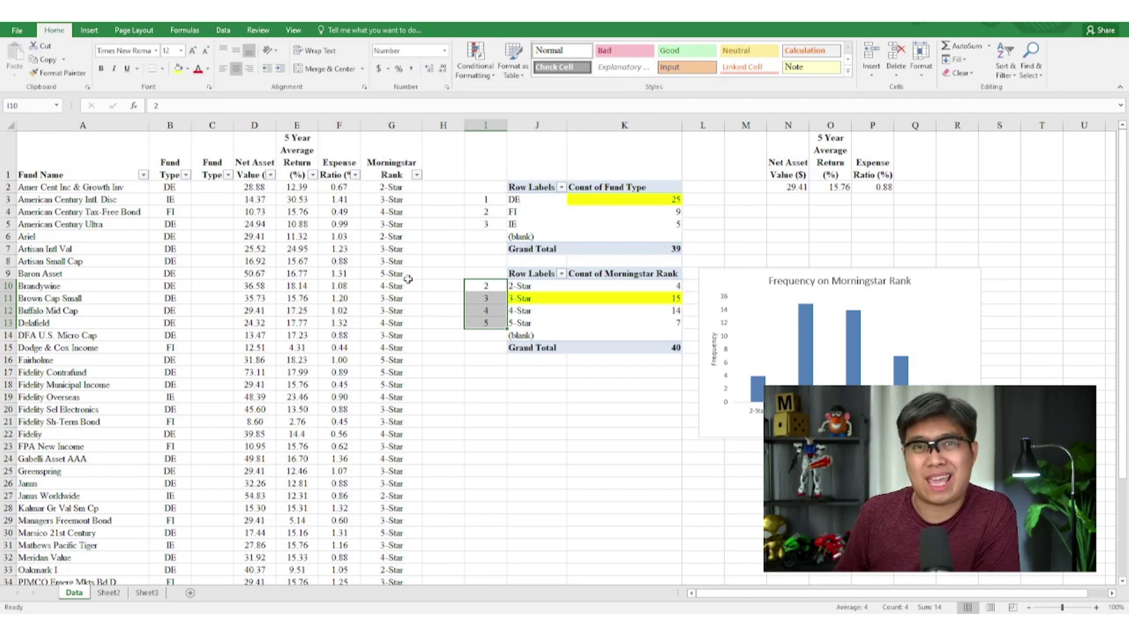
Enter =IF(B2="de",1,IF(B2="fi",2,3)) in C2
left_click(210, 186)
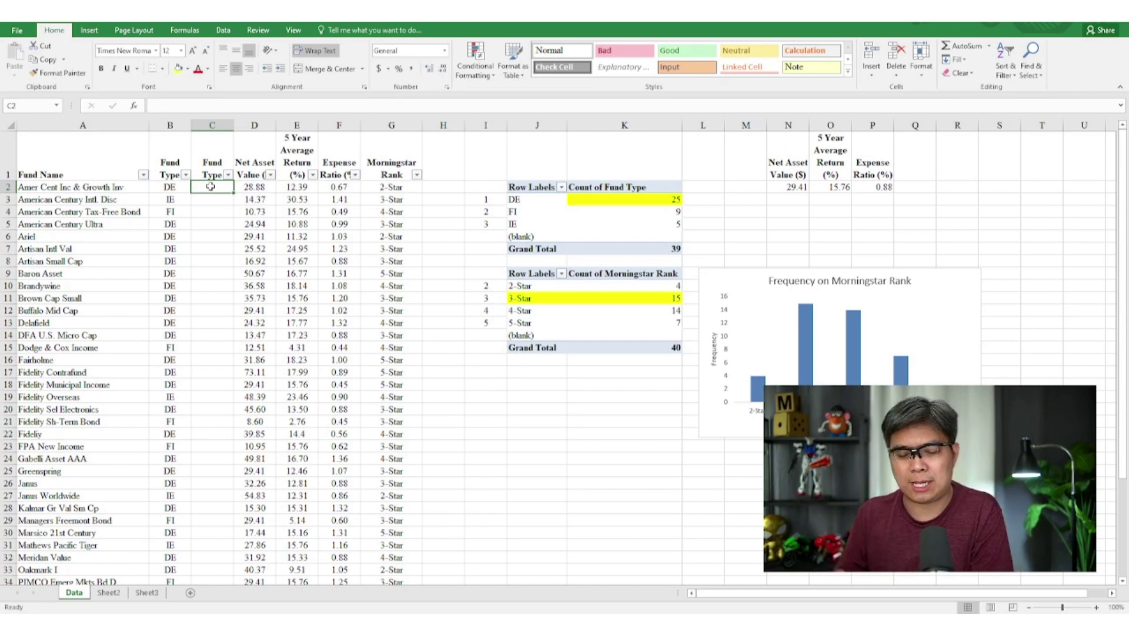
type("=i")
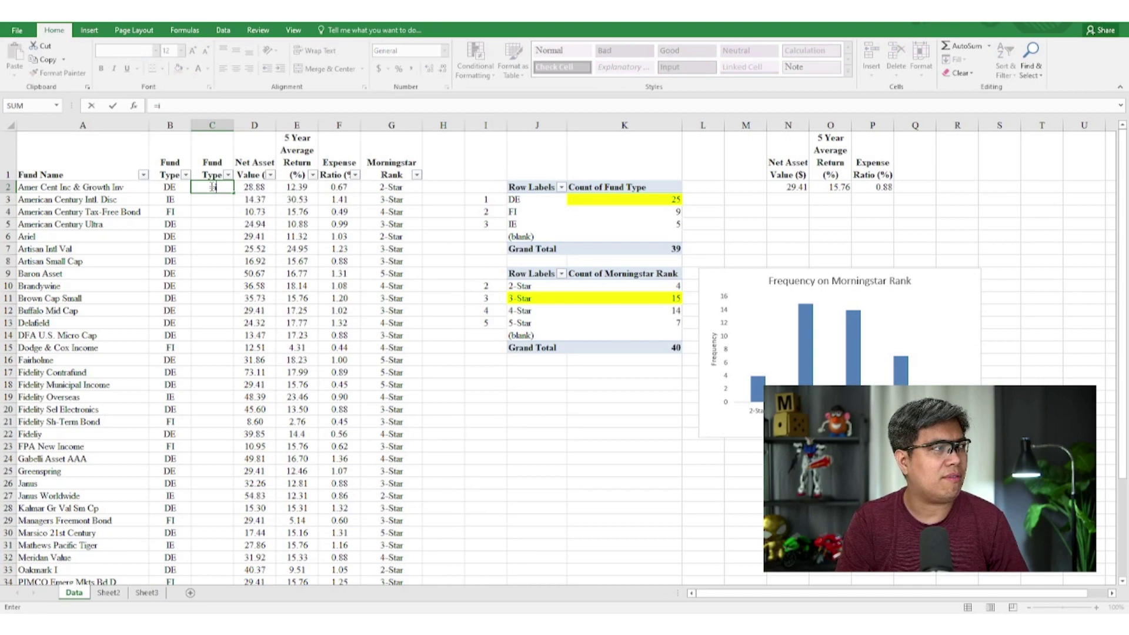
type("f(")
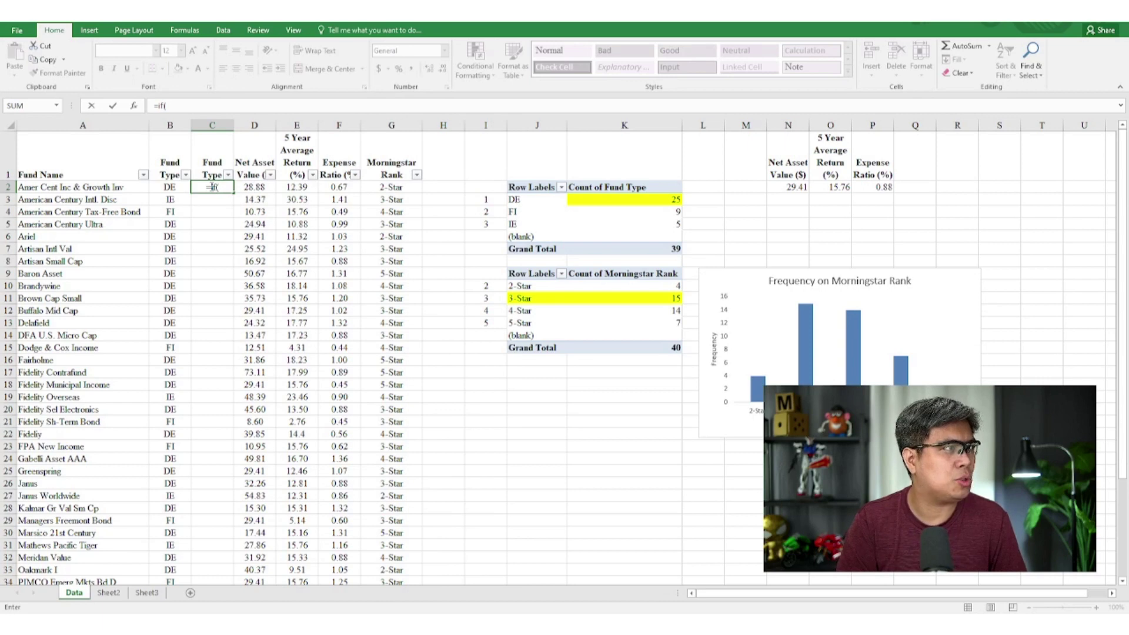
type("b2")
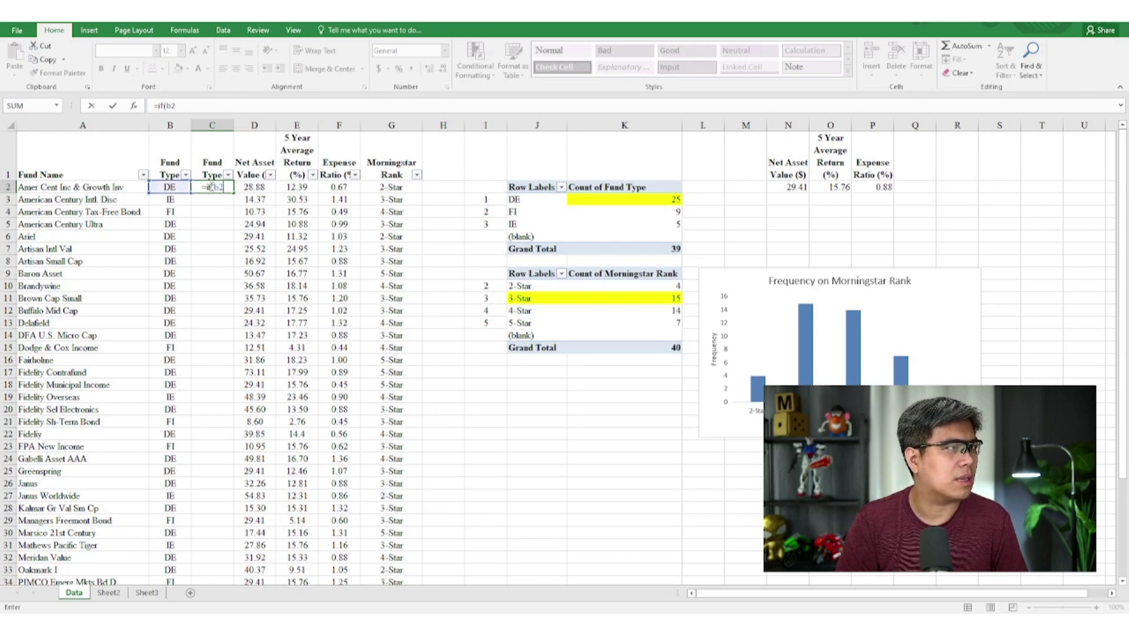
type("=\"")
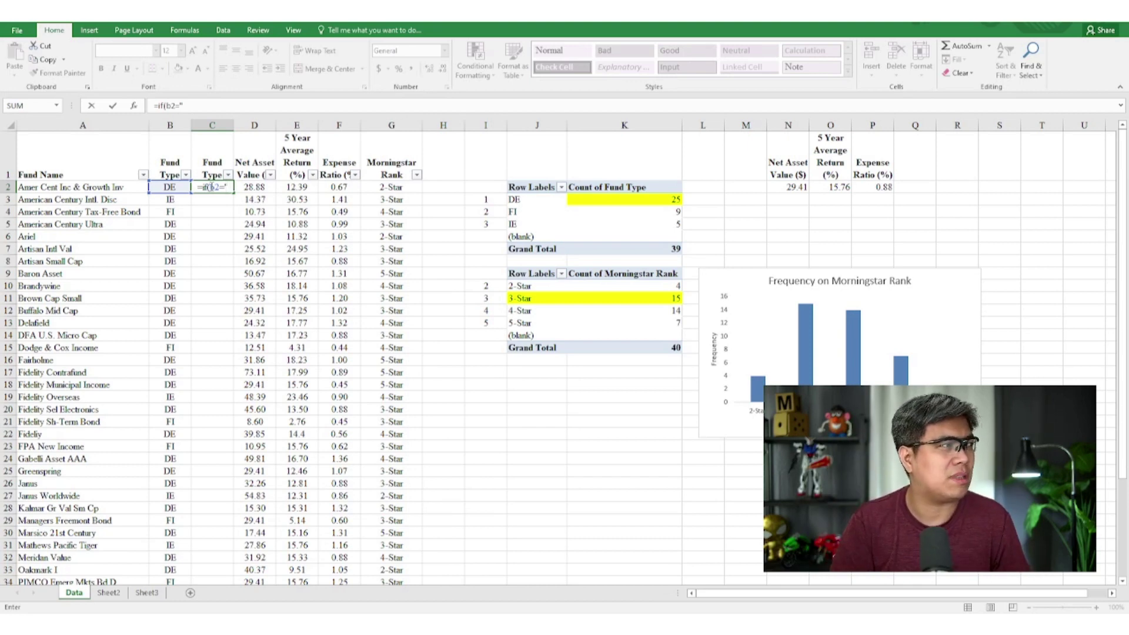
type("de\"")
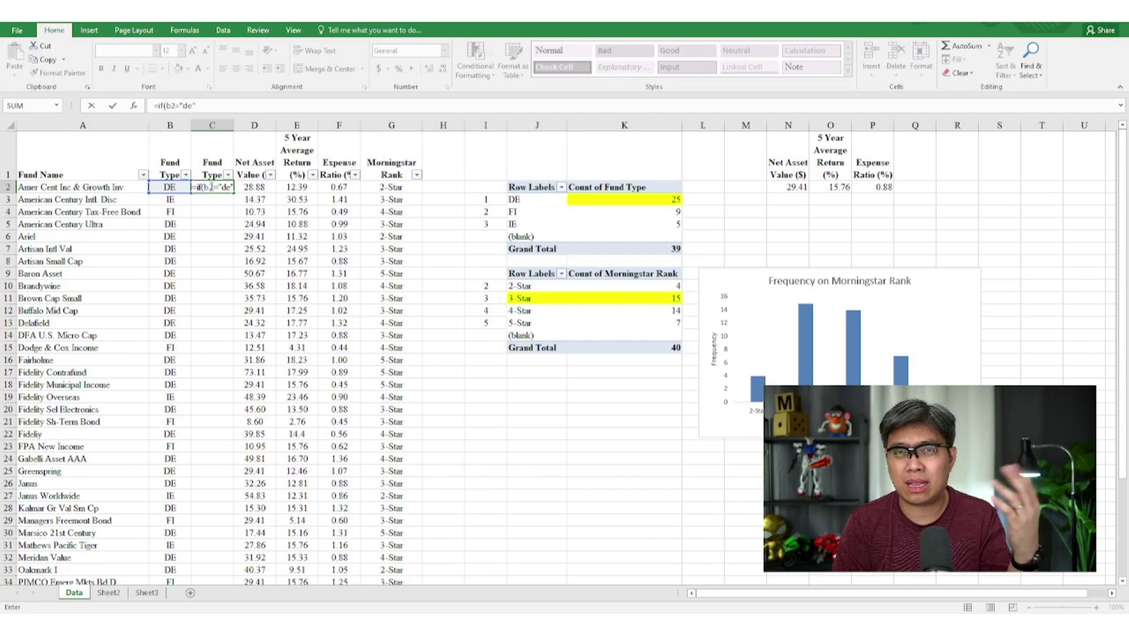
type(",")
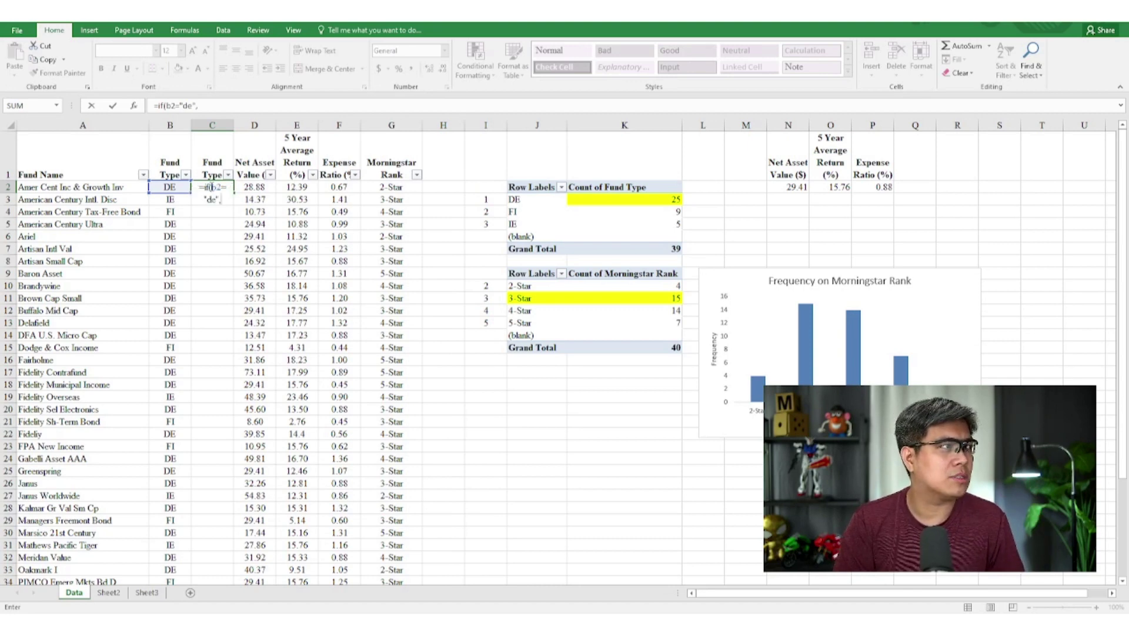
type("1")
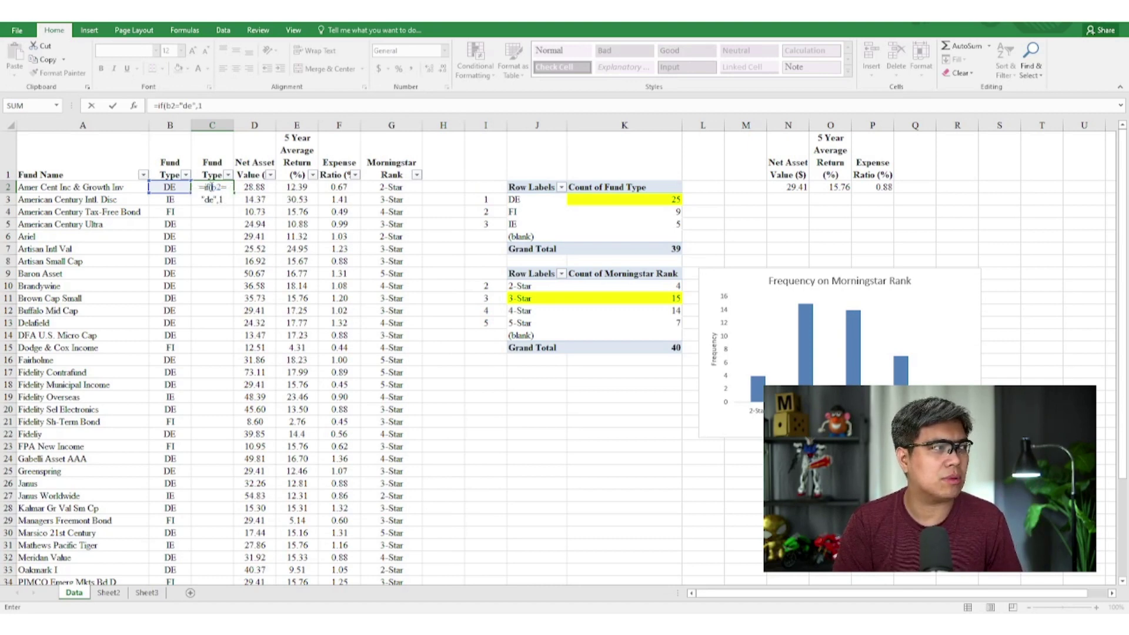
type(",")
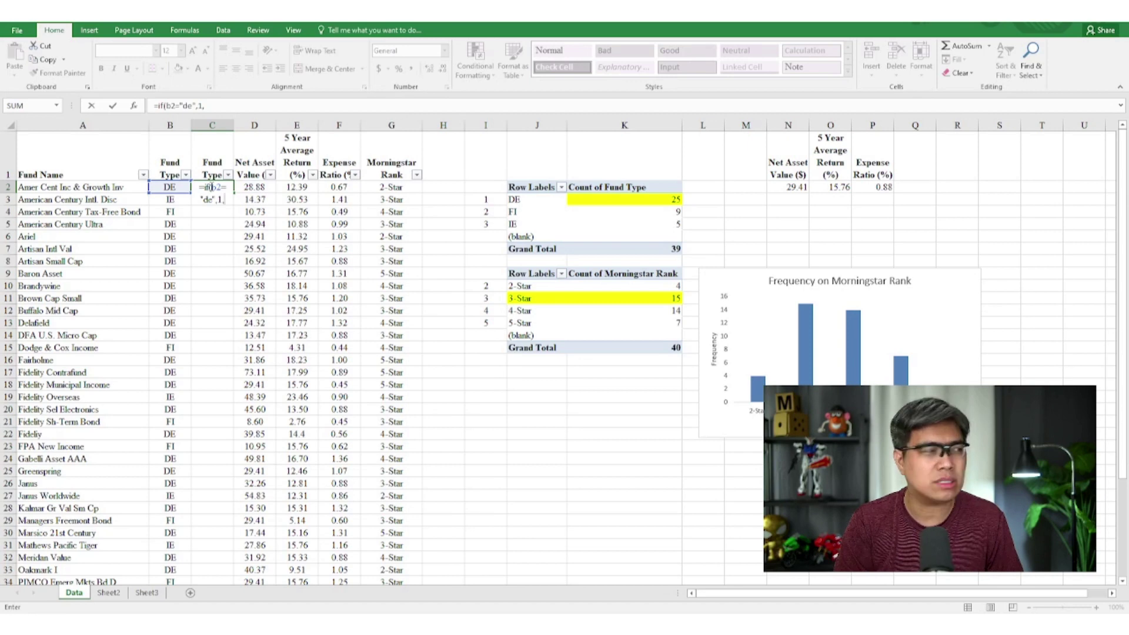
type("if(")
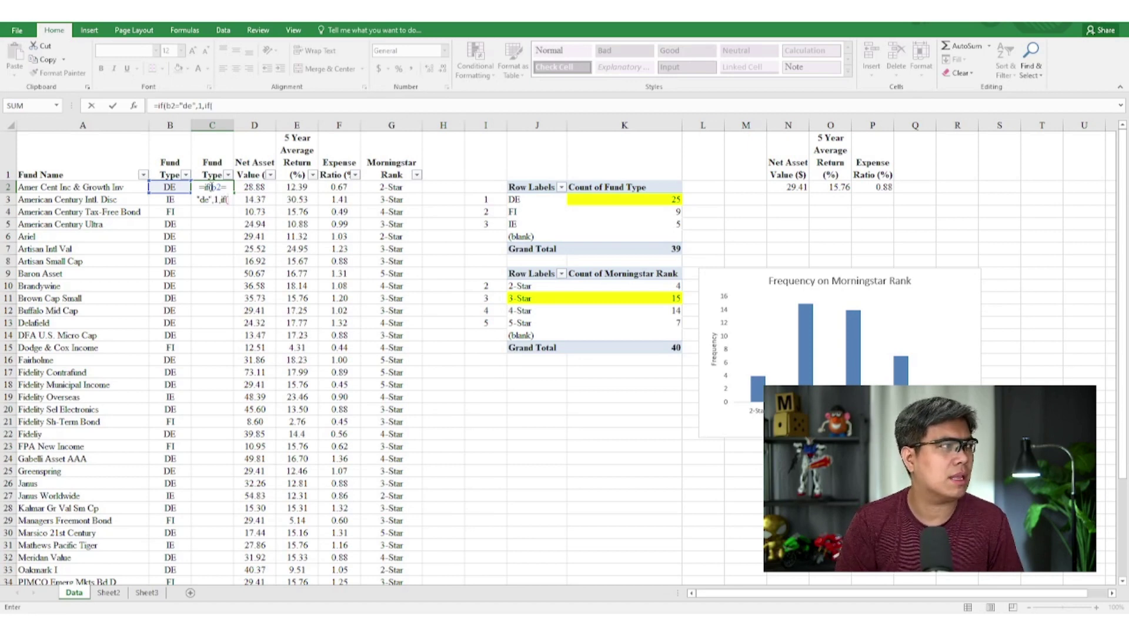
type("b2")
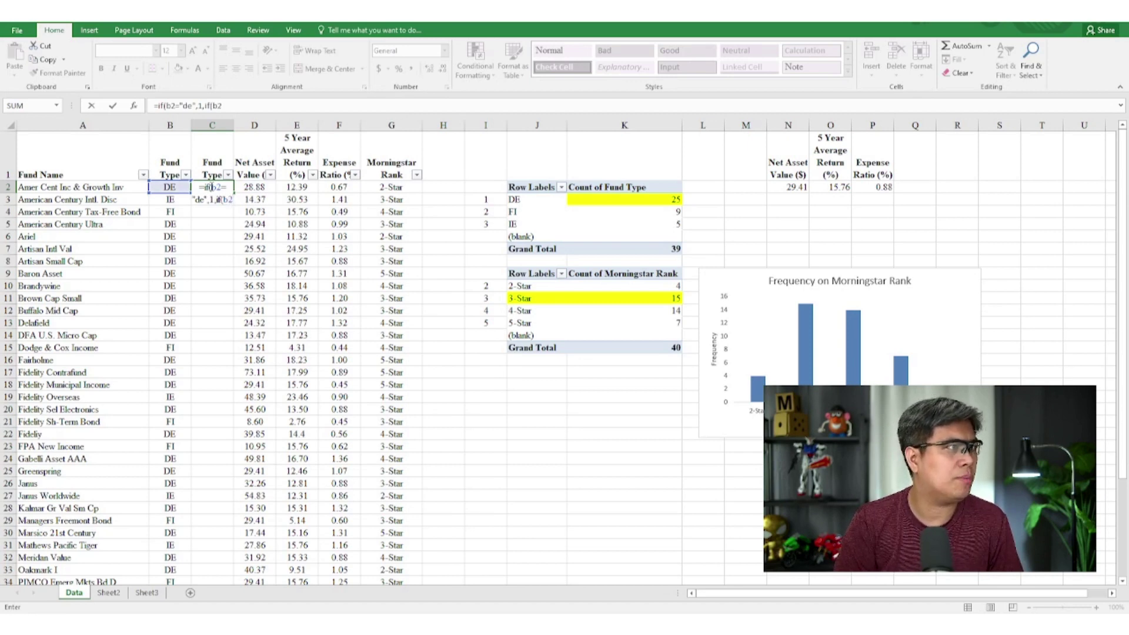
type("=\"")
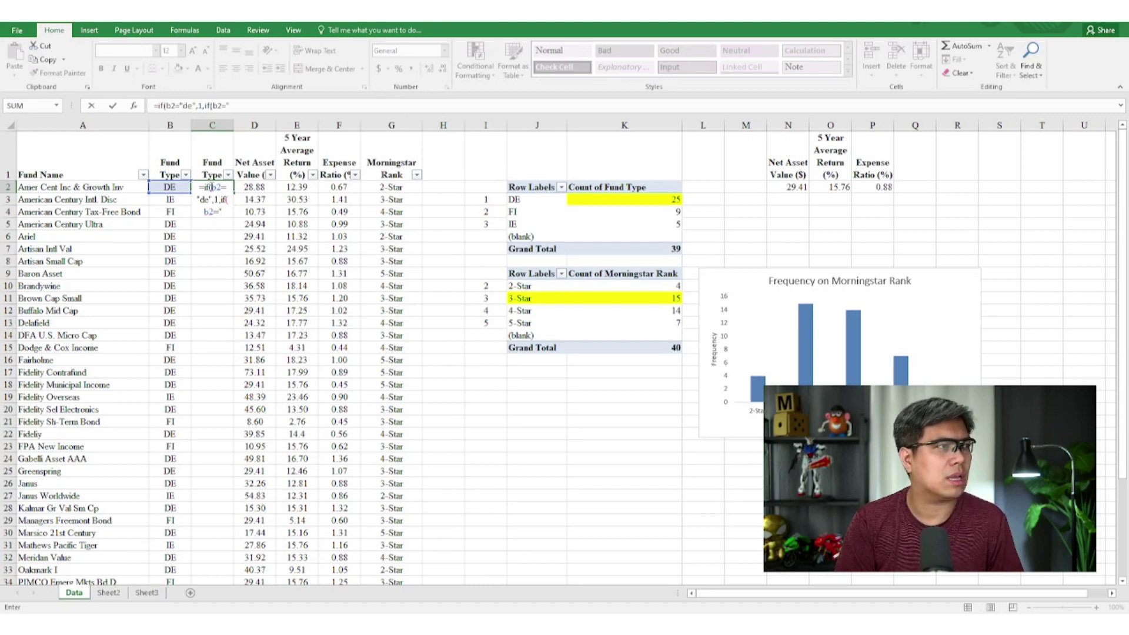
type("fi\"")
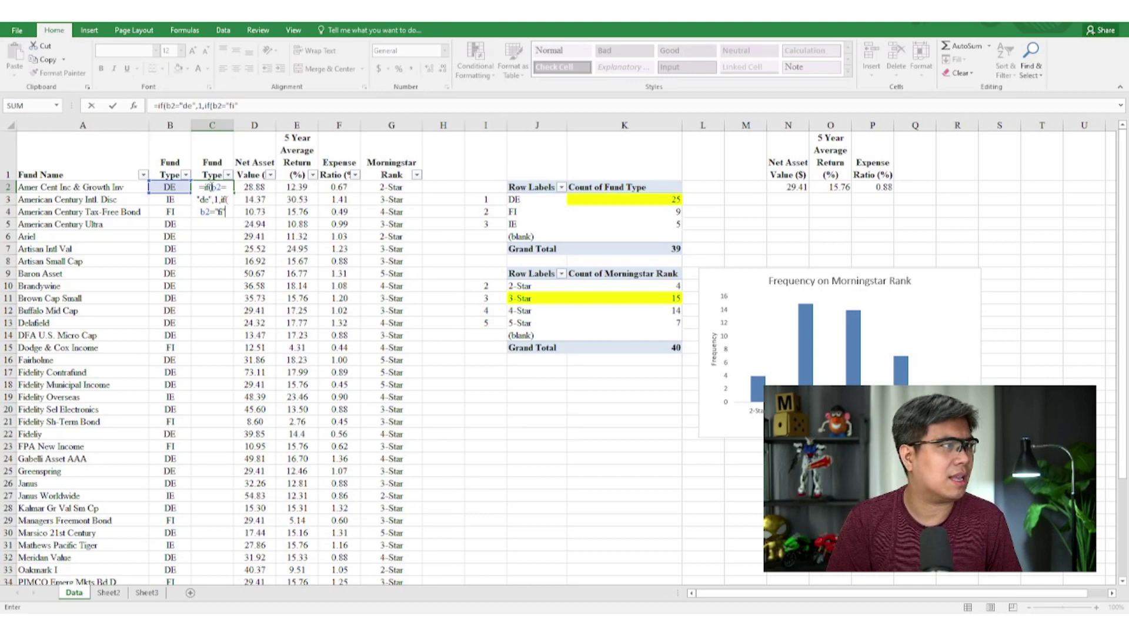
type(",2,")
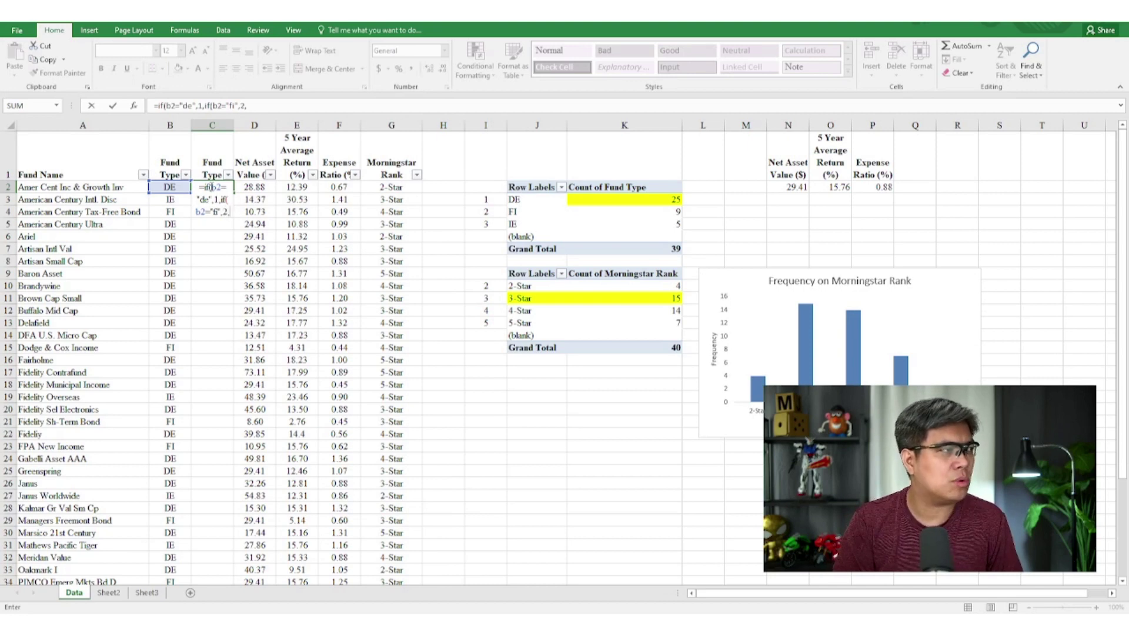
type("if")
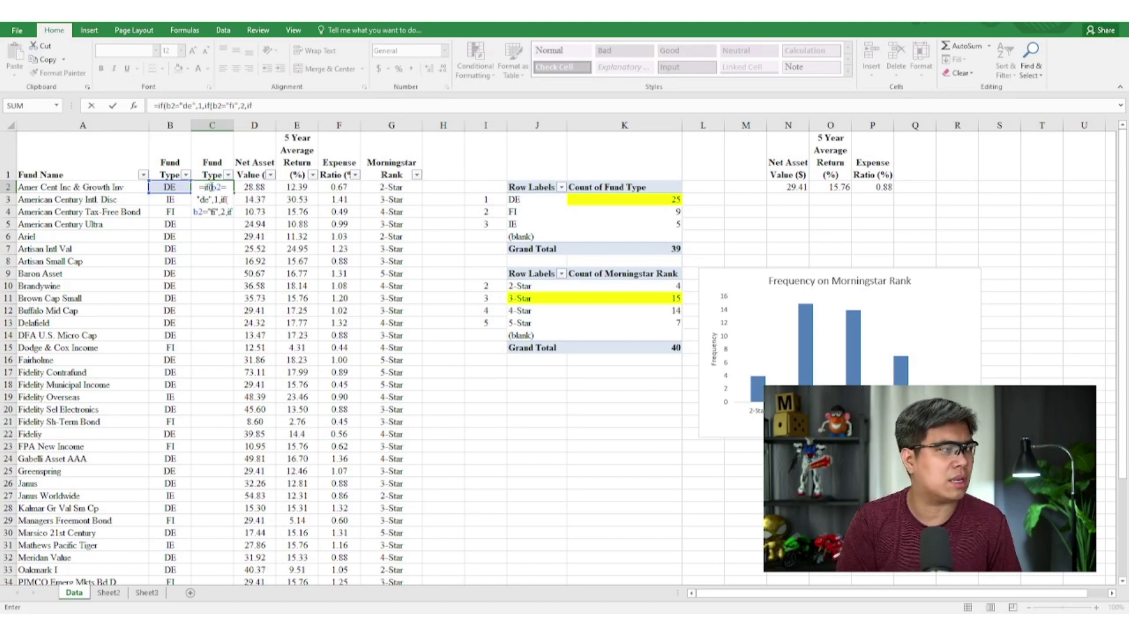
key("BackSpace")
key("BackSpace")
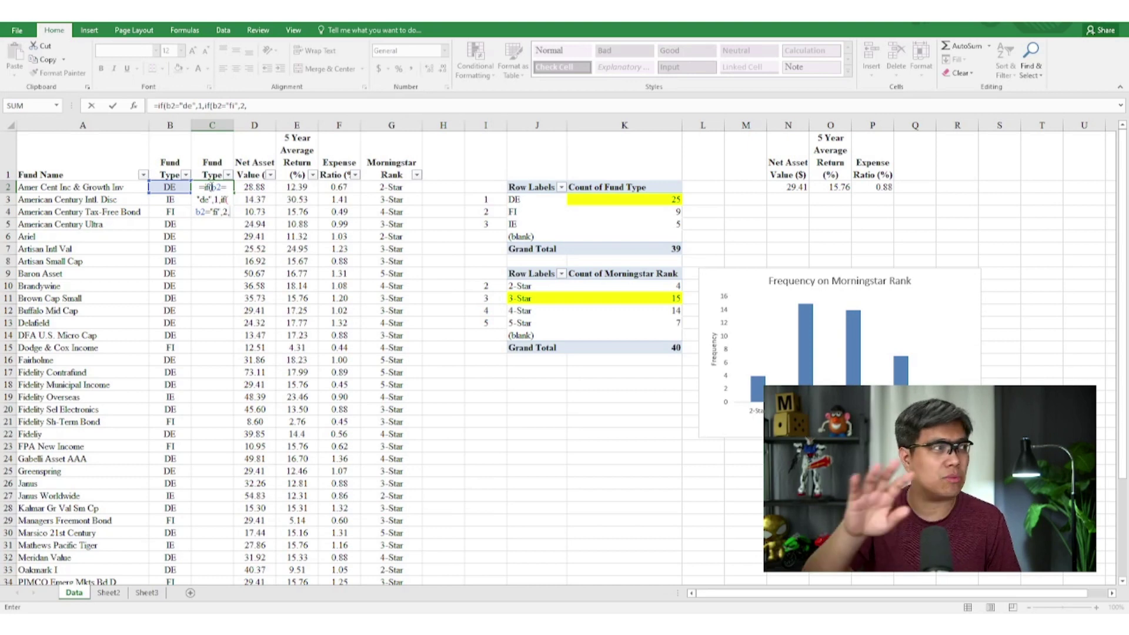
type("3")
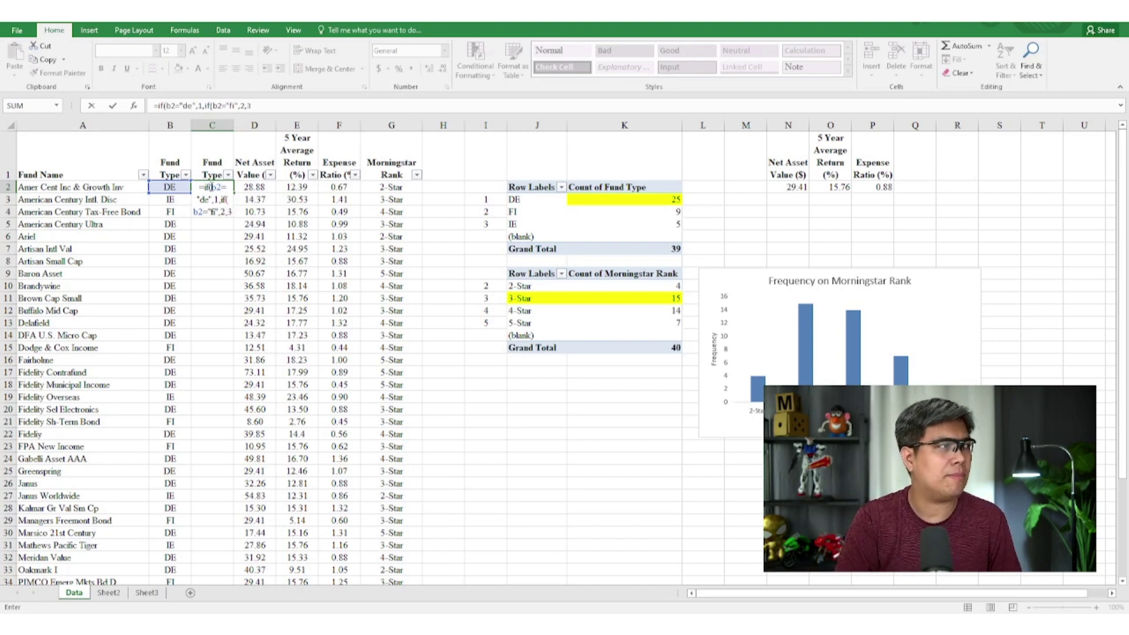
type("))")
key("Return")
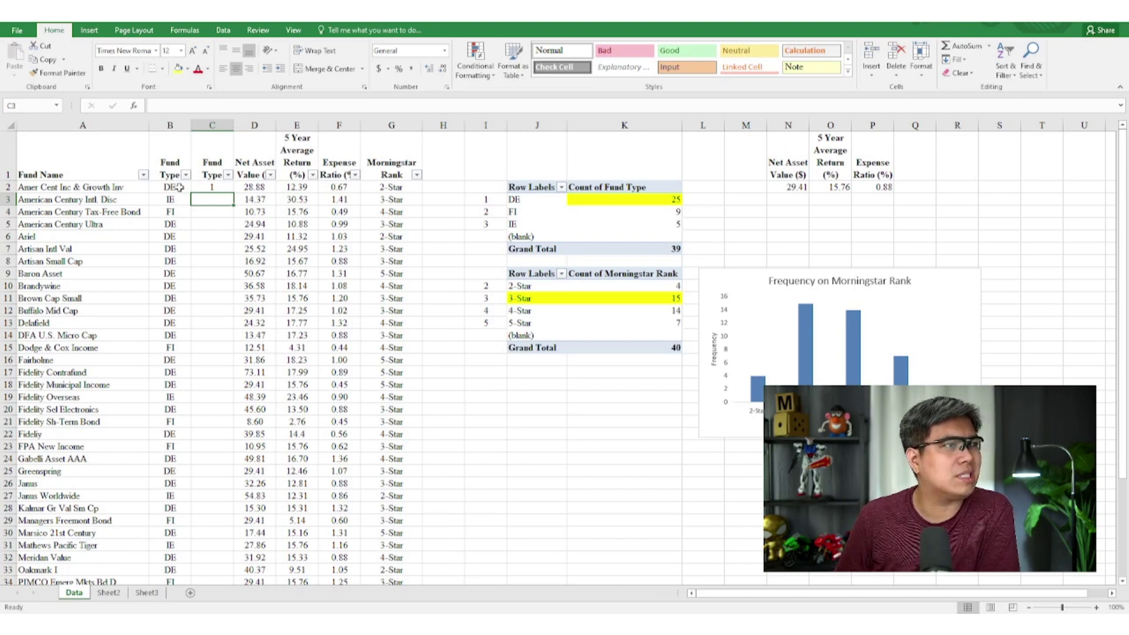
Fill the fund-type formula from C2 down to every fund and spot-check the results
left_click(215, 187)
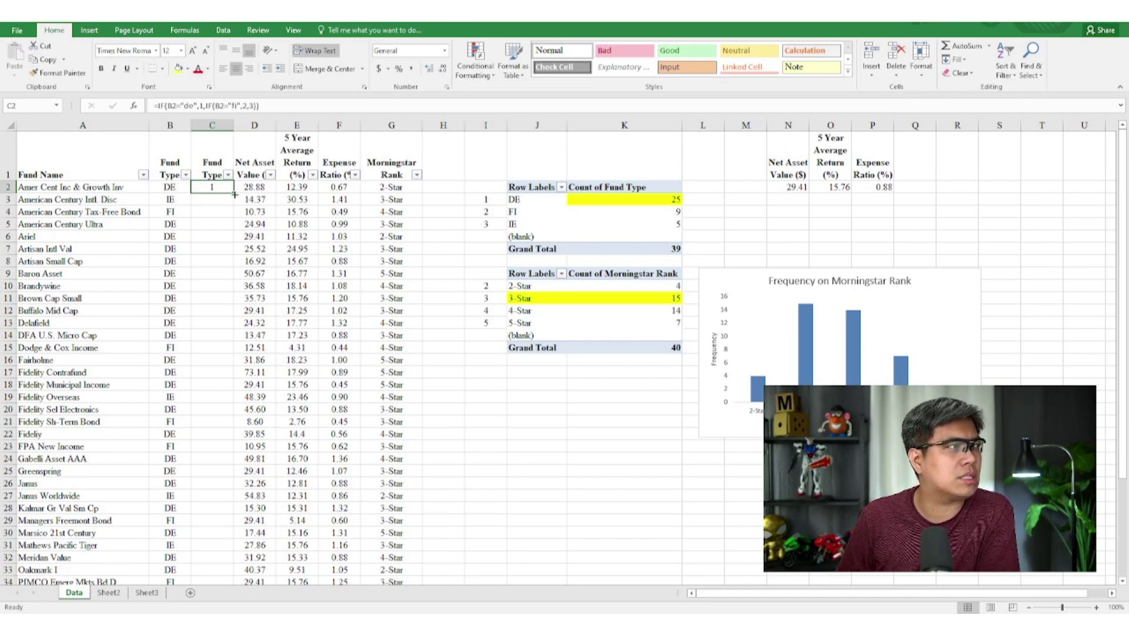
double_click(234, 193)
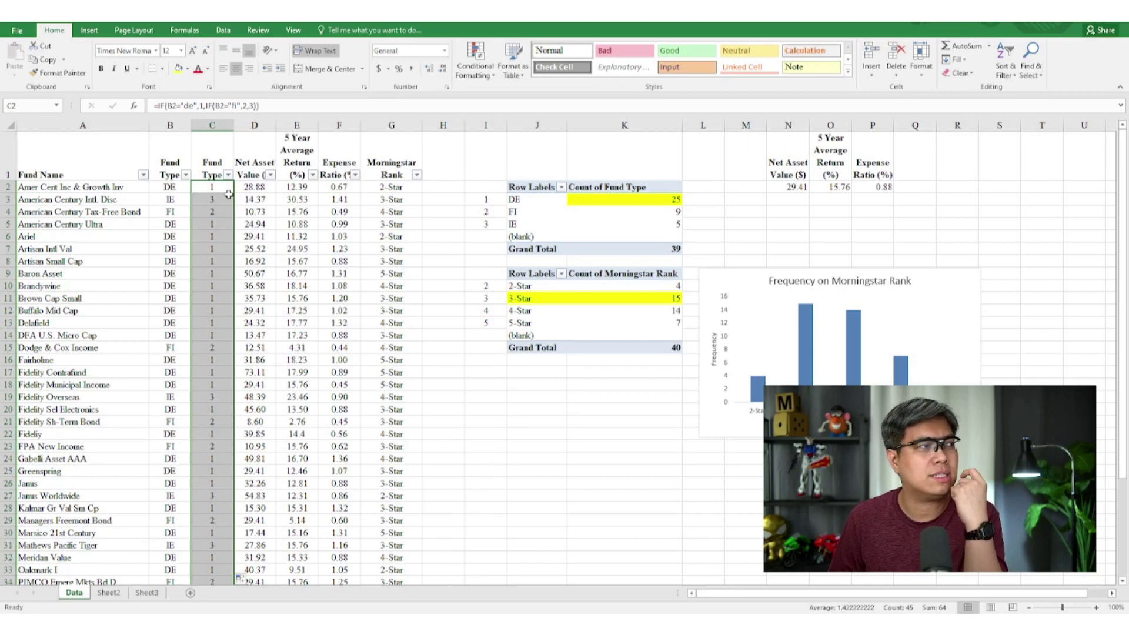
left_click(182, 199)
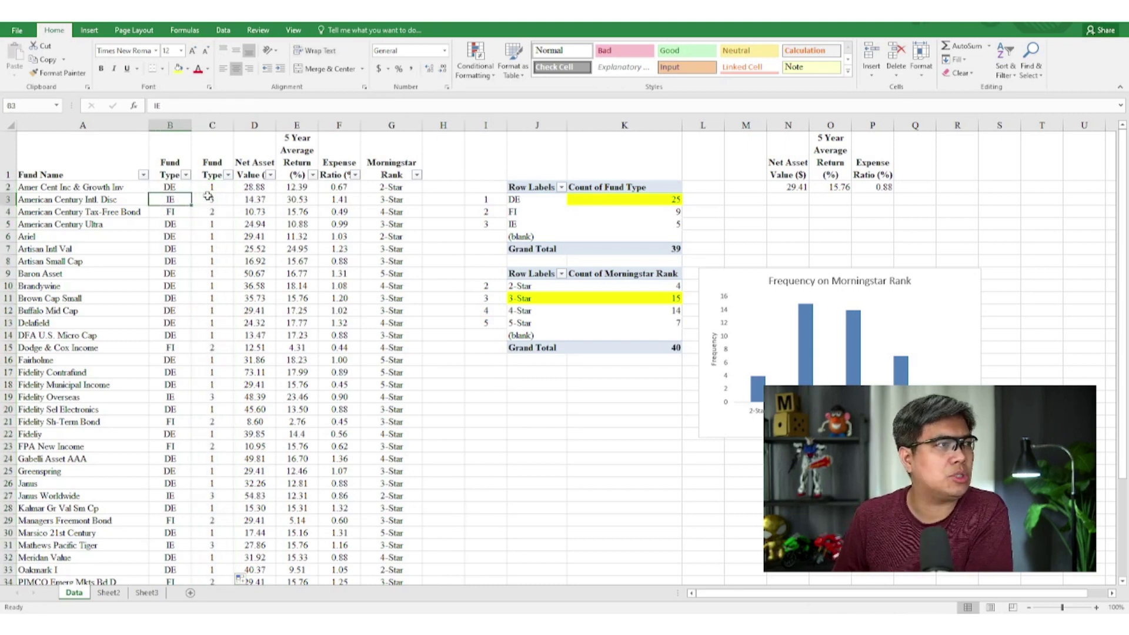
double_click(208, 196)
key("Return")
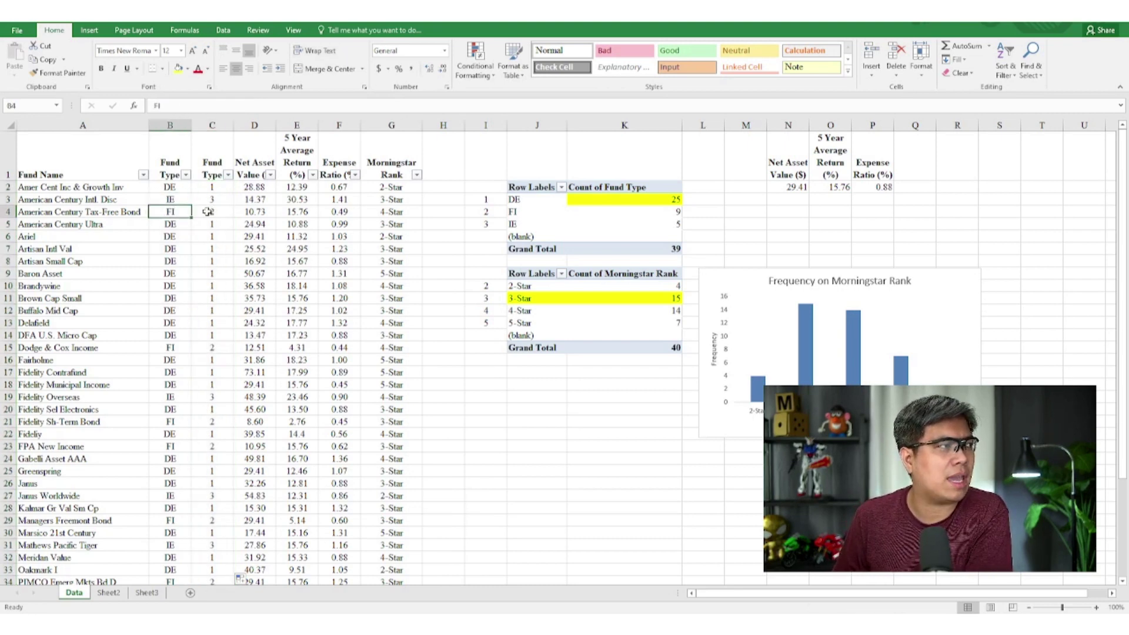
left_click(208, 211)
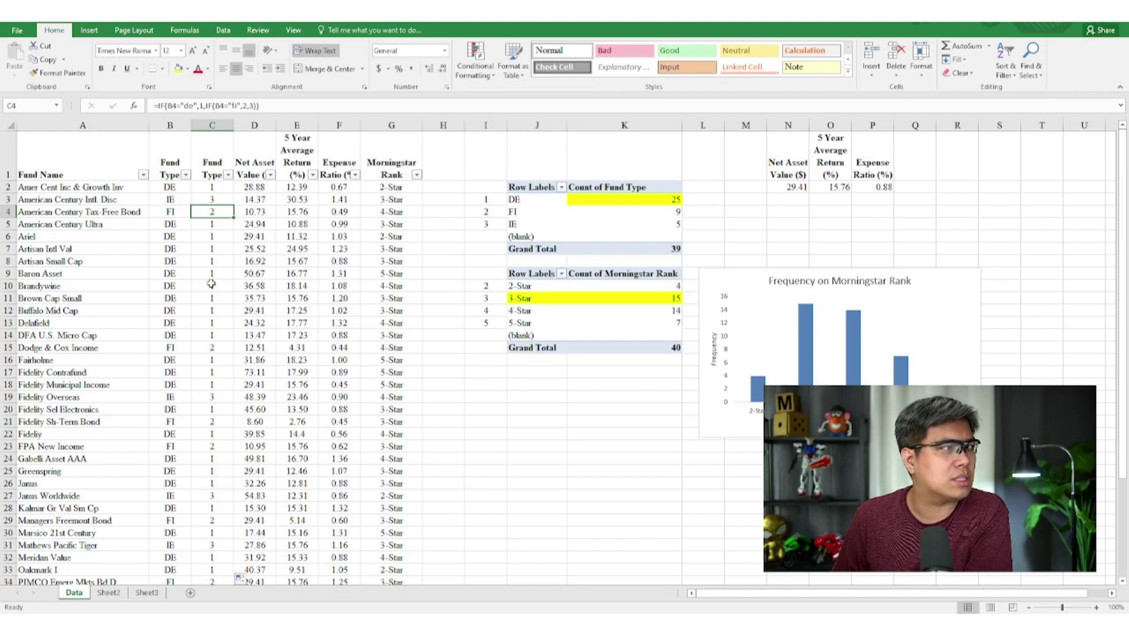
Hide the original lettered Fund Type column B
scroll(211, 284, "down", 5)
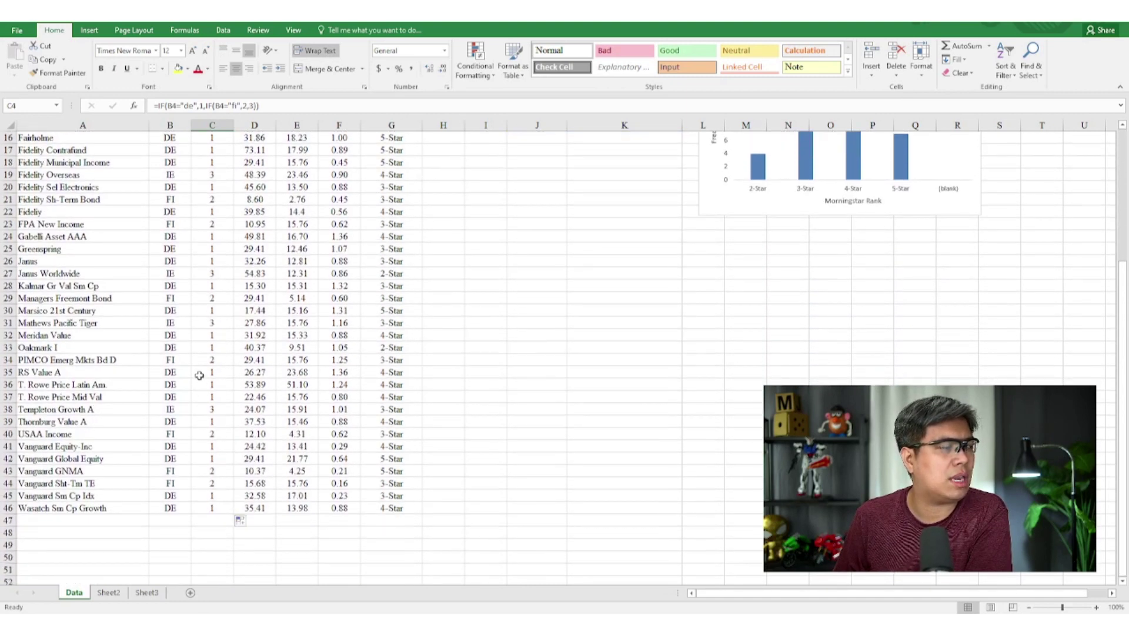
scroll(199, 375, "up", 5)
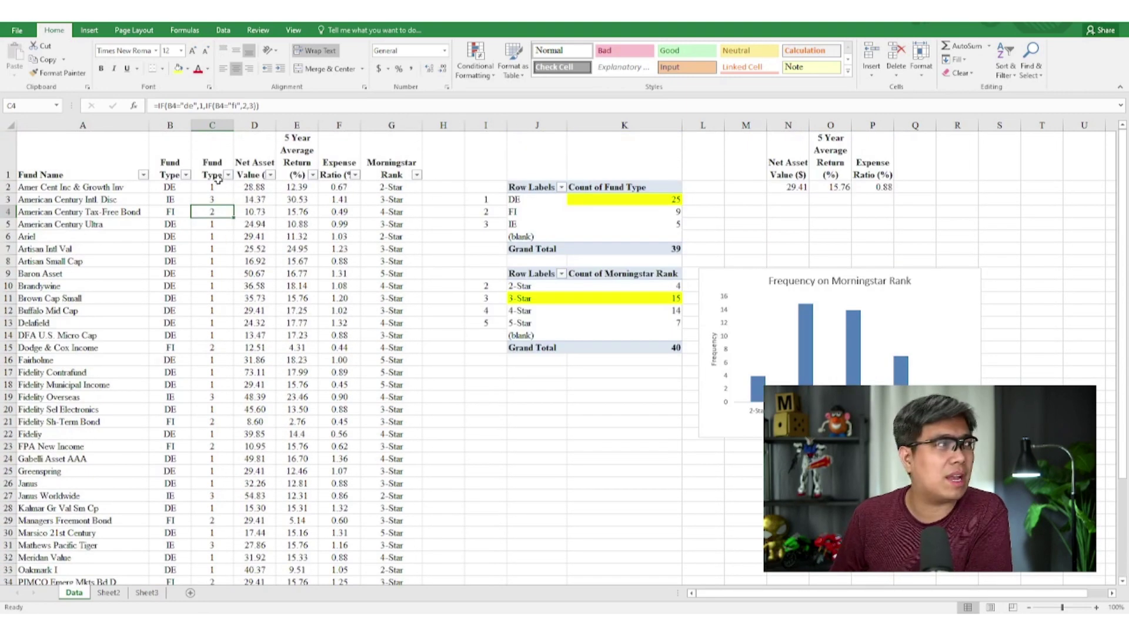
left_click(174, 126)
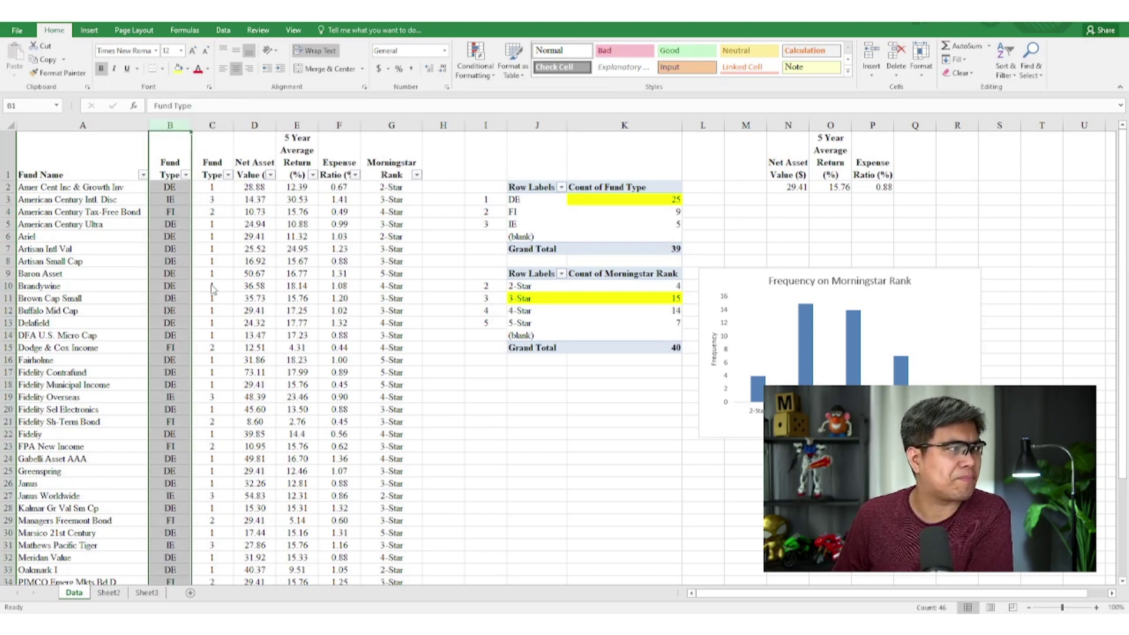
key("ctrl+0")
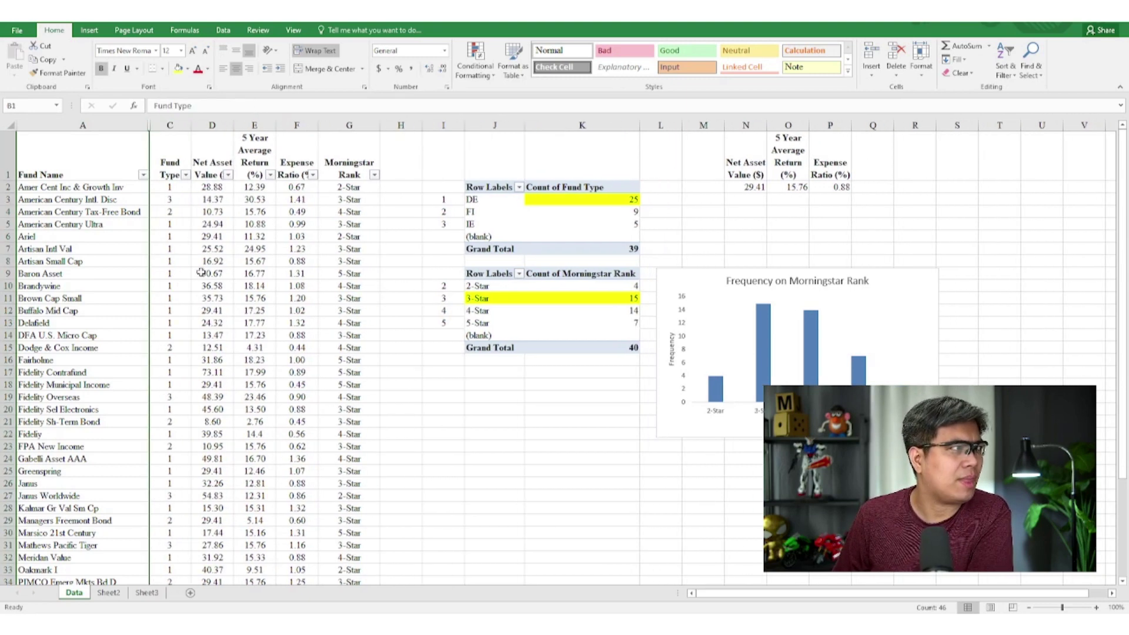
Insert a blank column before Morningstar Rank and copy the Morningstar Rank heading into it
left_click(359, 128)
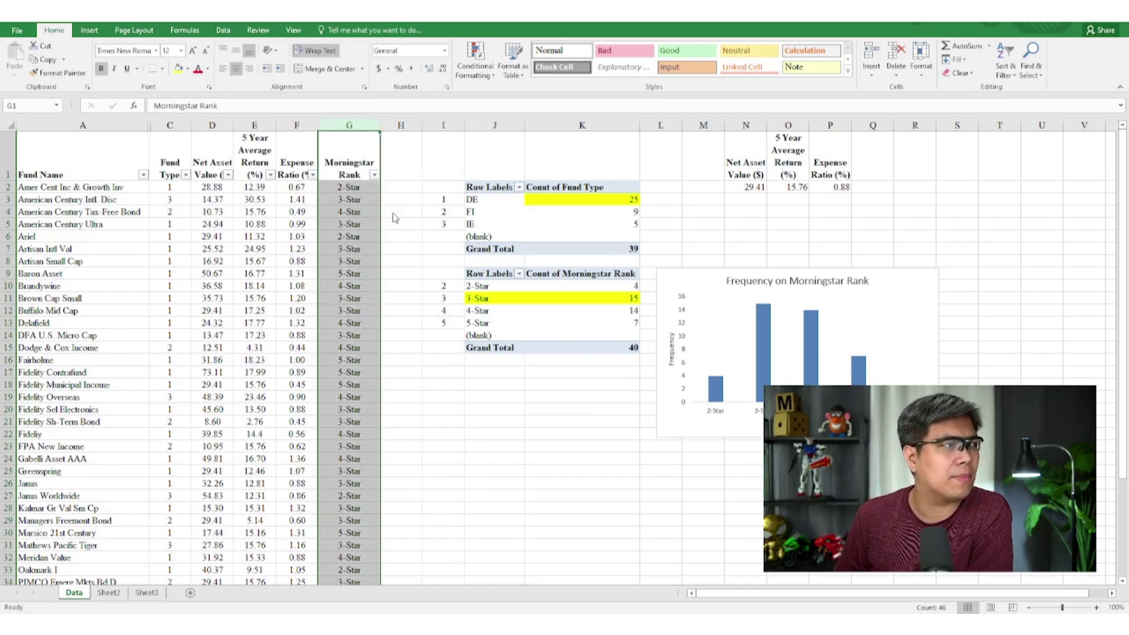
key("ctrl+shift+plus")
left_click(403, 171)
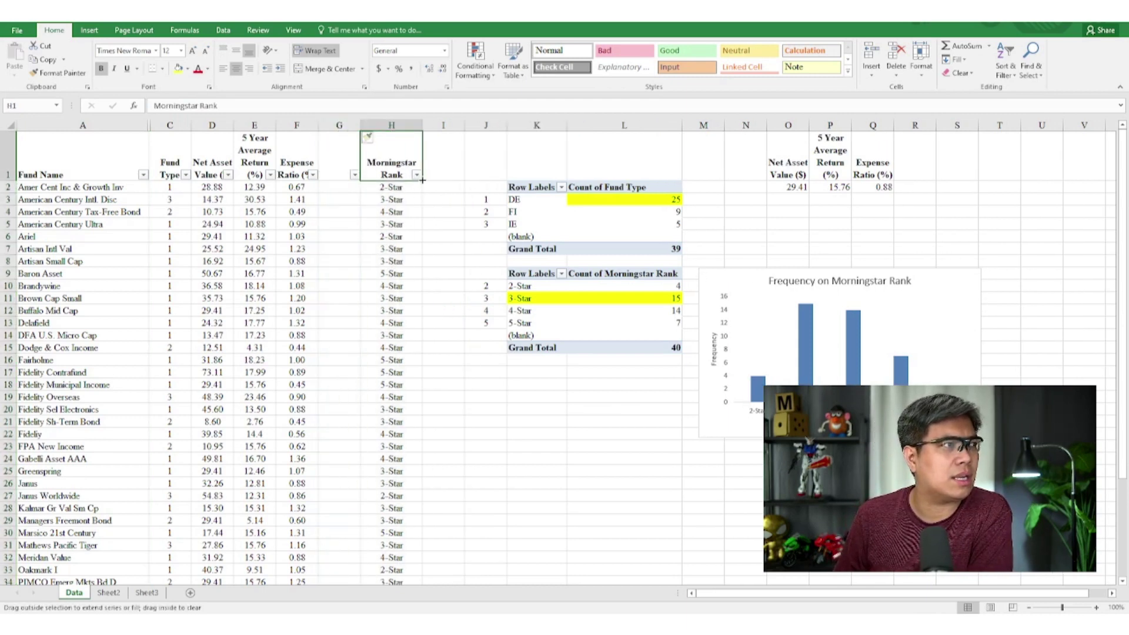
left_click_drag(422, 180, 344, 177)
Begin an IF formula with =if( in cell G2
left_click(341, 157)
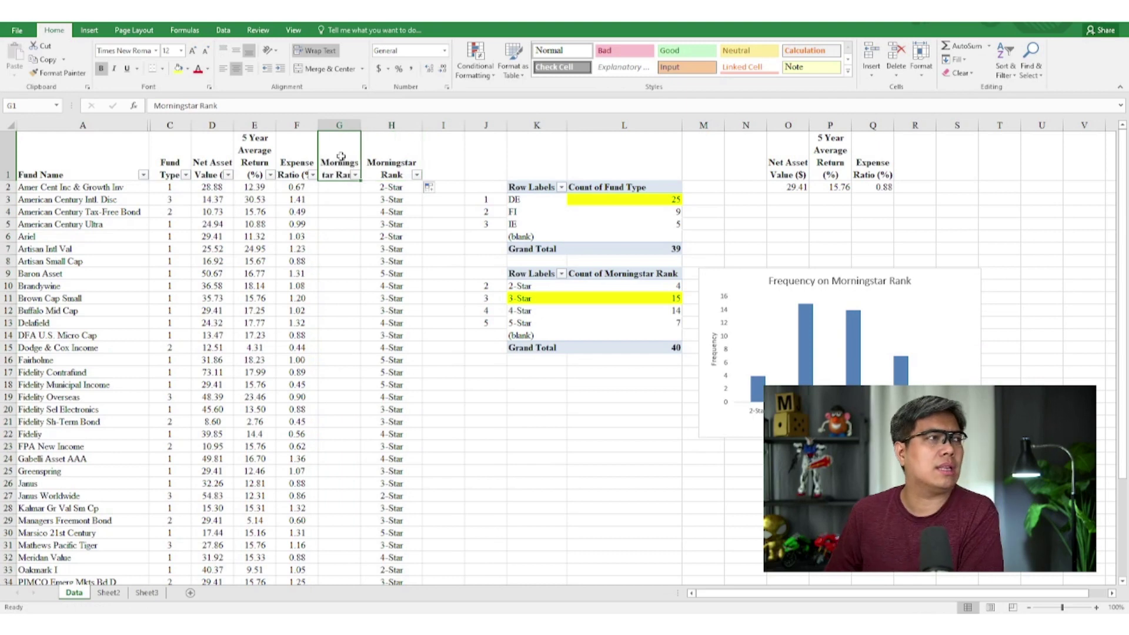
left_click(347, 187)
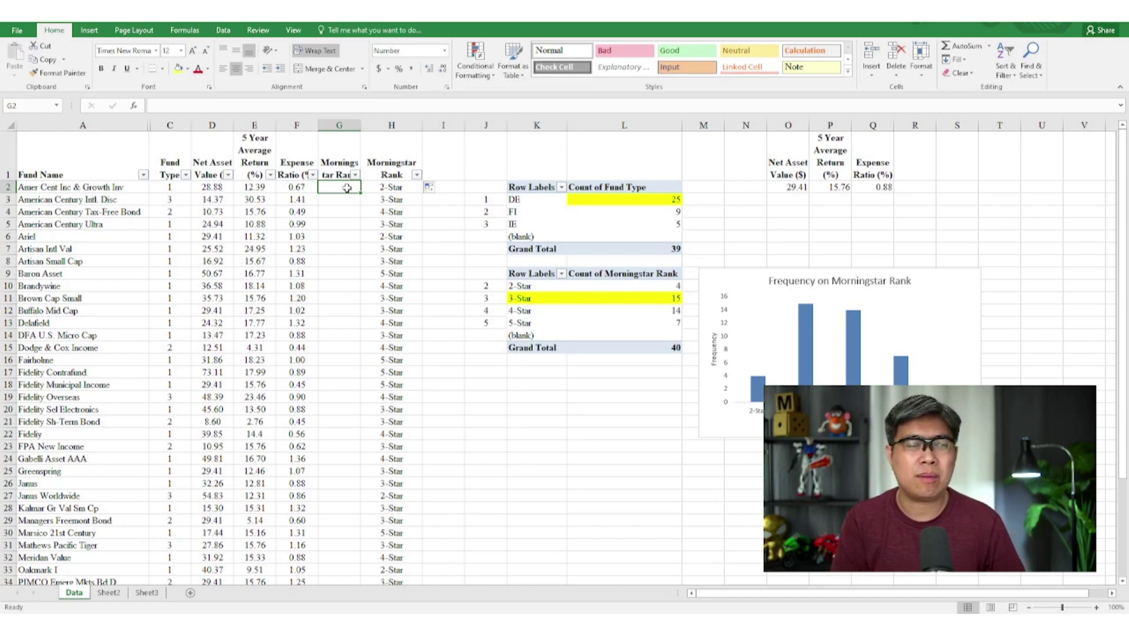
type("=if(")
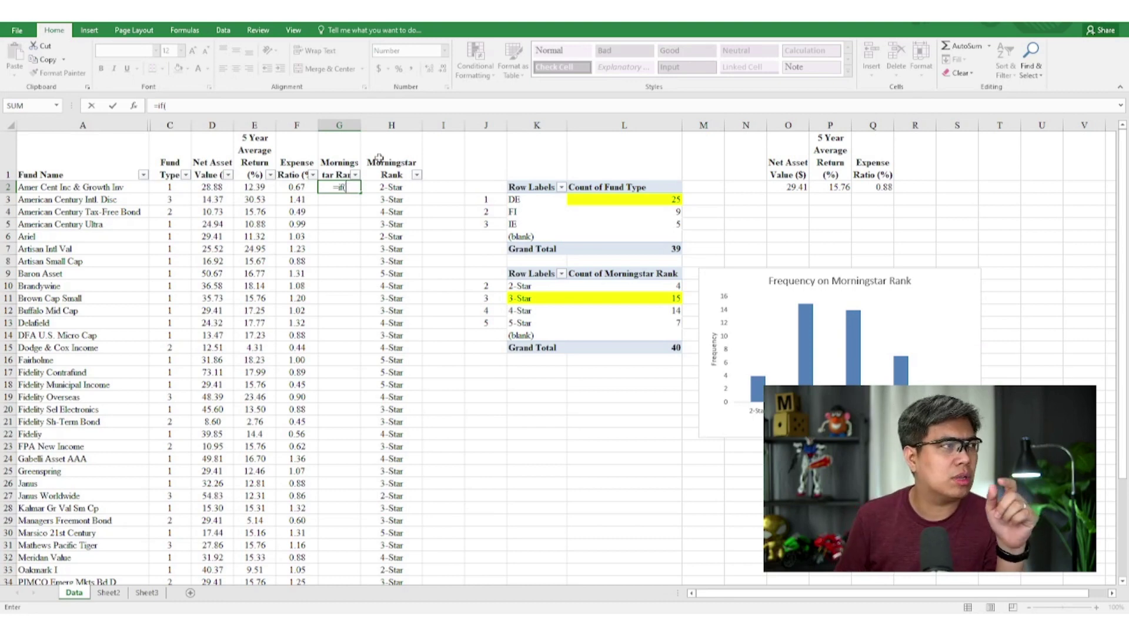
Complete G2 as =IF(H2="2-star",2,IF(H2="3-star",3,IF(H2="4-star",4,5)))
left_click(391, 188)
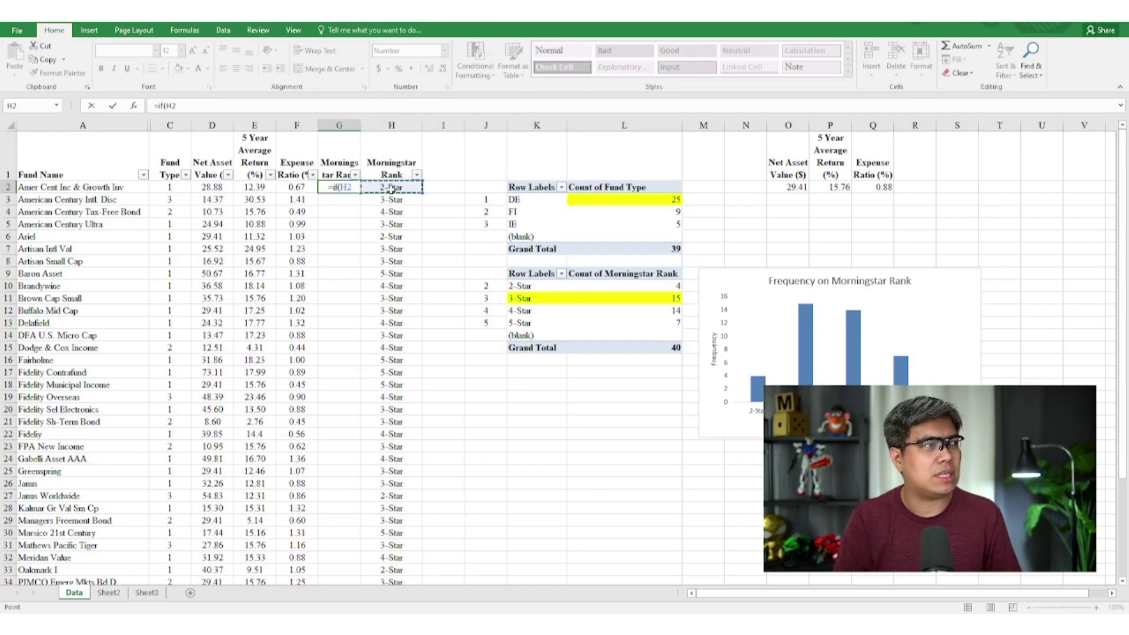
type("=\"")
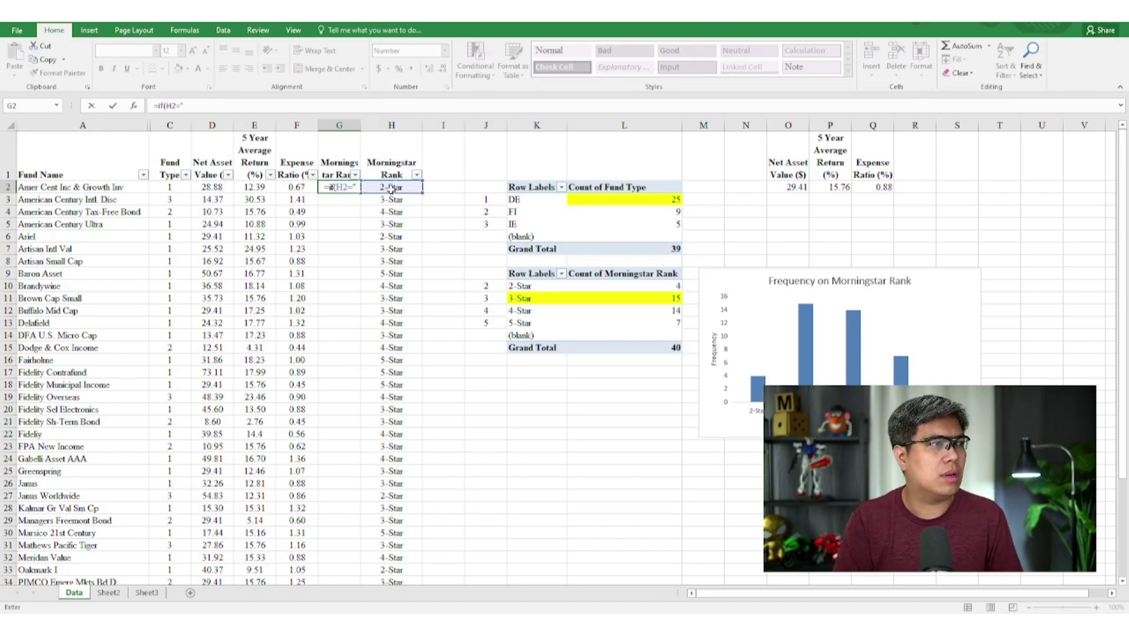
type("2")
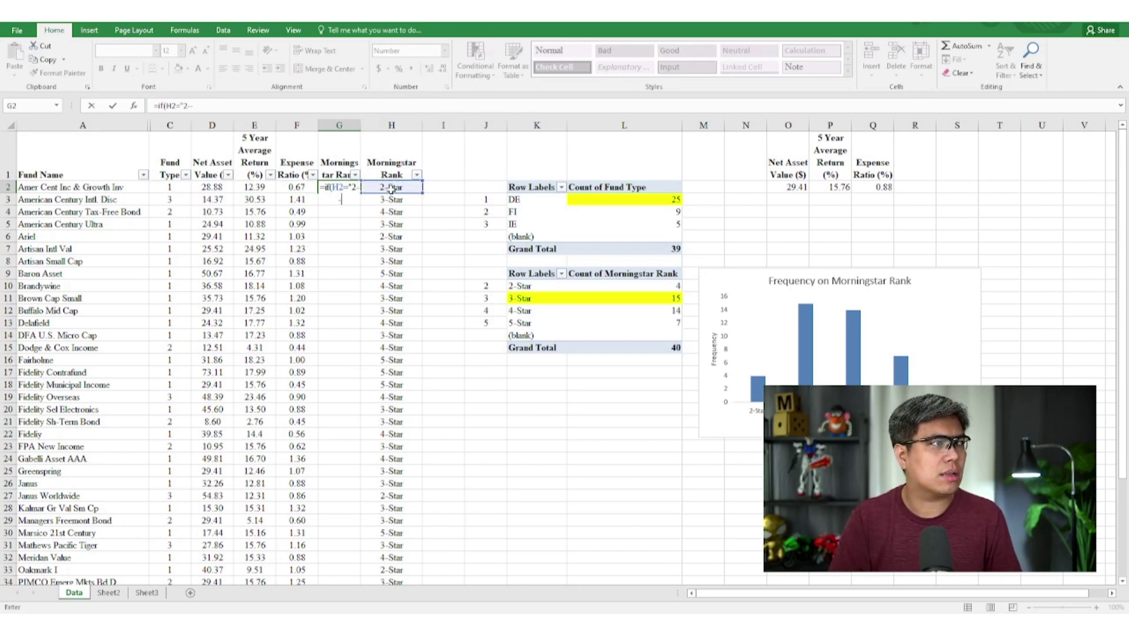
type("-s")
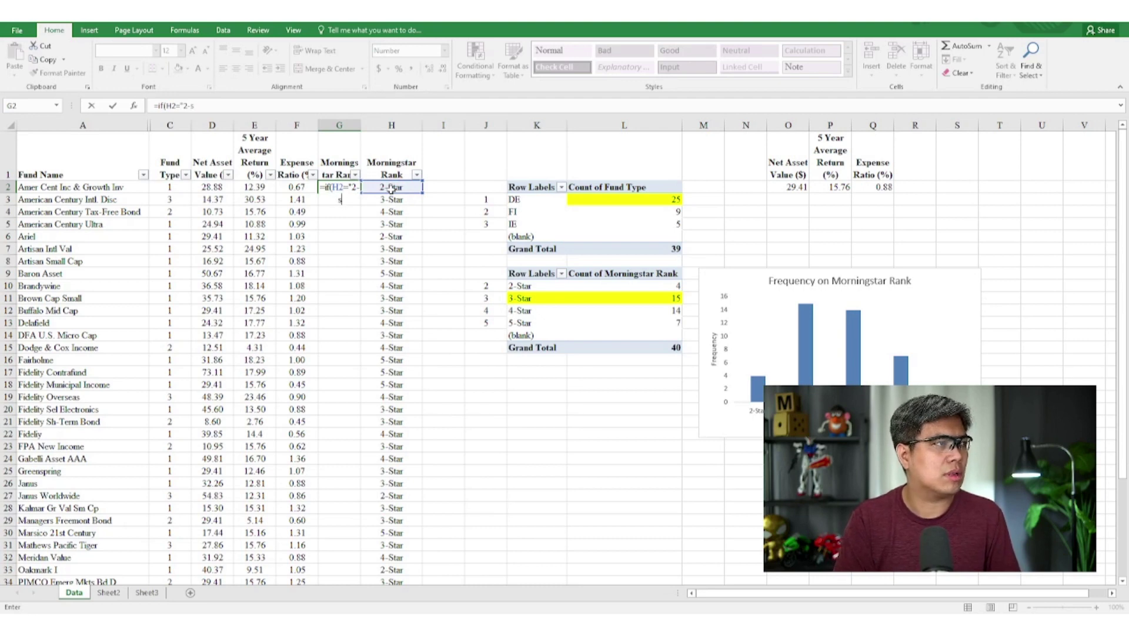
type("tar\"")
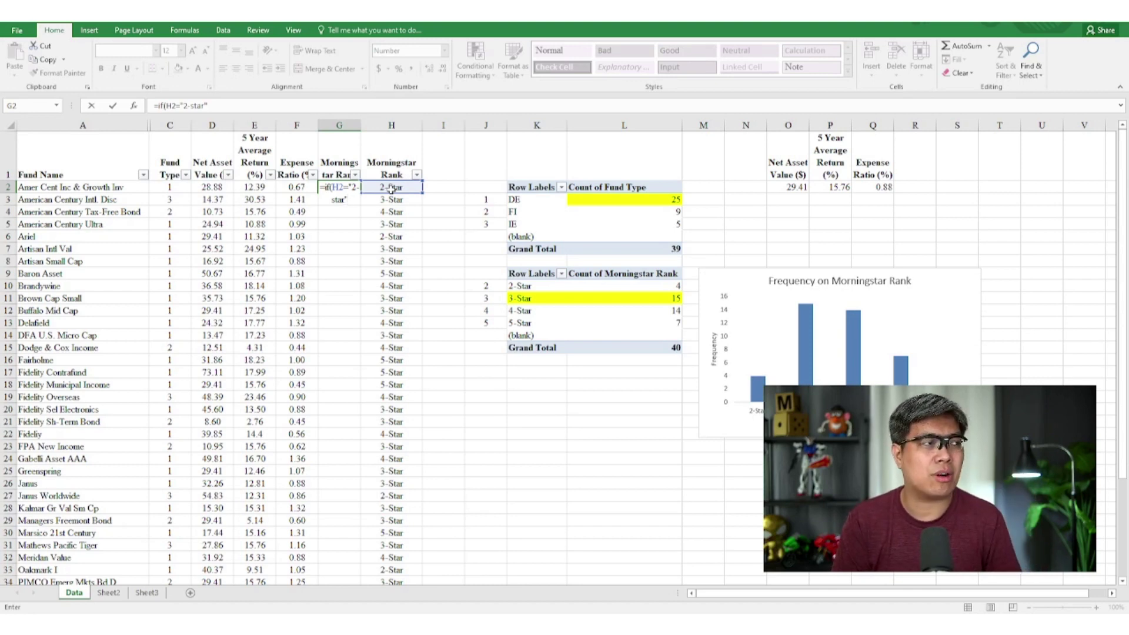
type(",")
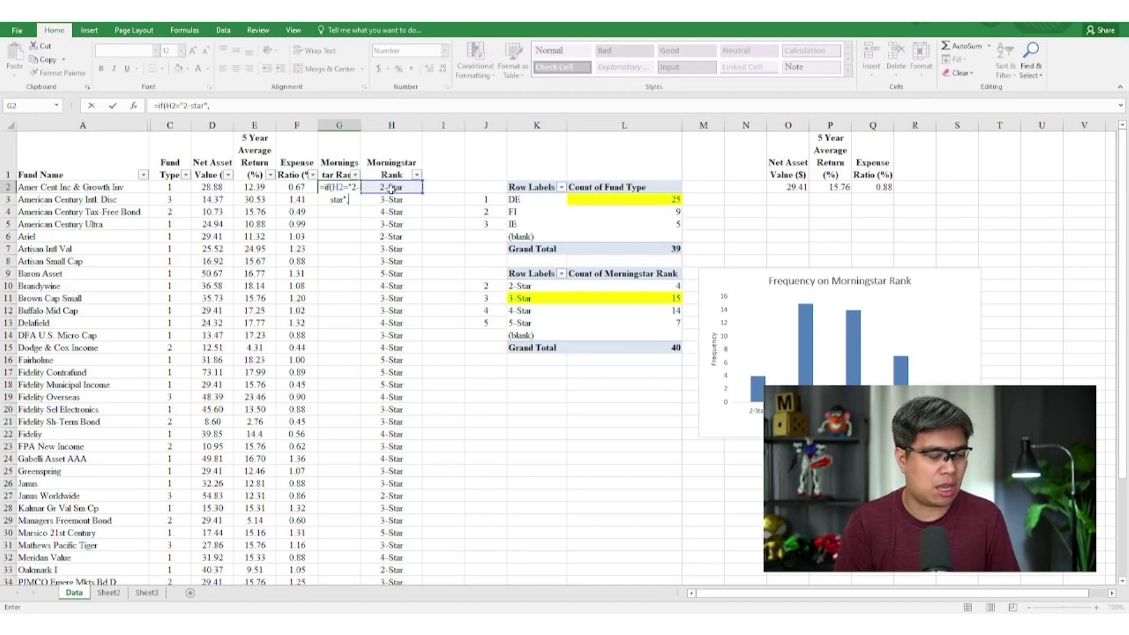
type("2,")
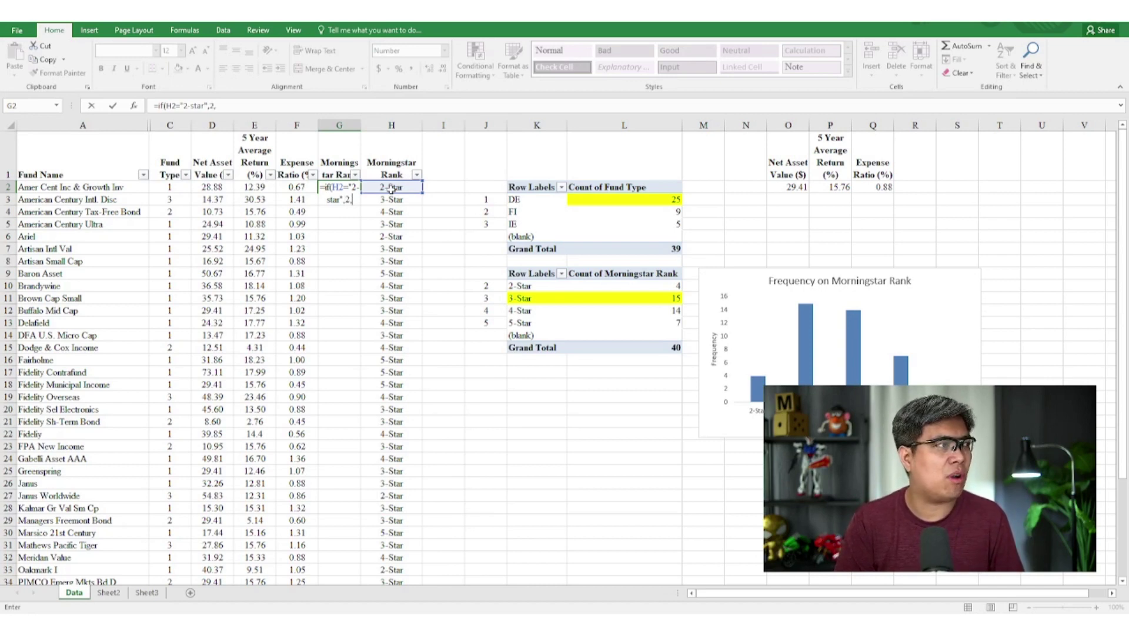
type("if(")
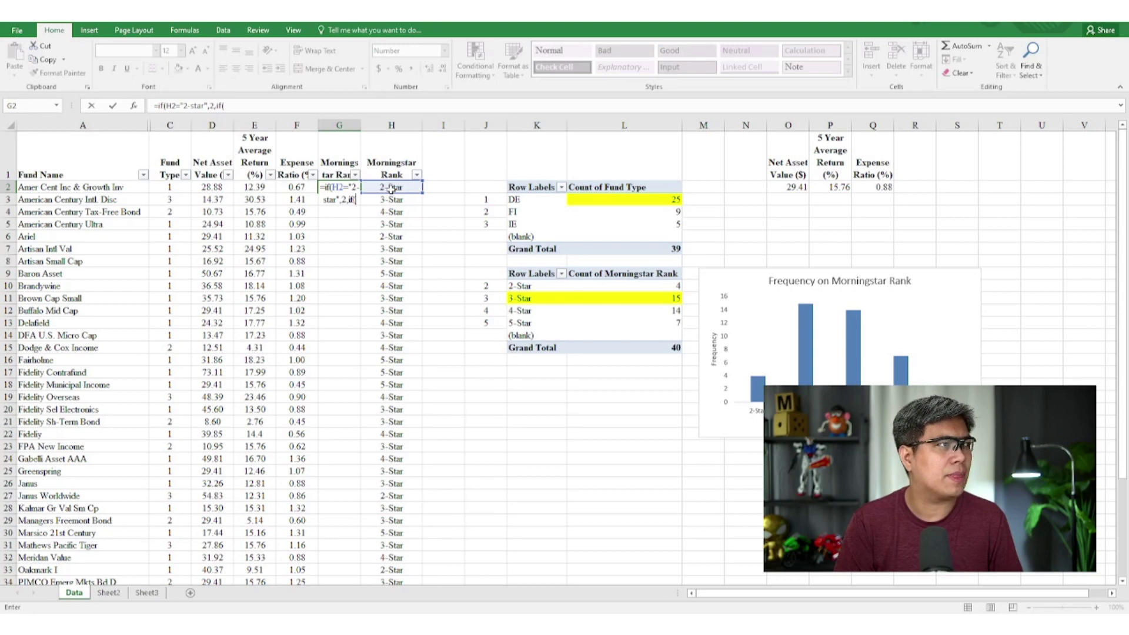
type("h2=")
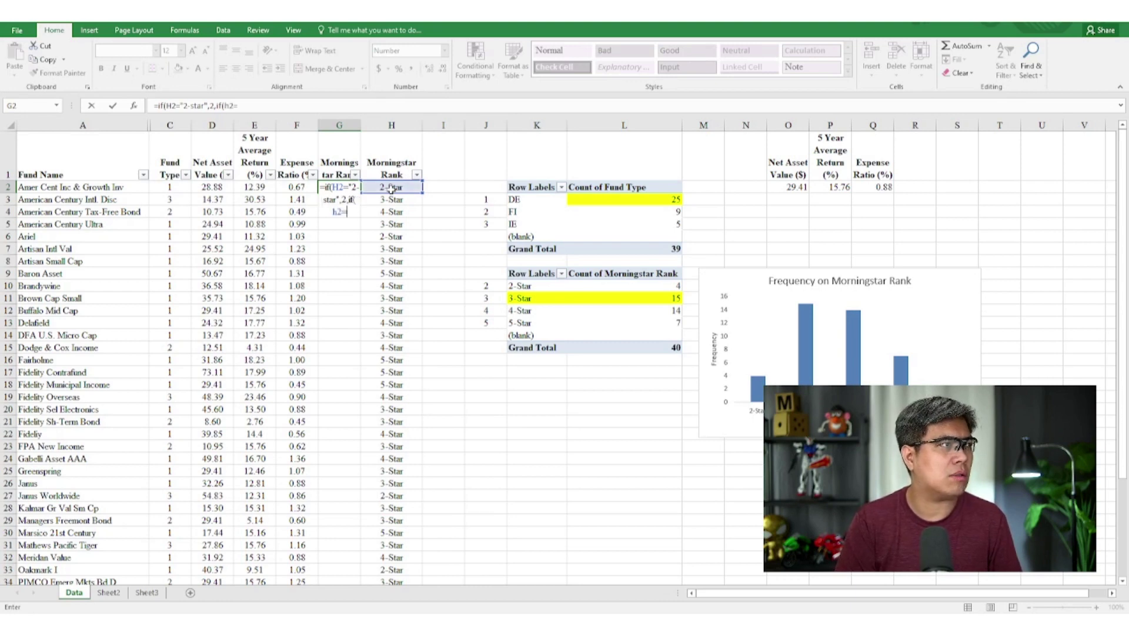
type("\"3-")
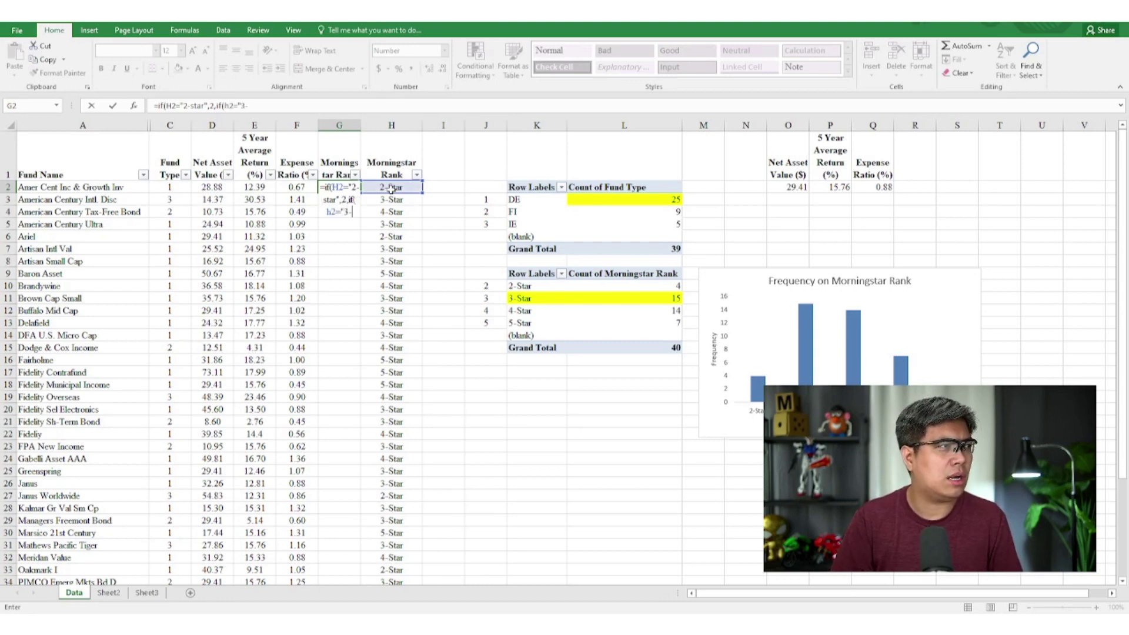
type("star\"")
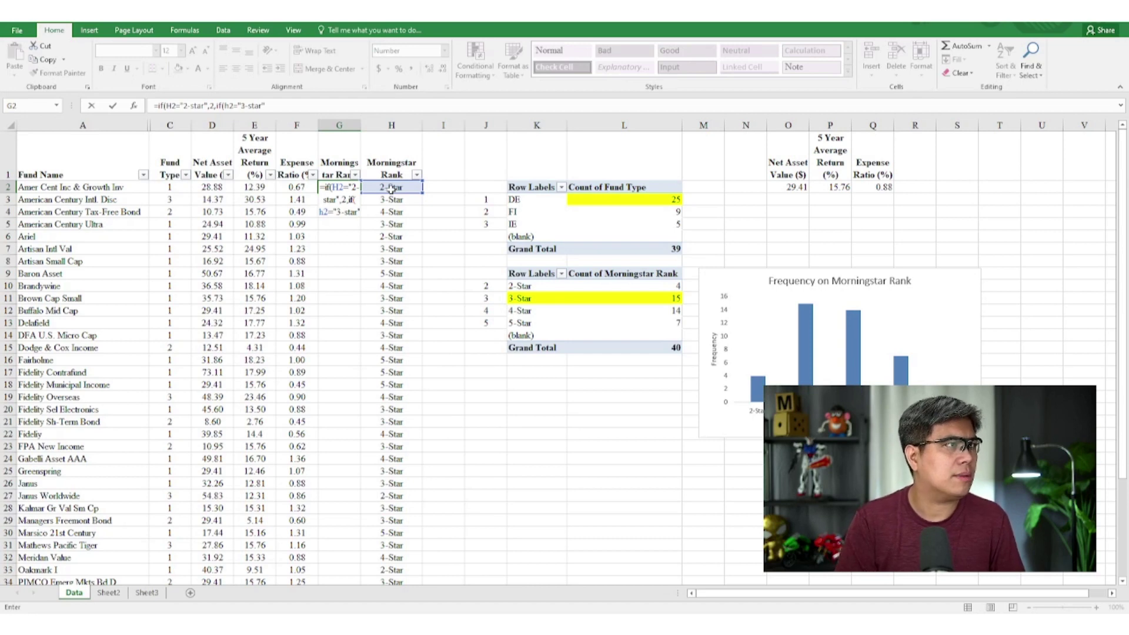
type(",3,")
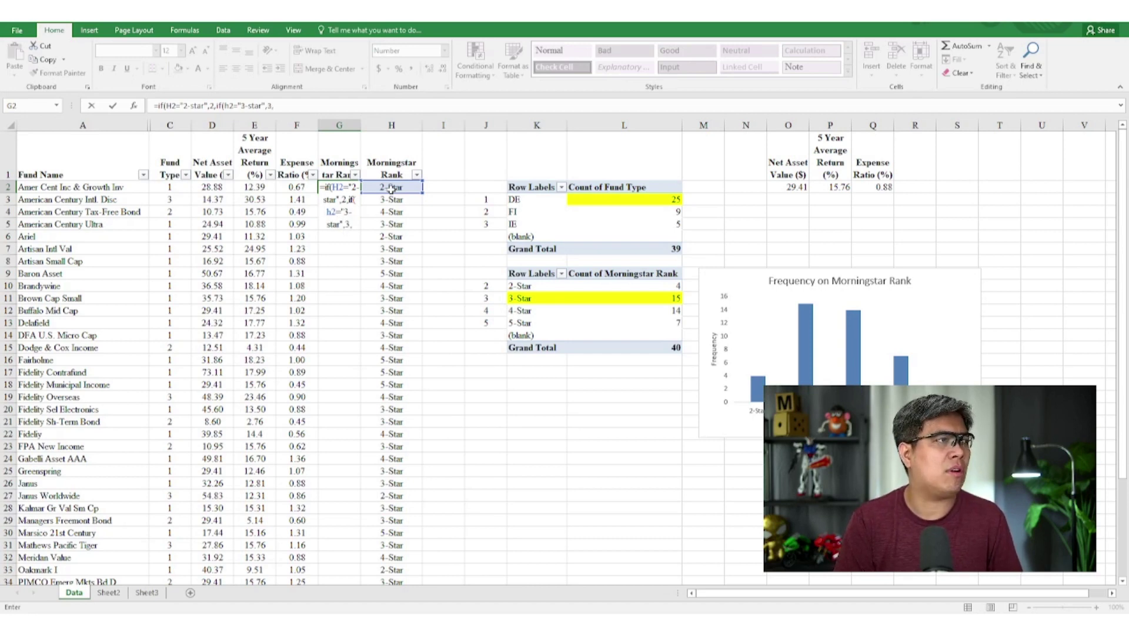
type("if(")
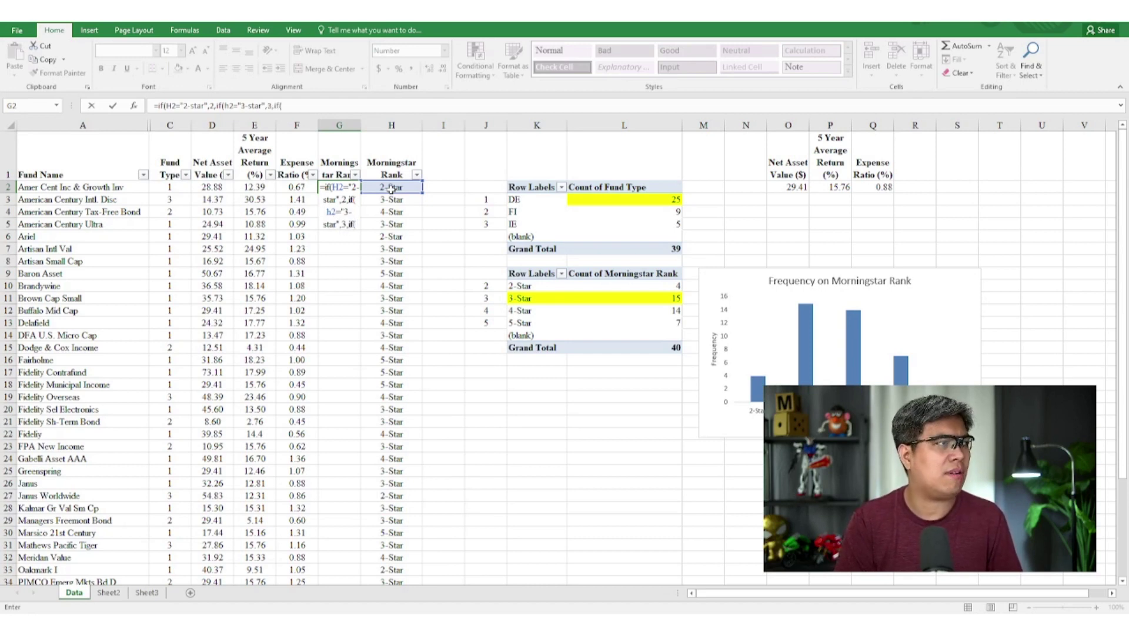
type("h2")
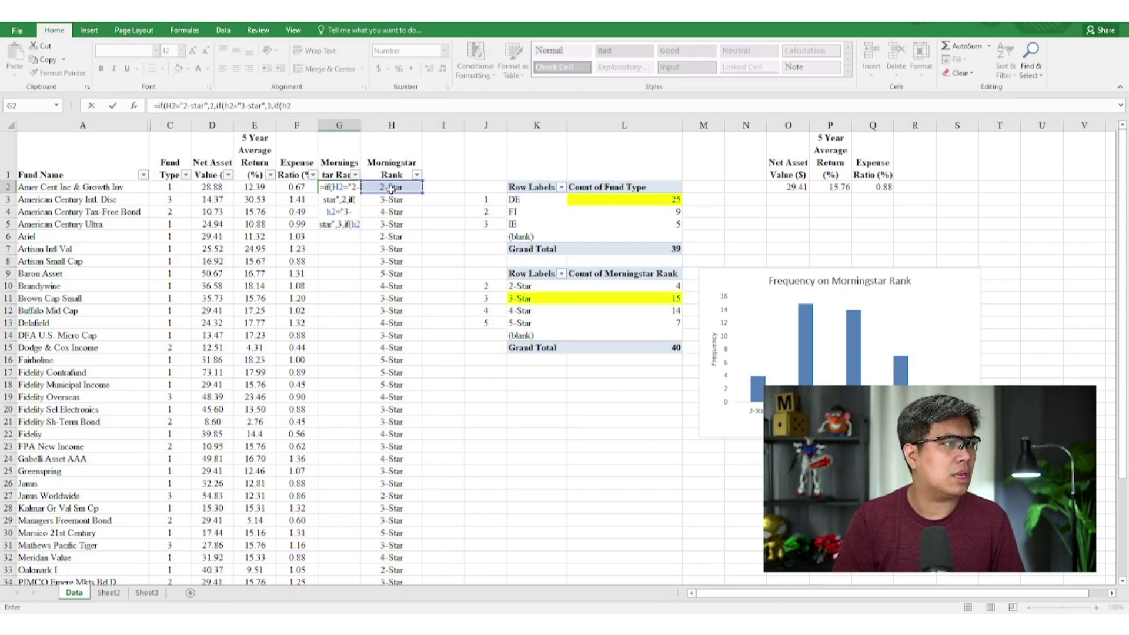
type("=\"")
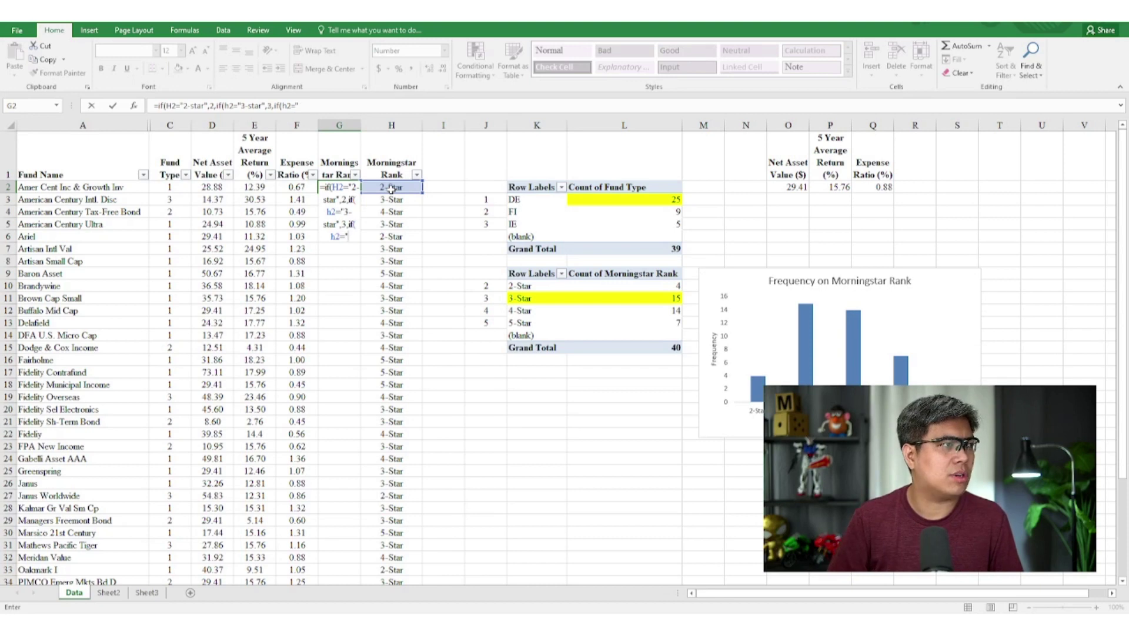
type("4-star")
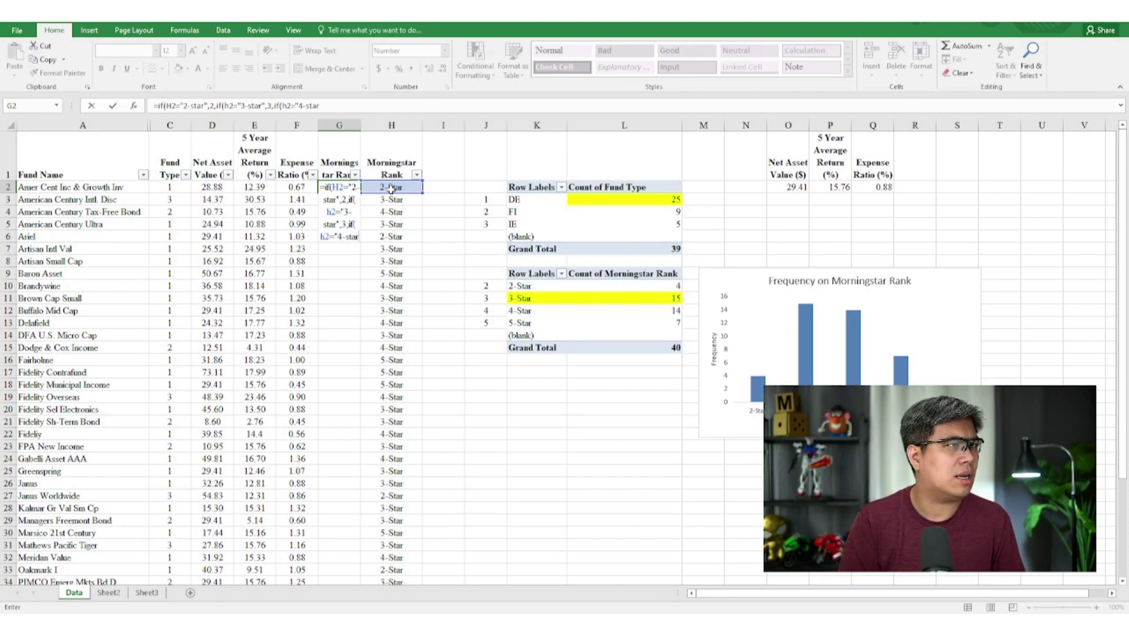
type("\",")
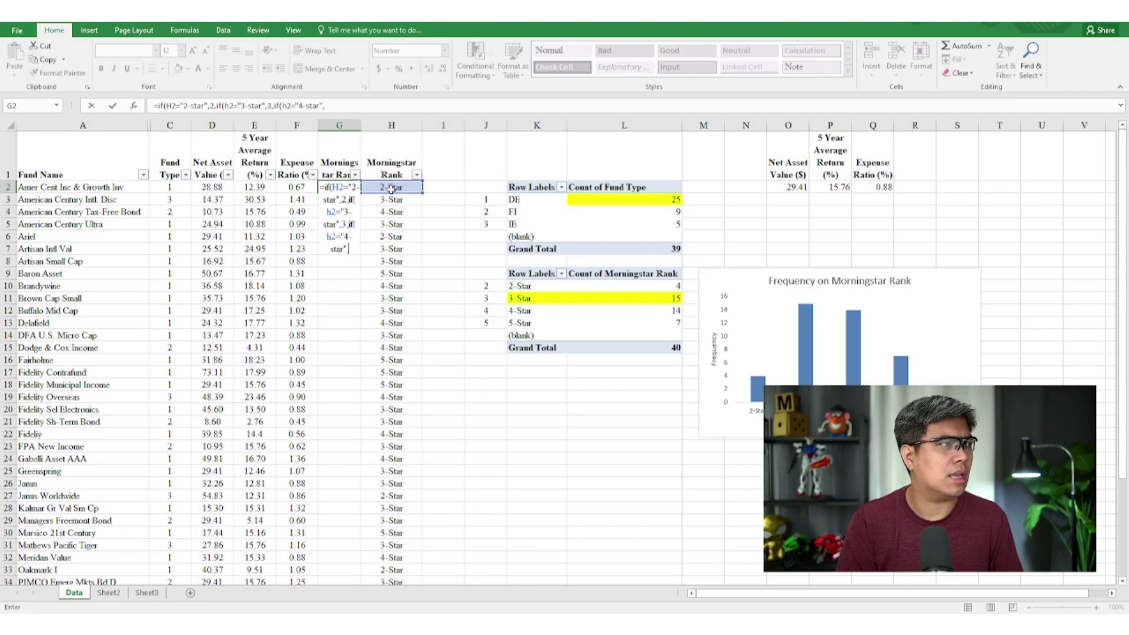
type("4,6")
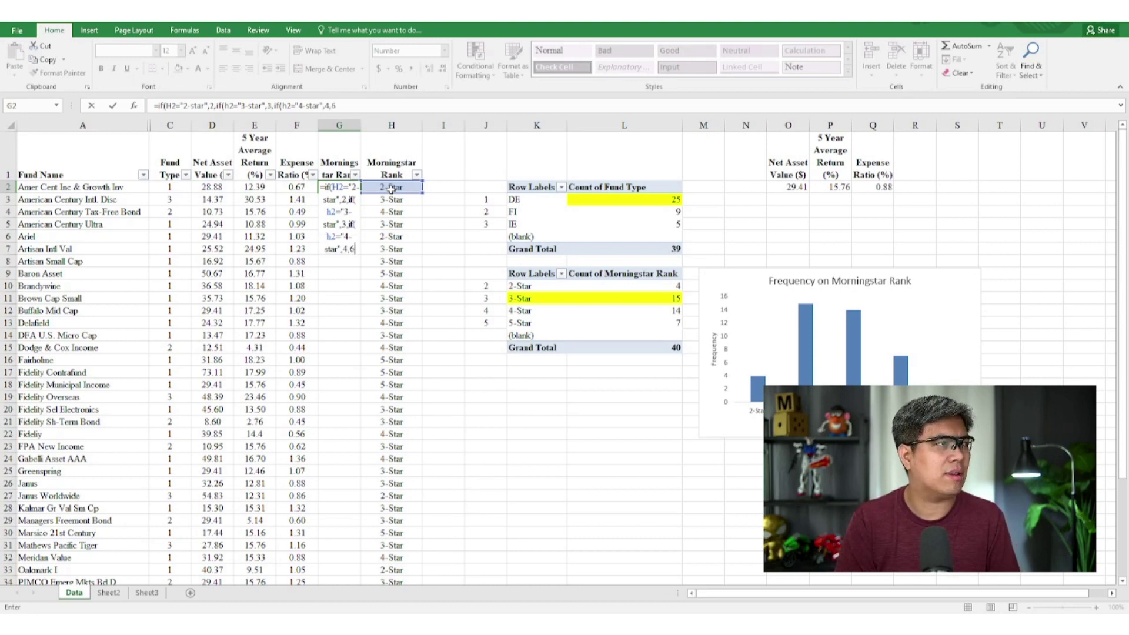
key("BackSpace")
type("5)")
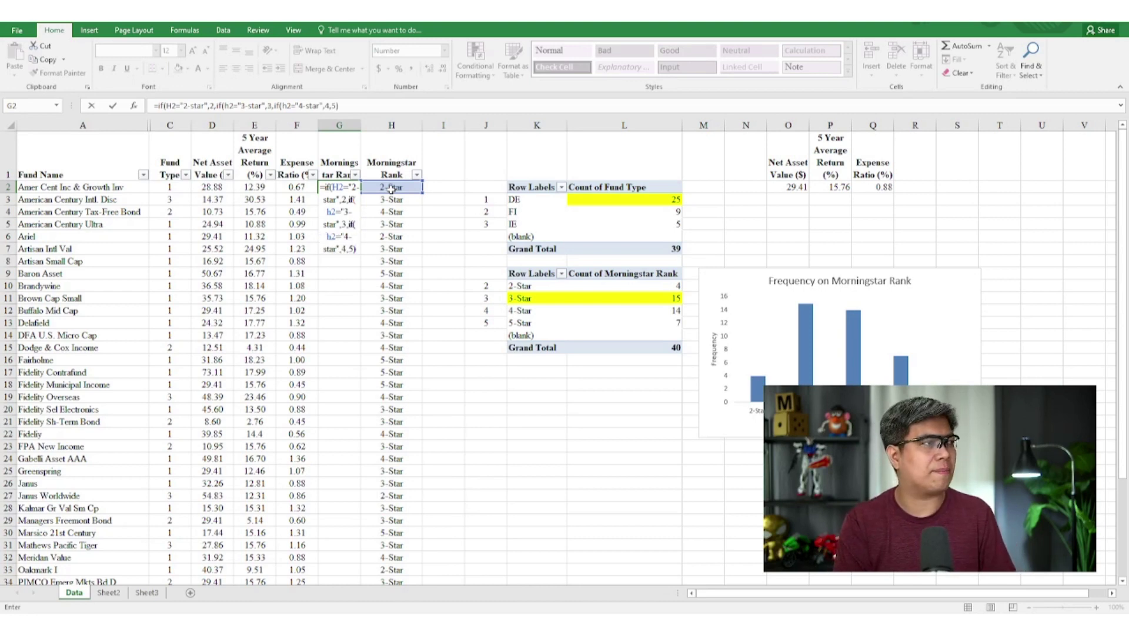
key("Return")
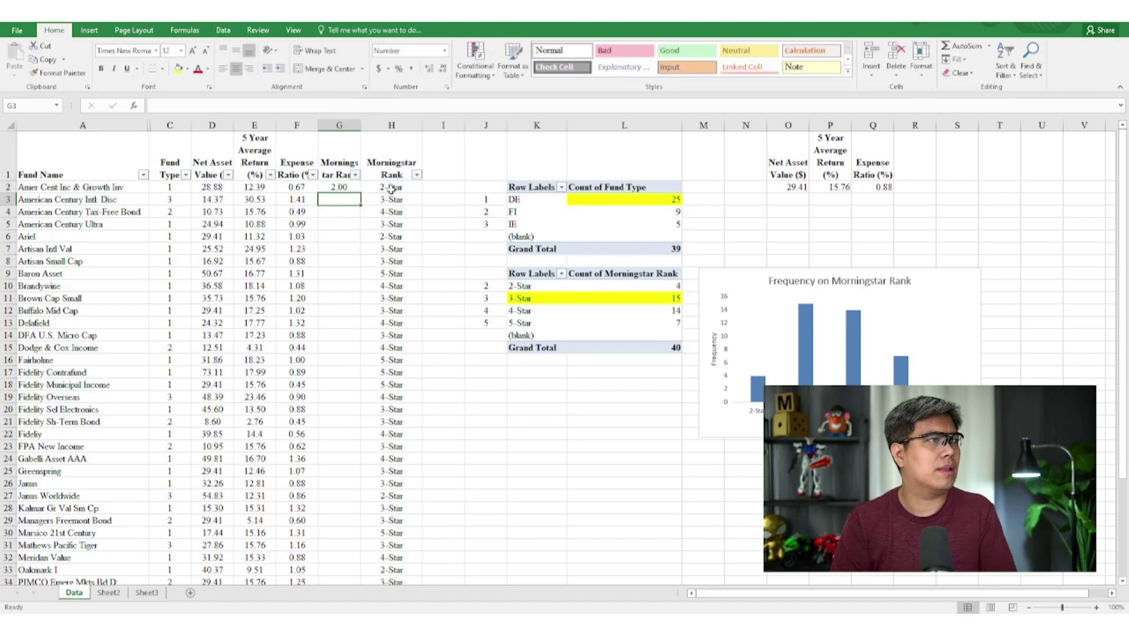
Fill the rank formula down column G and spot-check G3 and G4
left_click(341, 189)
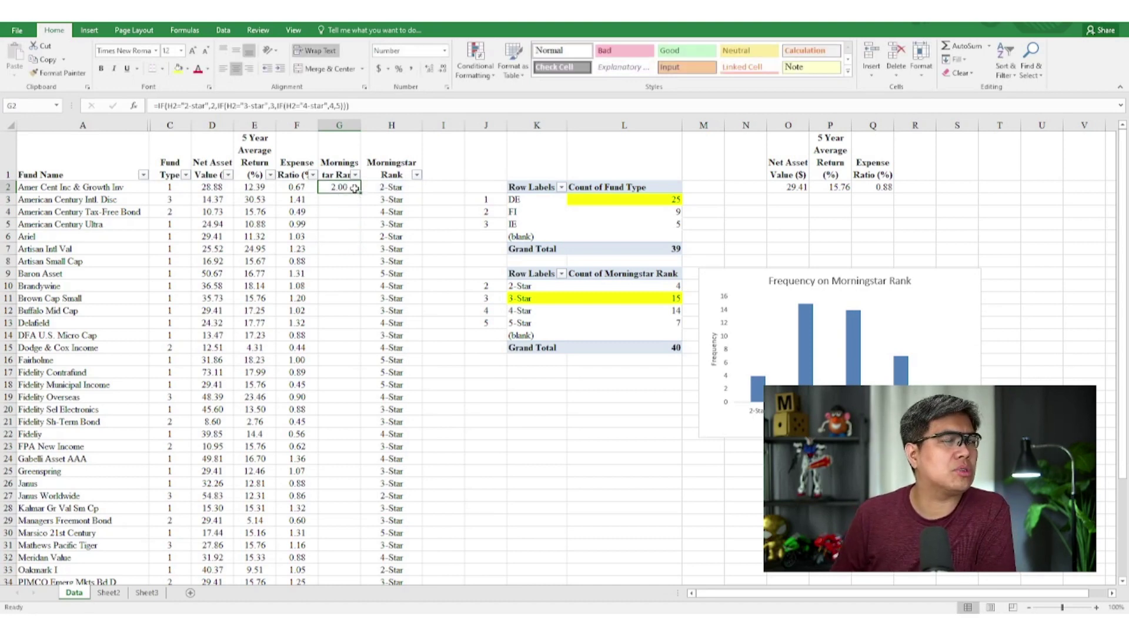
double_click(360, 192)
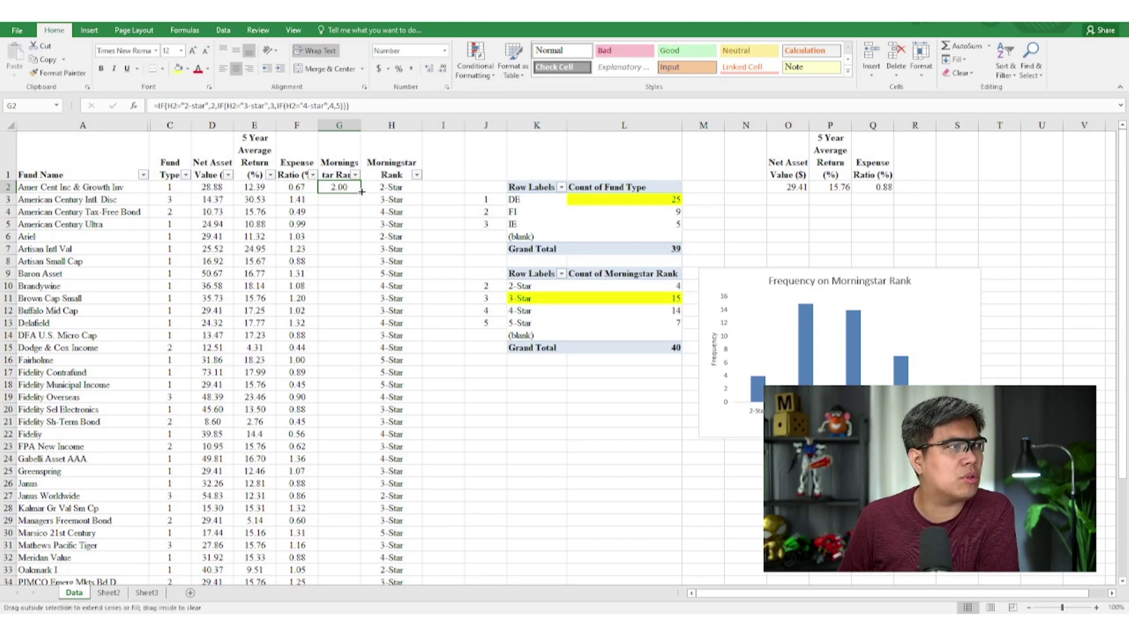
left_click(351, 201)
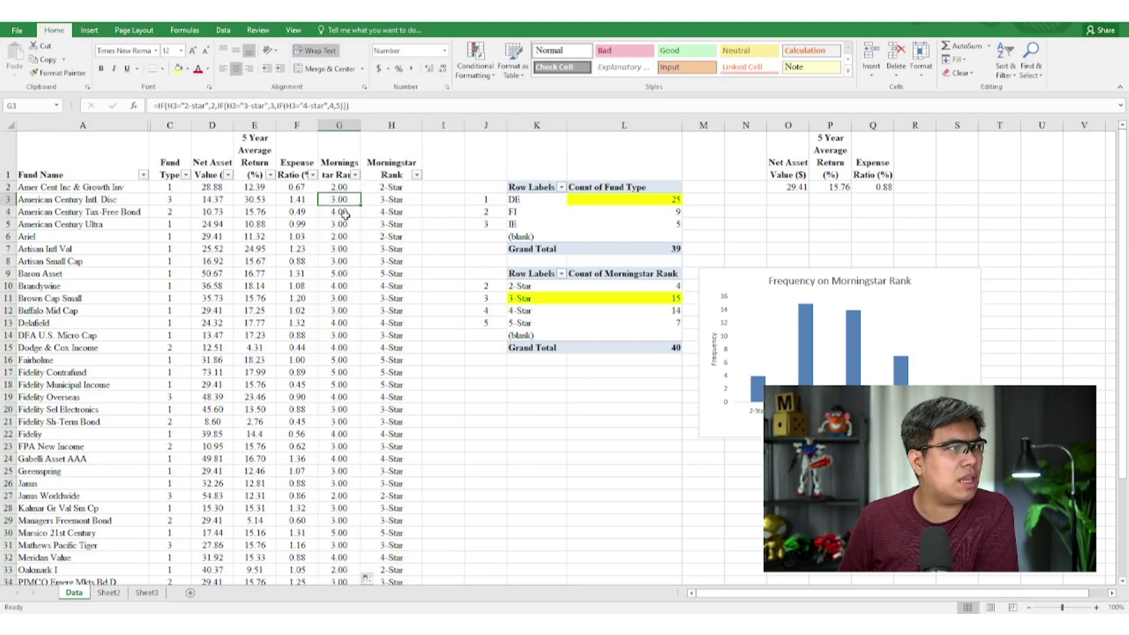
left_click(345, 215)
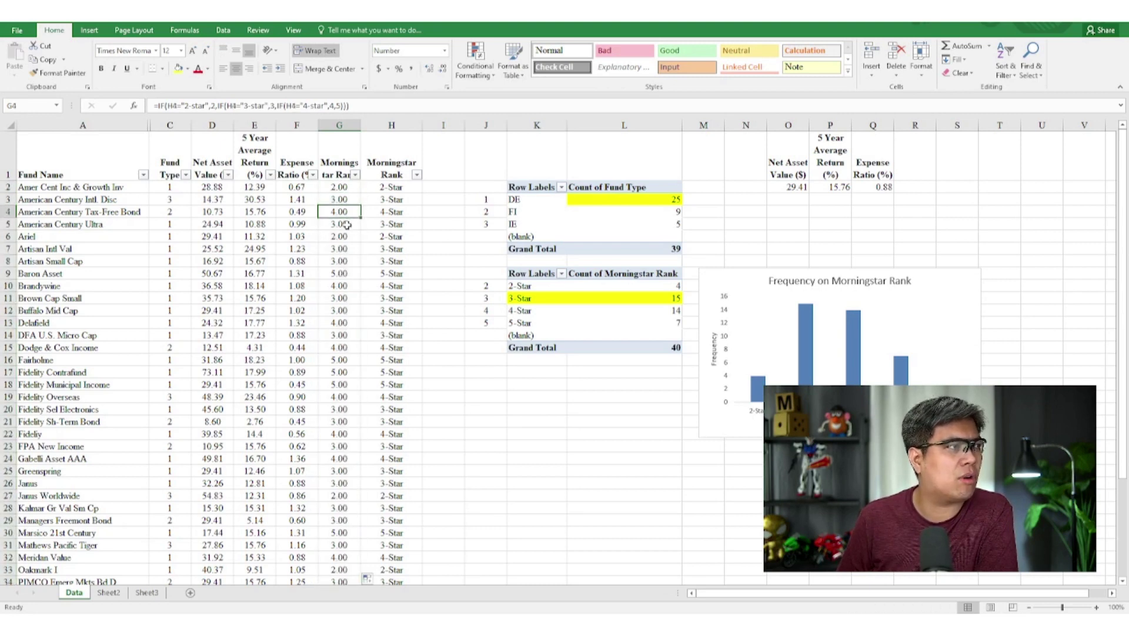
left_click(350, 186)
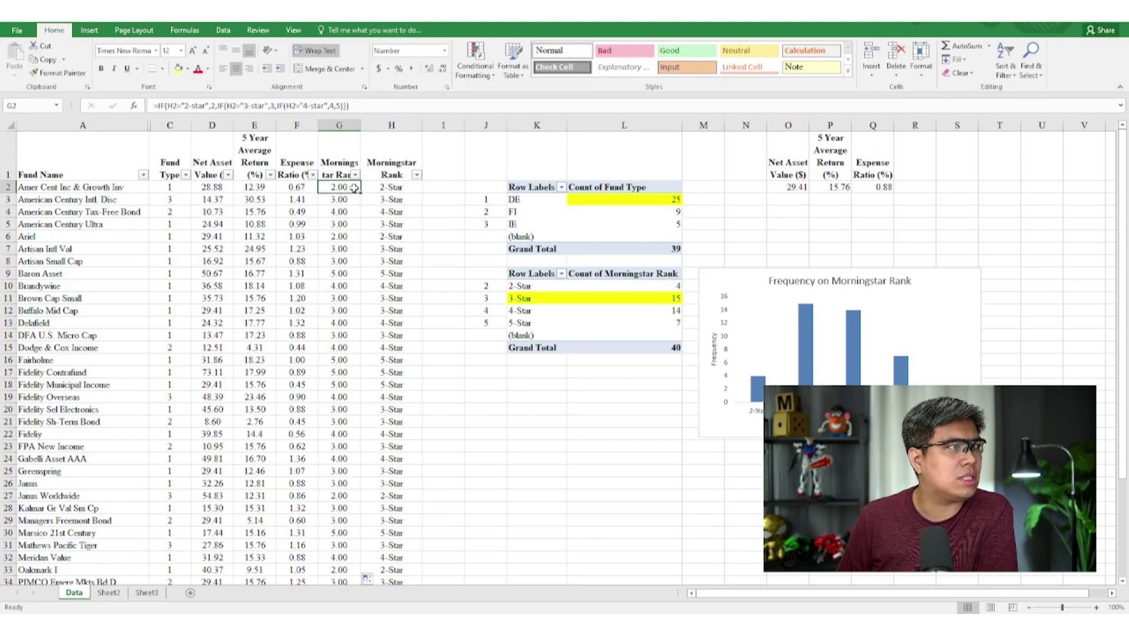
Show the rank codes in column G as whole numbers
left_click_drag(351, 188, 346, 557)
left_click(442, 68)
left_click(443, 68)
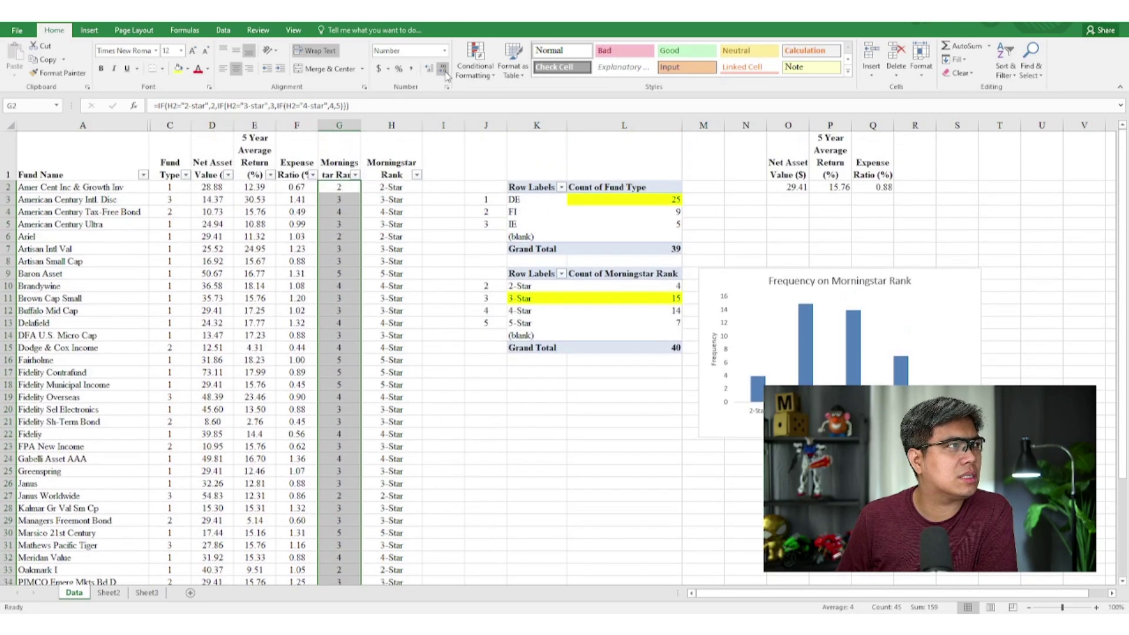
left_click(439, 211)
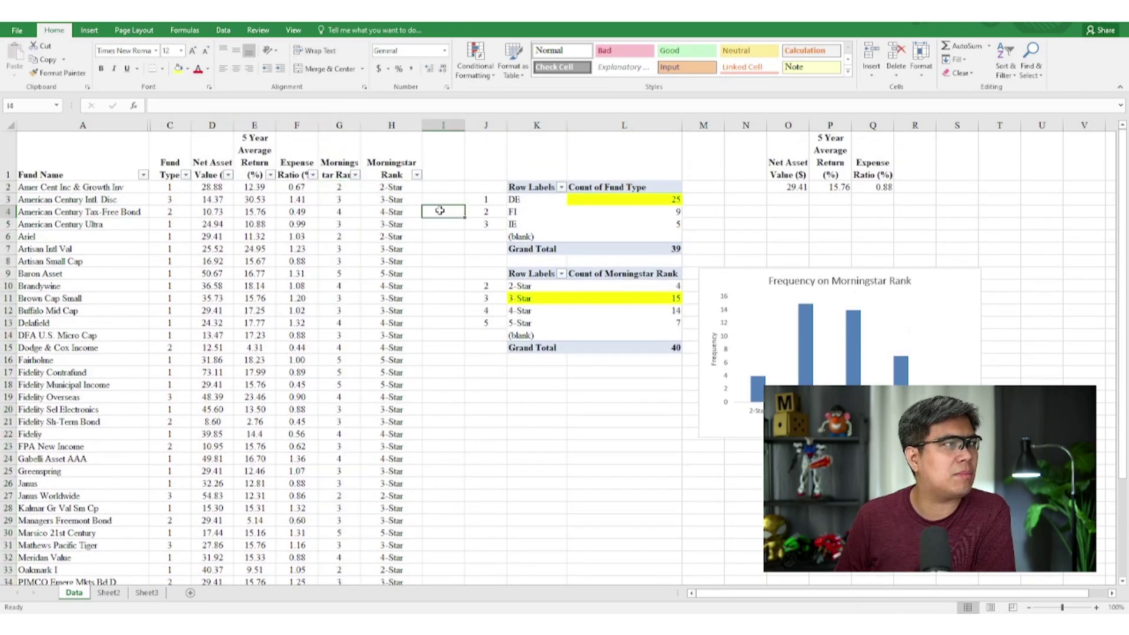
left_click(391, 127)
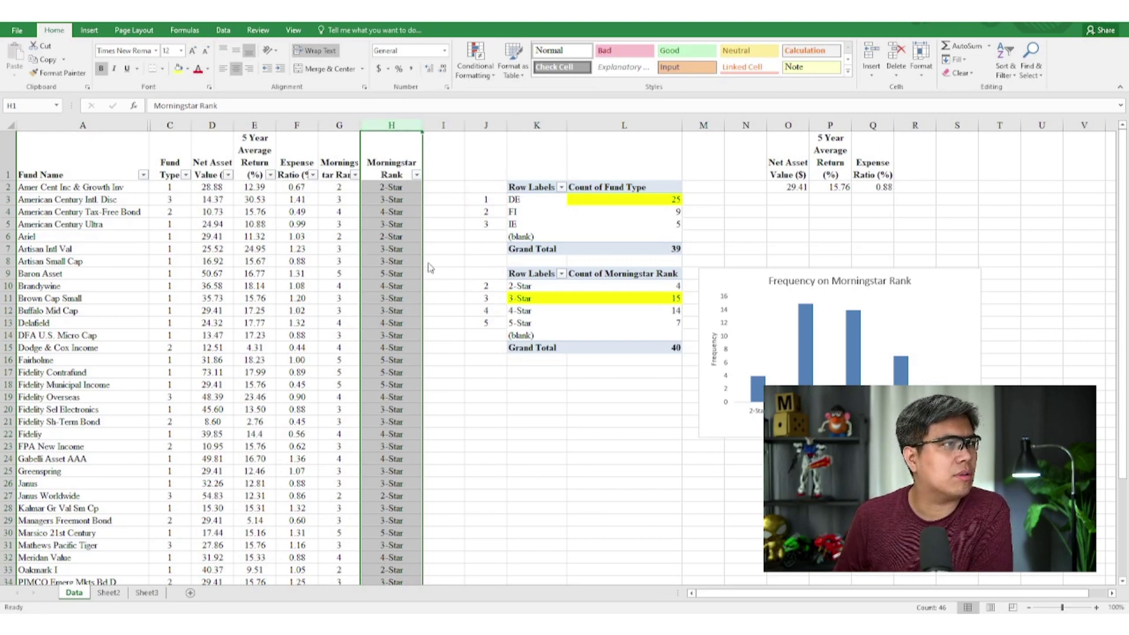
Hide the text Morningstar Rank column H
key("ctrl+0")
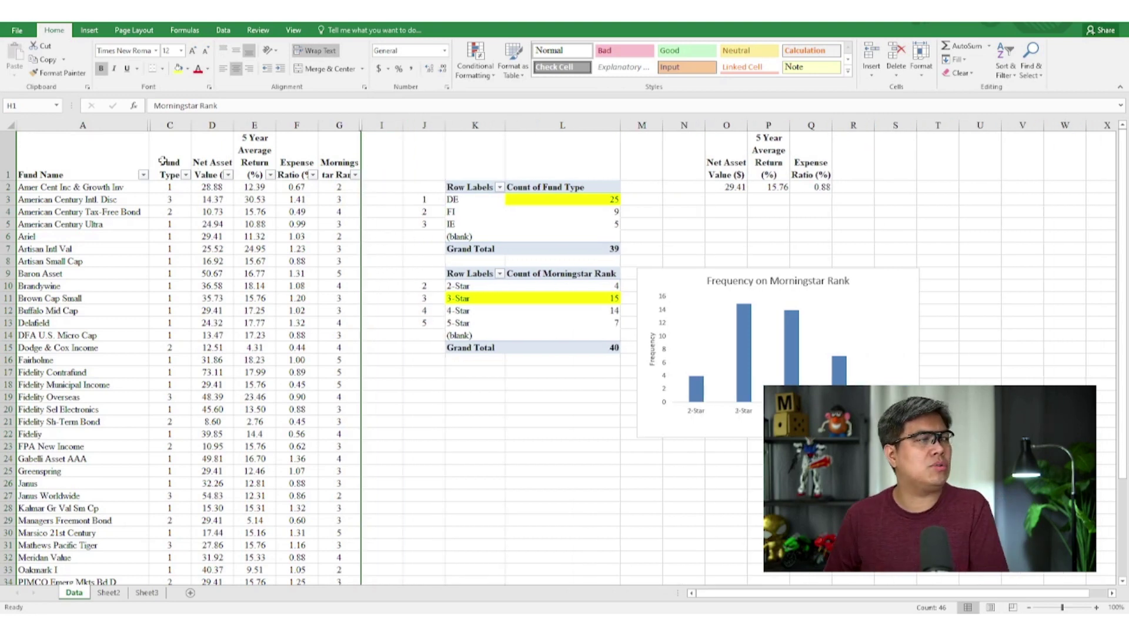
left_click_drag(163, 161, 362, 288)
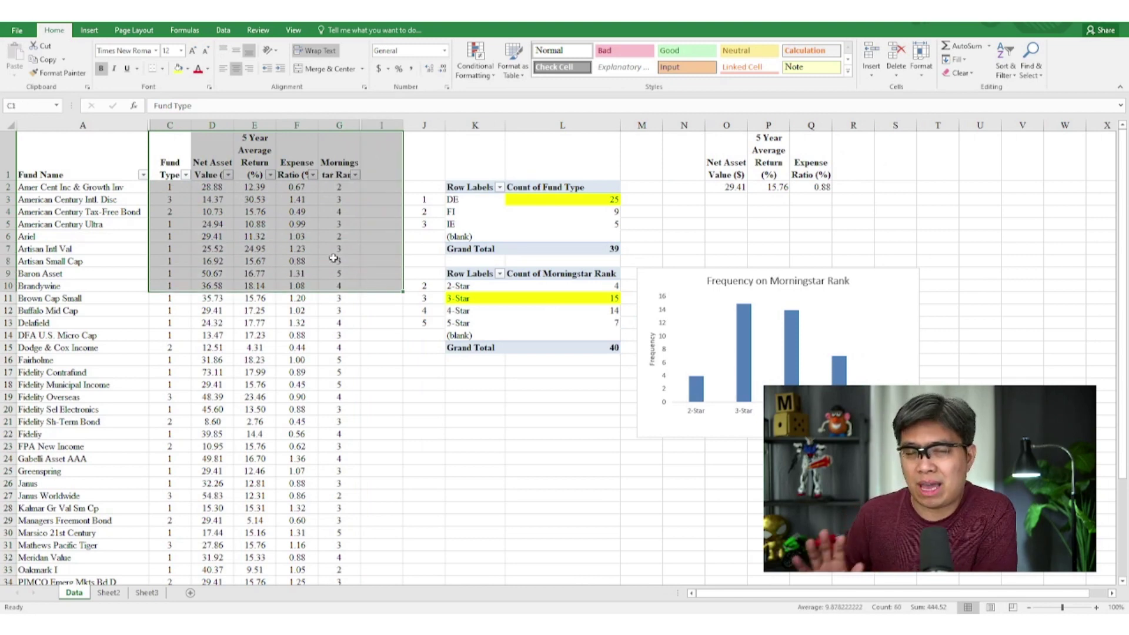
left_click(376, 226)
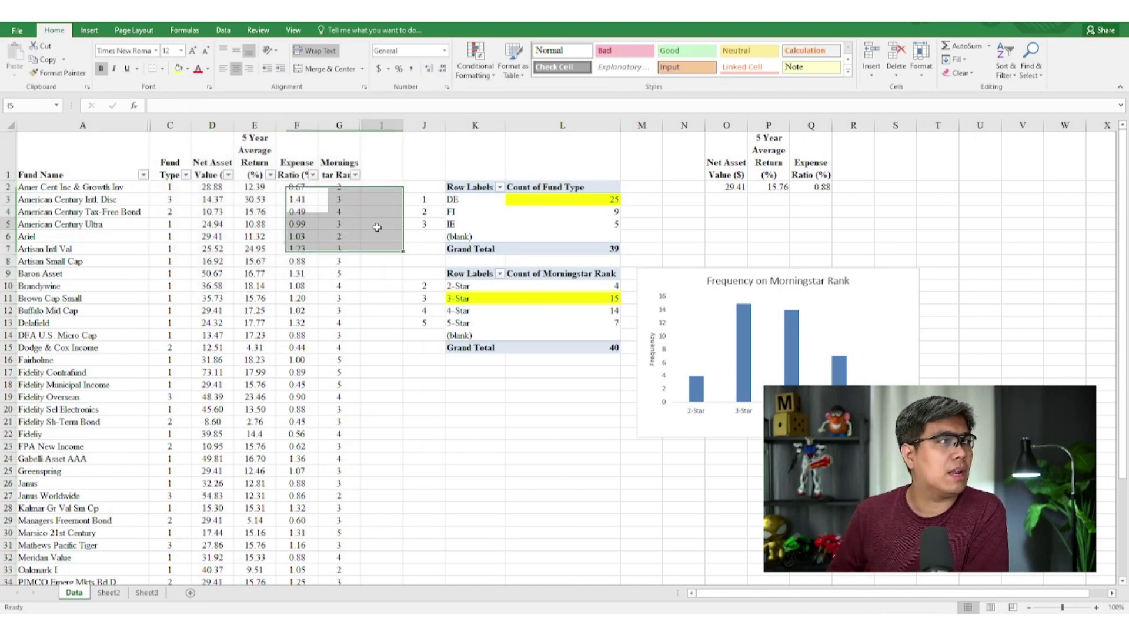
Run a Correlation analysis on columns C–G with labels, outputting to U2
left_click(236, 31)
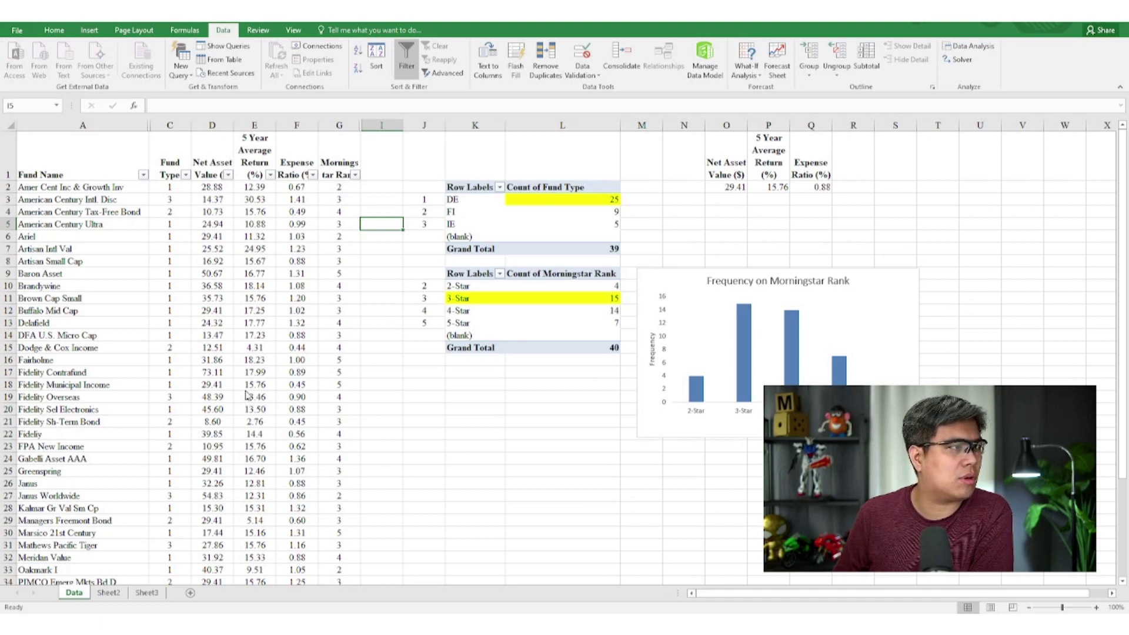
key("alt+n+v")
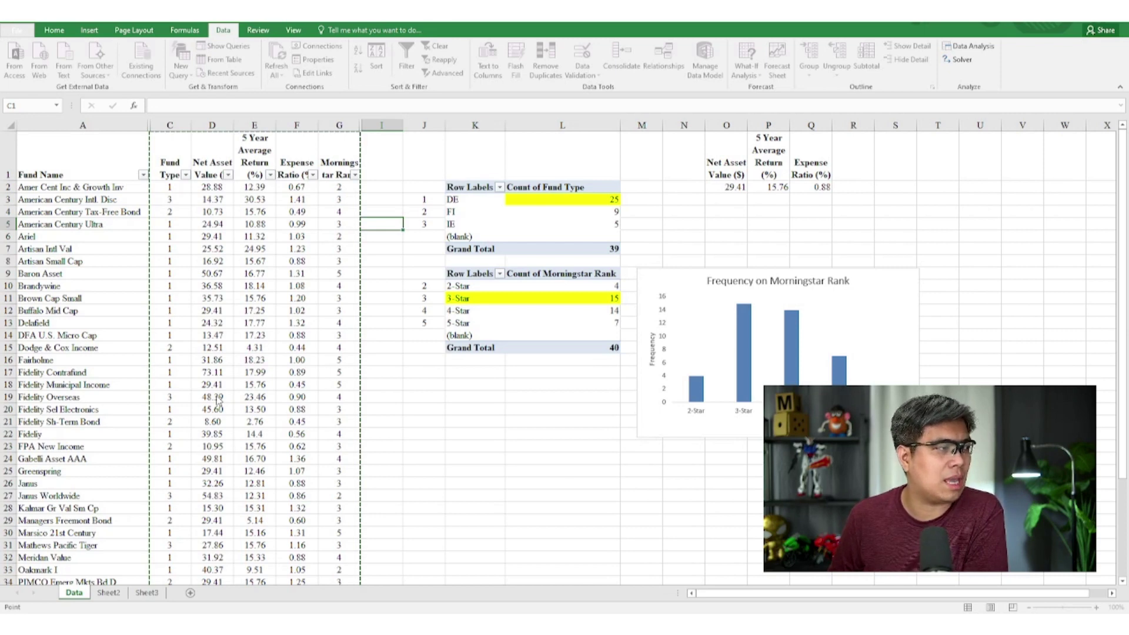
type(",")
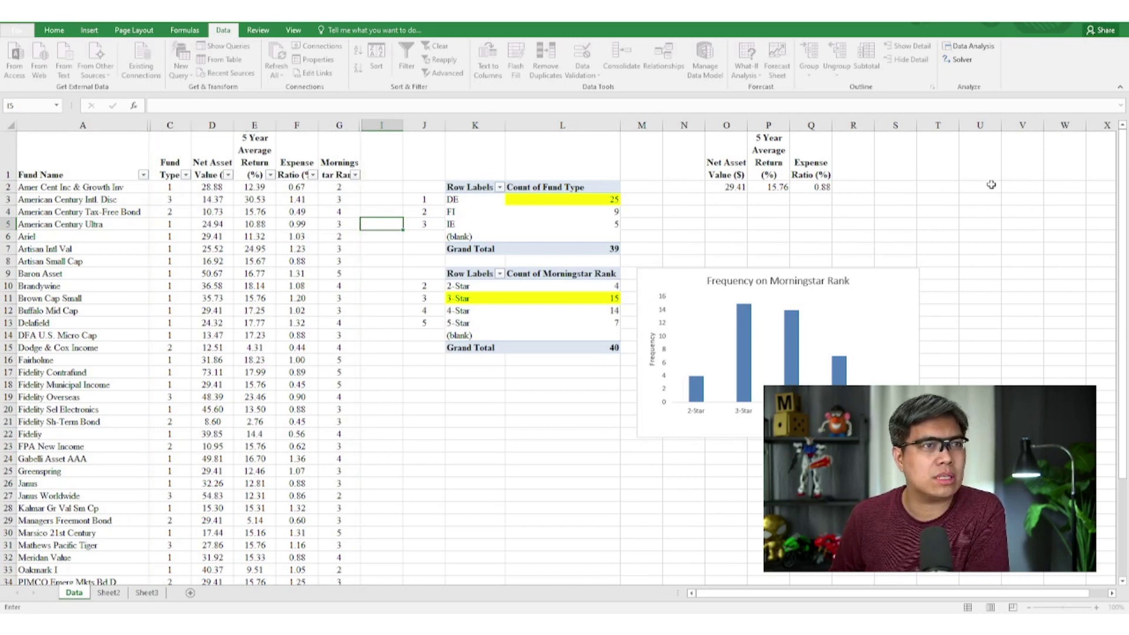
left_click(990, 184)
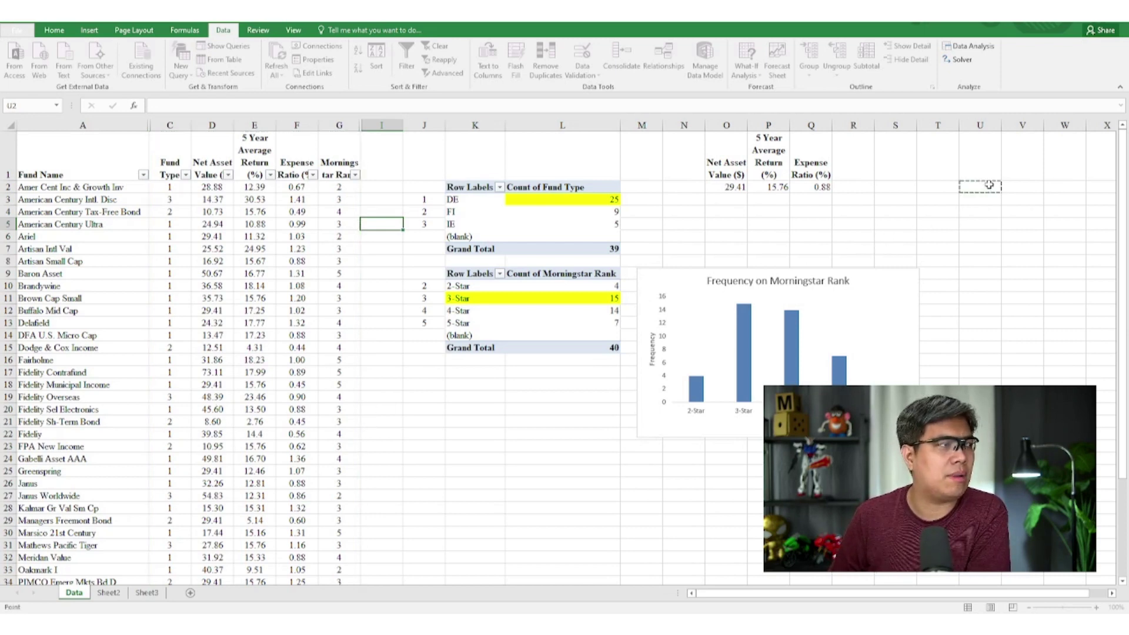
key("Return")
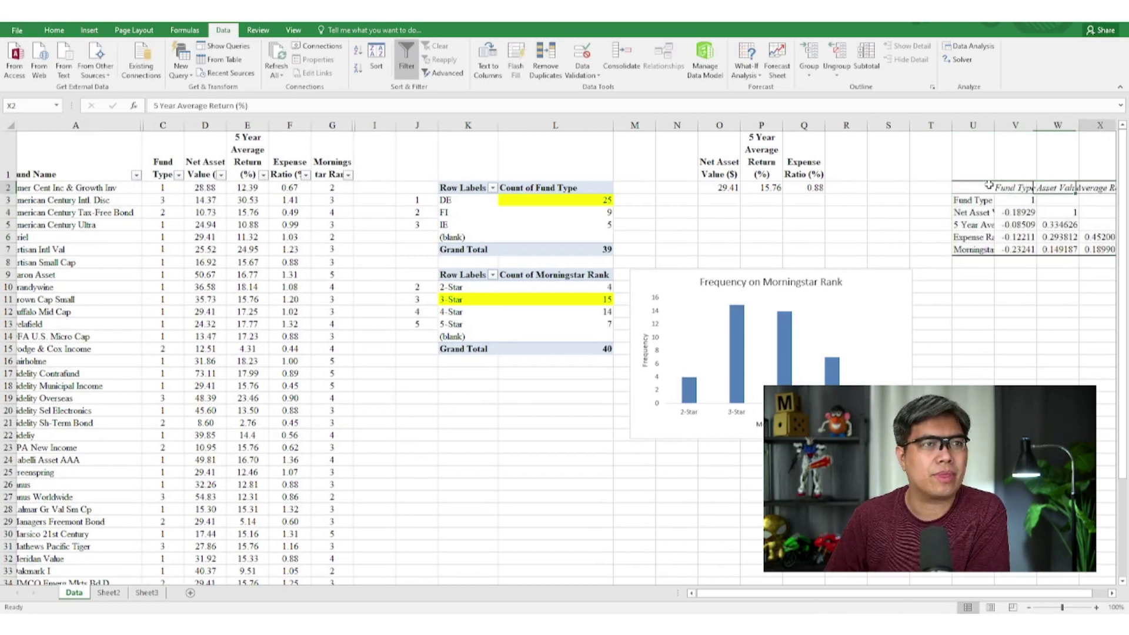
Remove the blank row above the matrix, wrap its headers and autofit column U
left_click(708, 188)
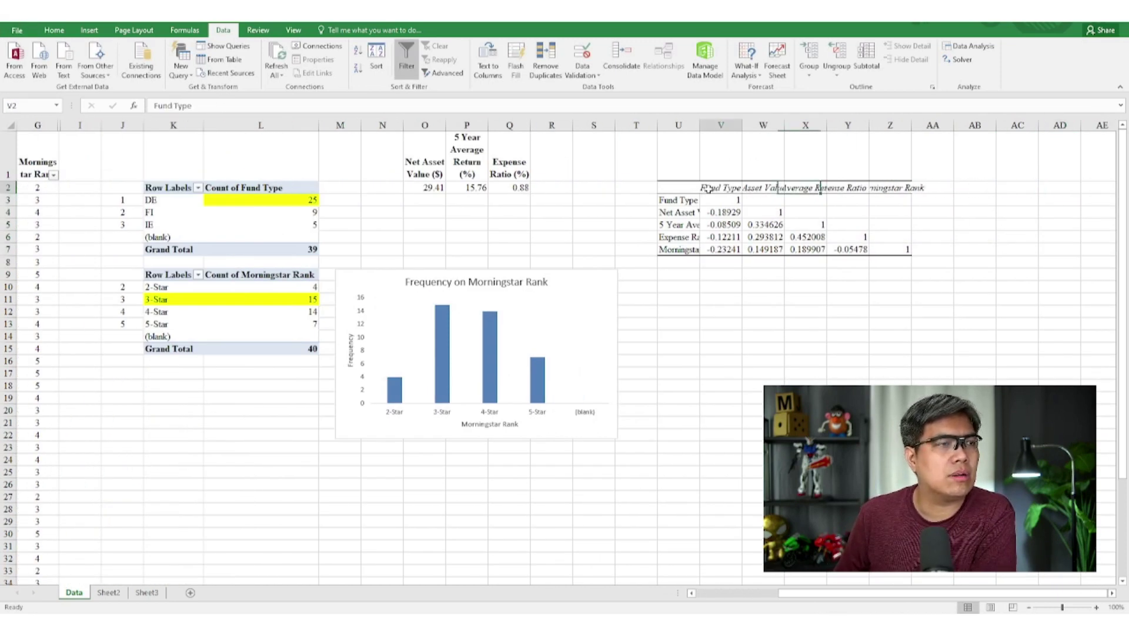
left_click_drag(680, 156, 890, 151)
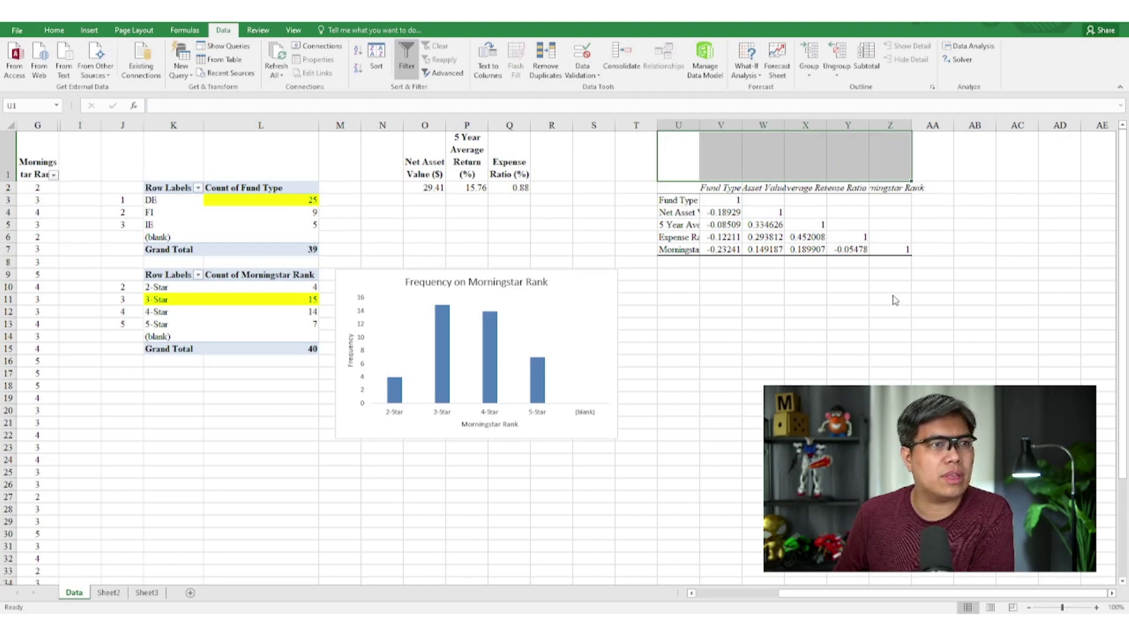
key("ctrl+minus")
key("Return")
left_click_drag(723, 162, 912, 151)
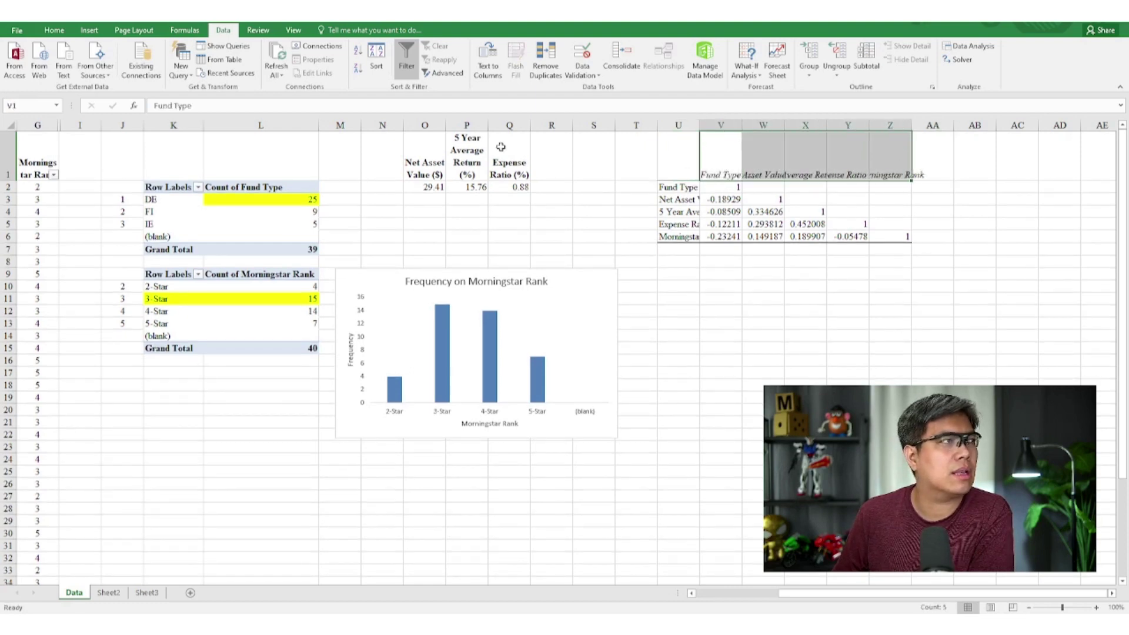
left_click(54, 30)
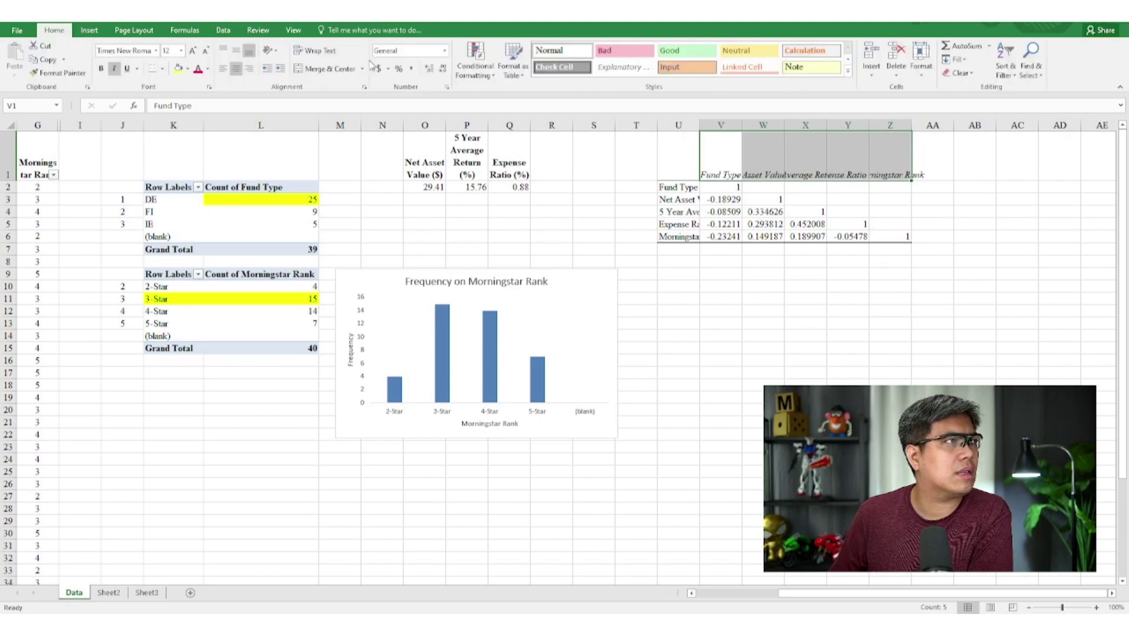
left_click(314, 51)
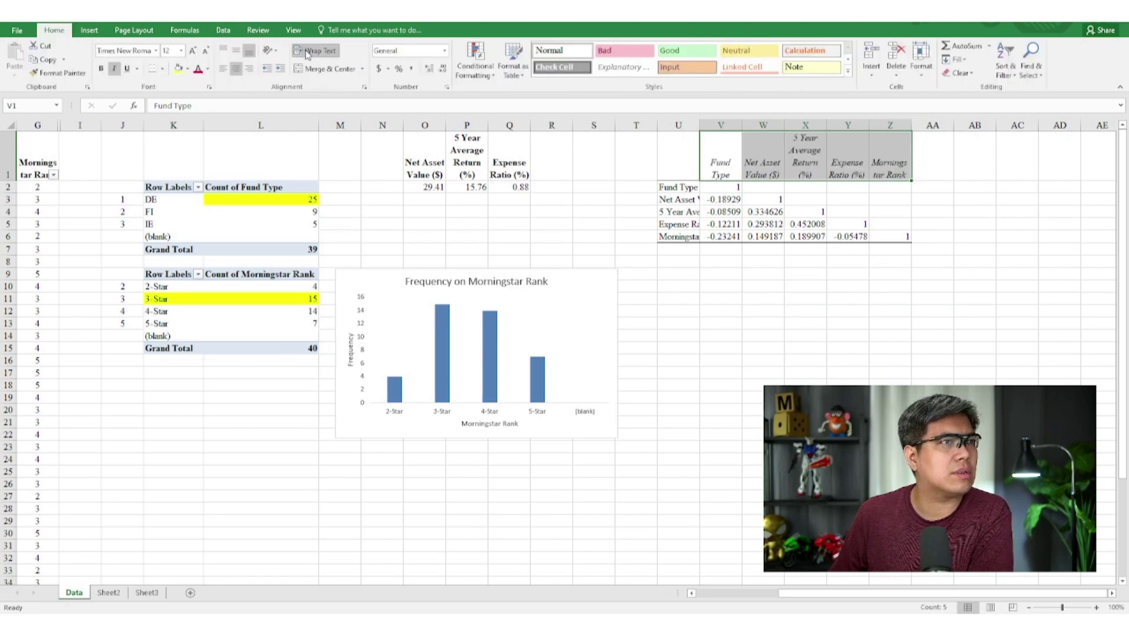
double_click(699, 125)
Format the correlation values as centred numbers with two decimals
left_click_drag(786, 192, 964, 236)
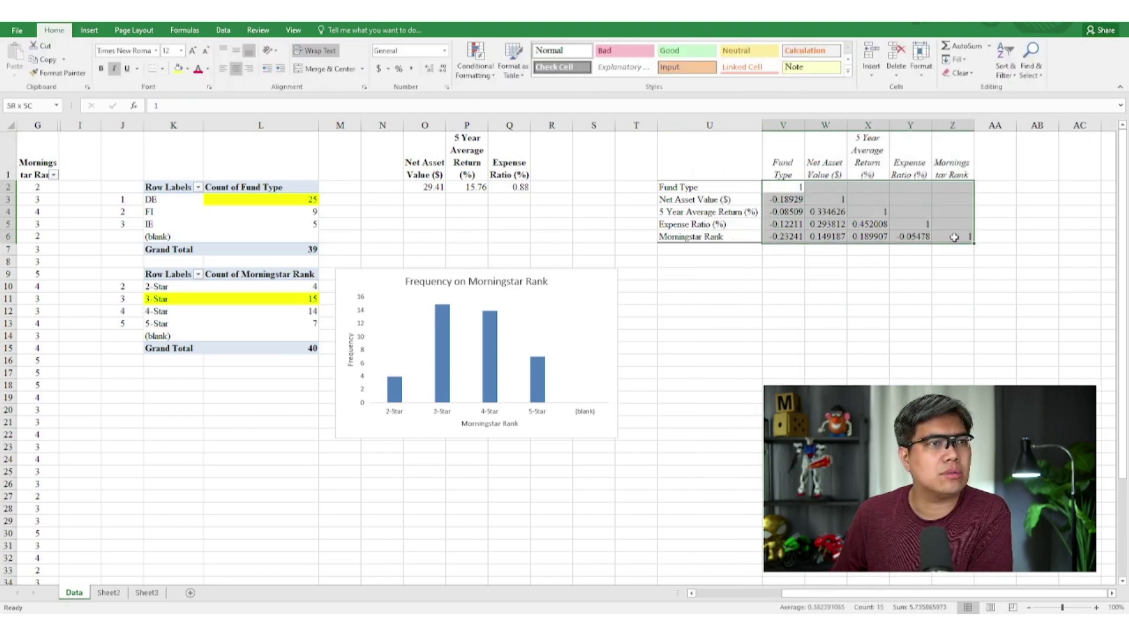
left_click(431, 70)
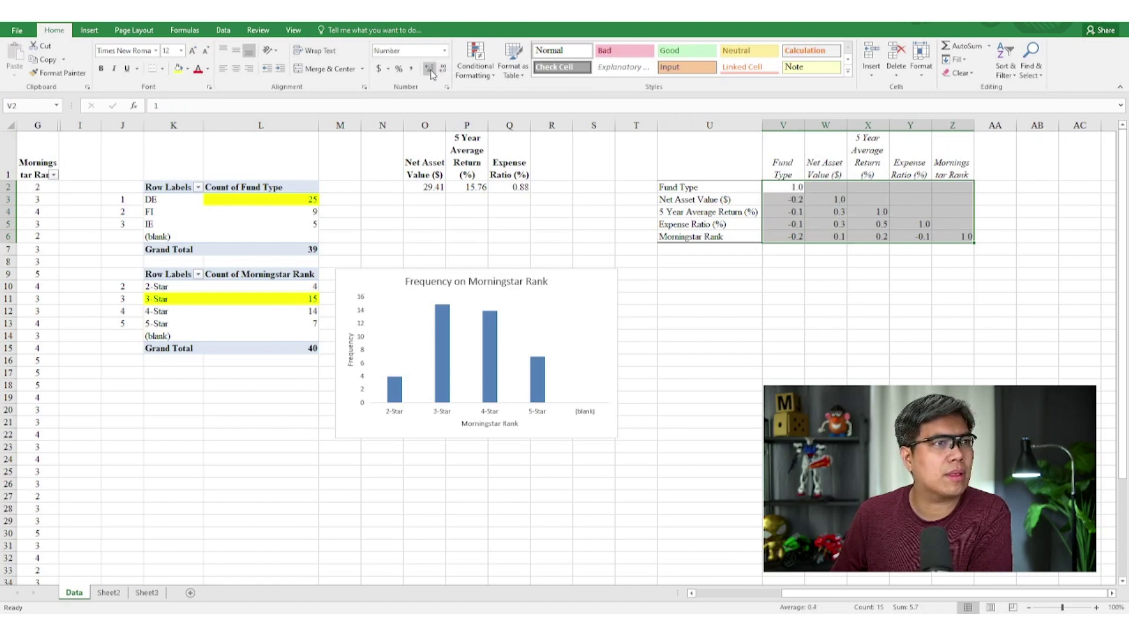
left_click(431, 70)
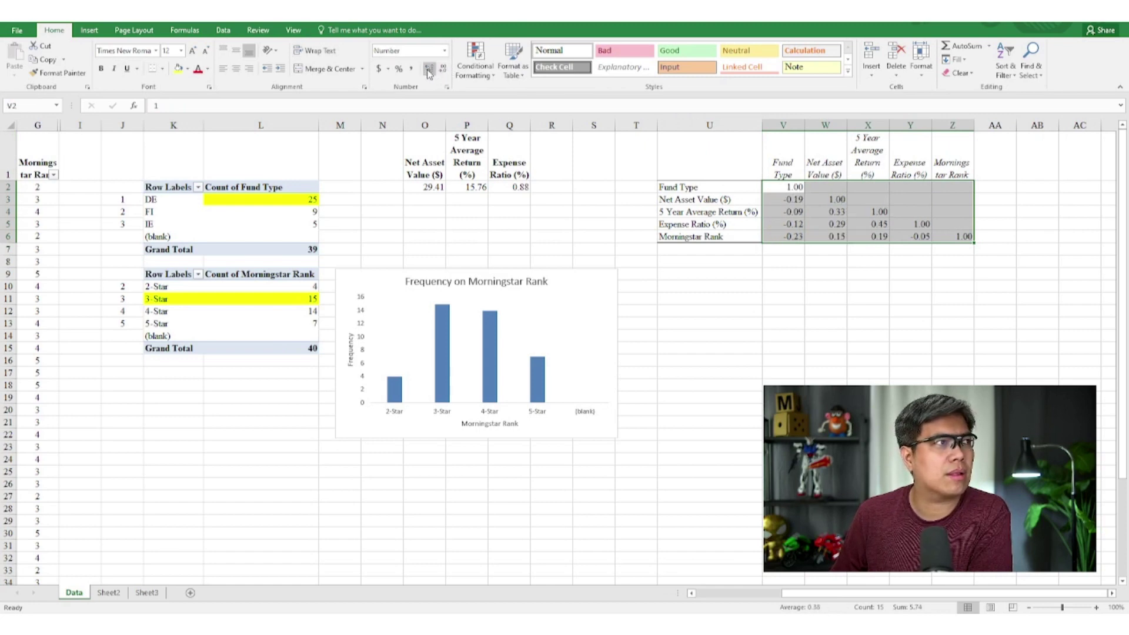
left_click(235, 69)
Apply a green colour scale to the off-diagonal correlations
left_click_drag(781, 199, 870, 238)
left_click(904, 236, "ctrl")
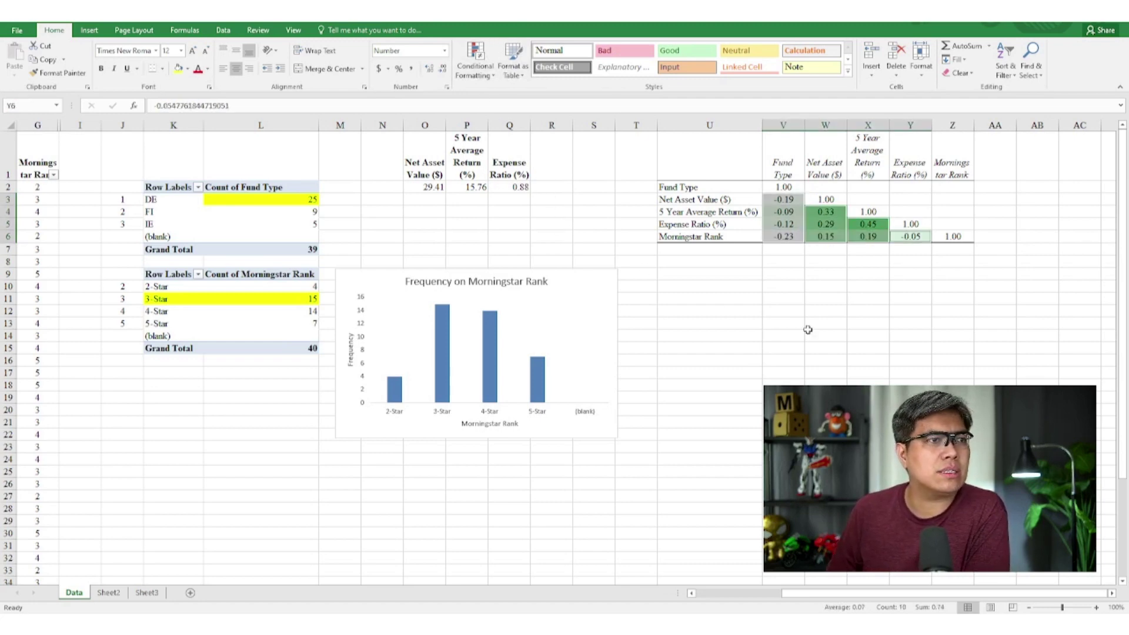
left_click(867, 335)
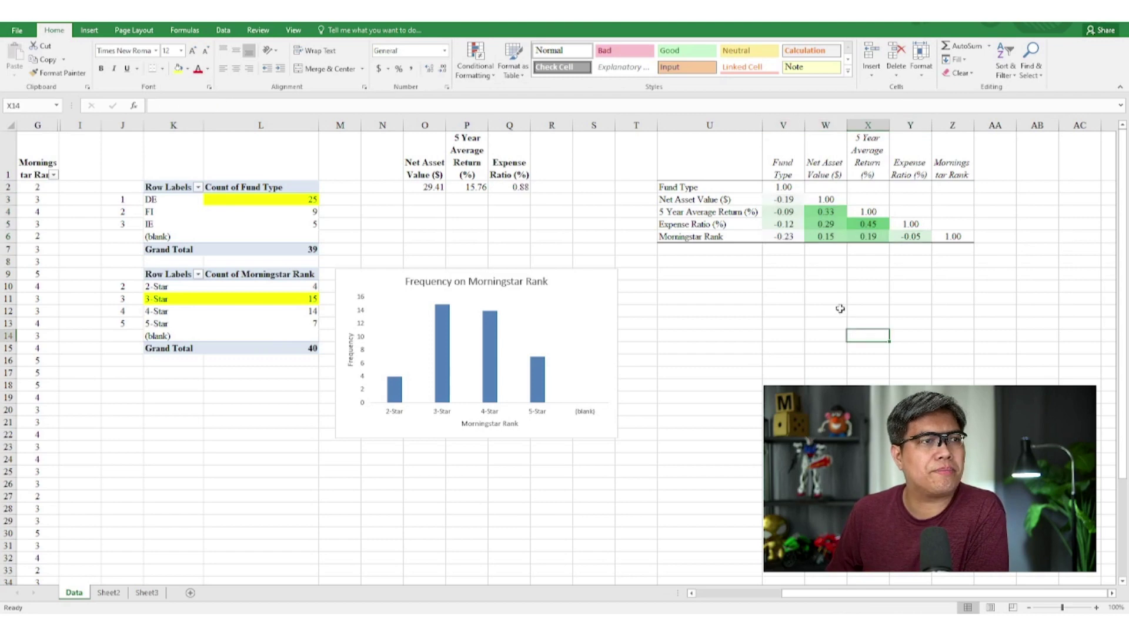
left_click(870, 225)
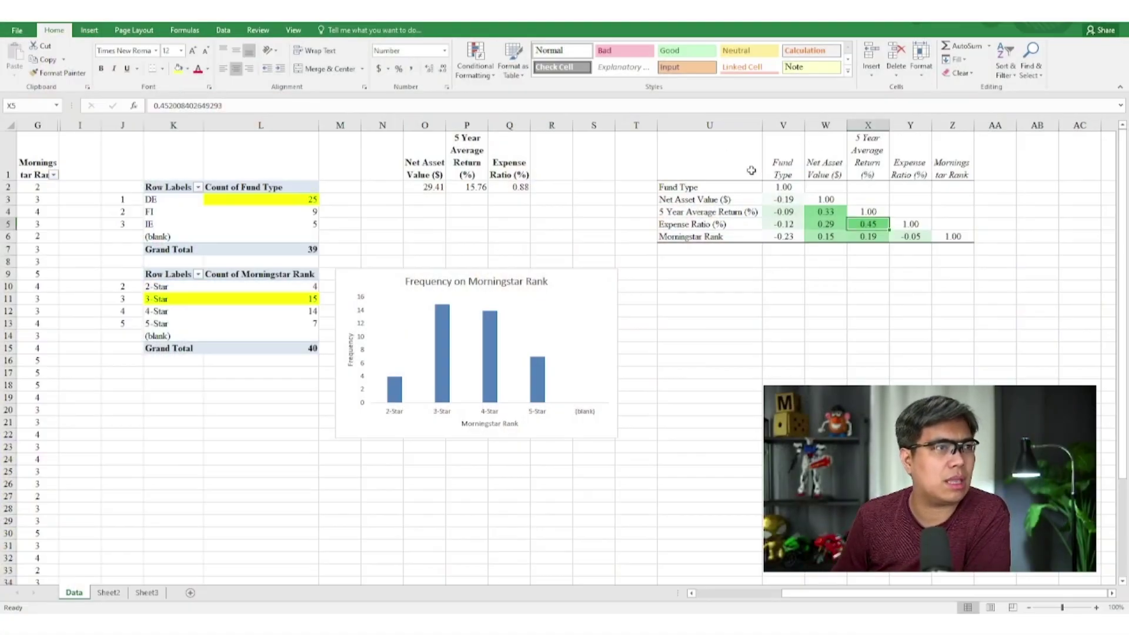
left_click_drag(697, 144, 953, 245)
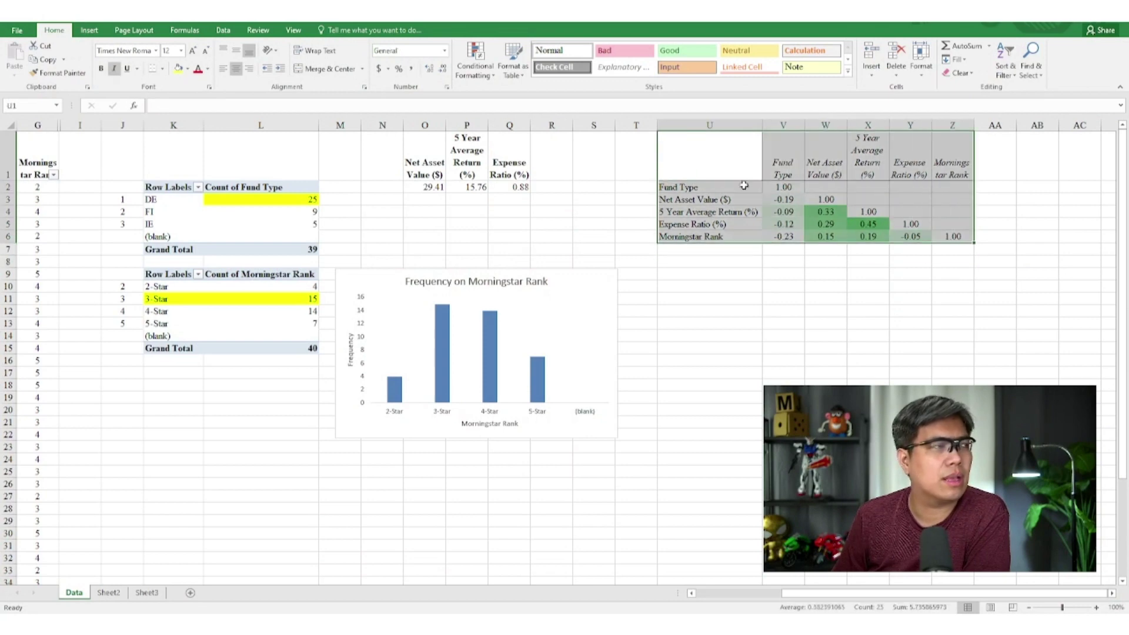
Reset the zoom to 100%, then zoom to selection on U1:Z7 so the correlation matrix fills the window
left_click(293, 30)
left_click(291, 61)
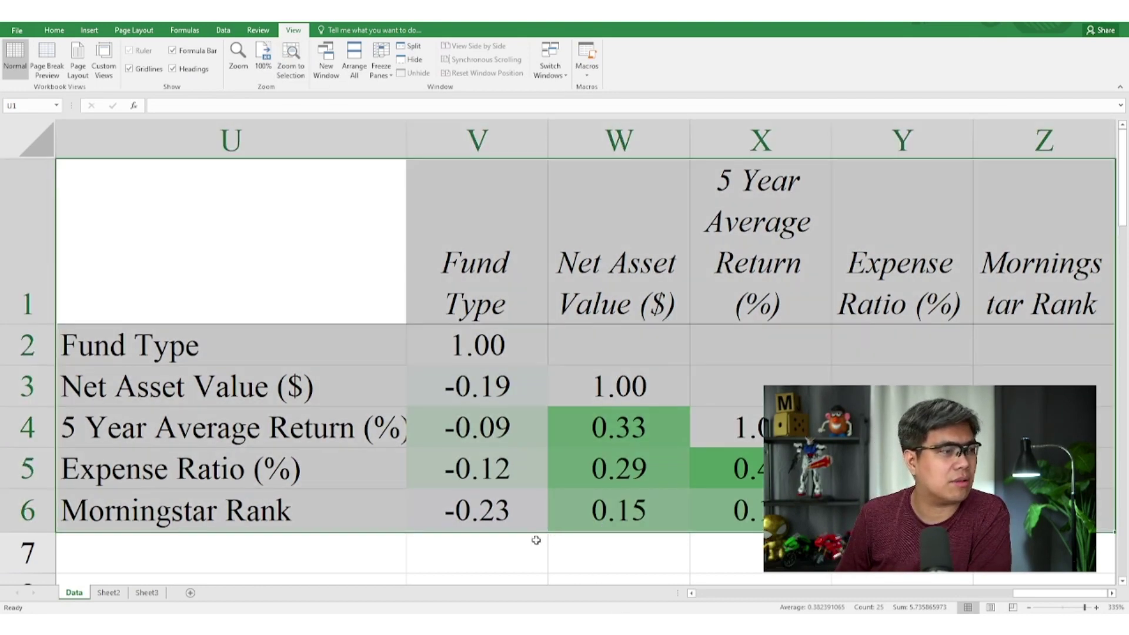
left_click(263, 62)
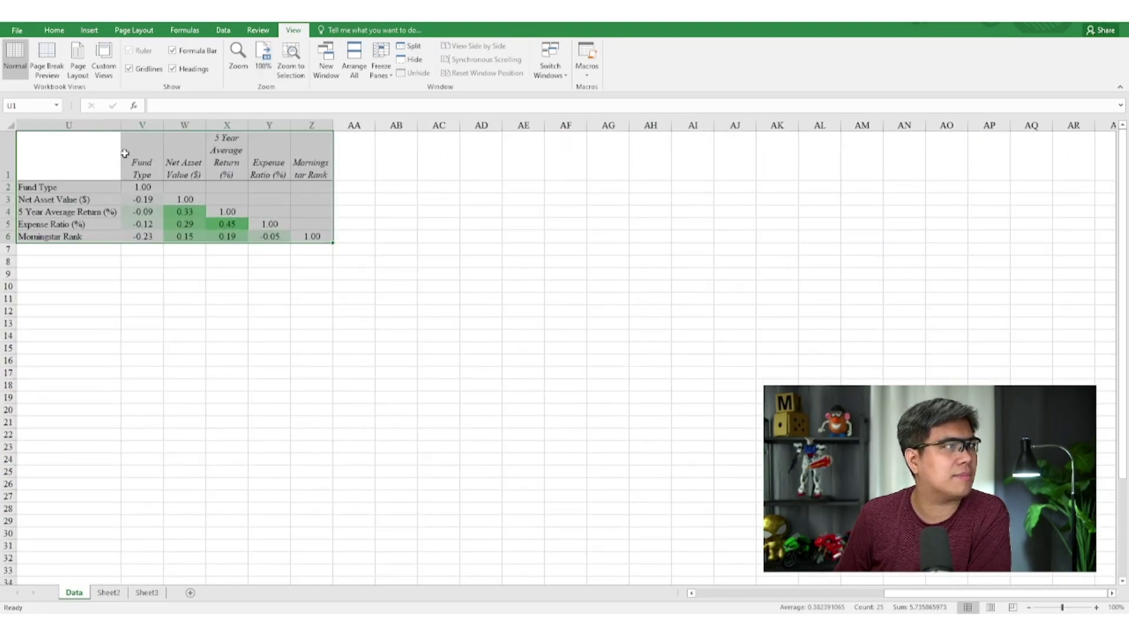
left_click_drag(69, 149, 460, 327)
left_click(291, 59)
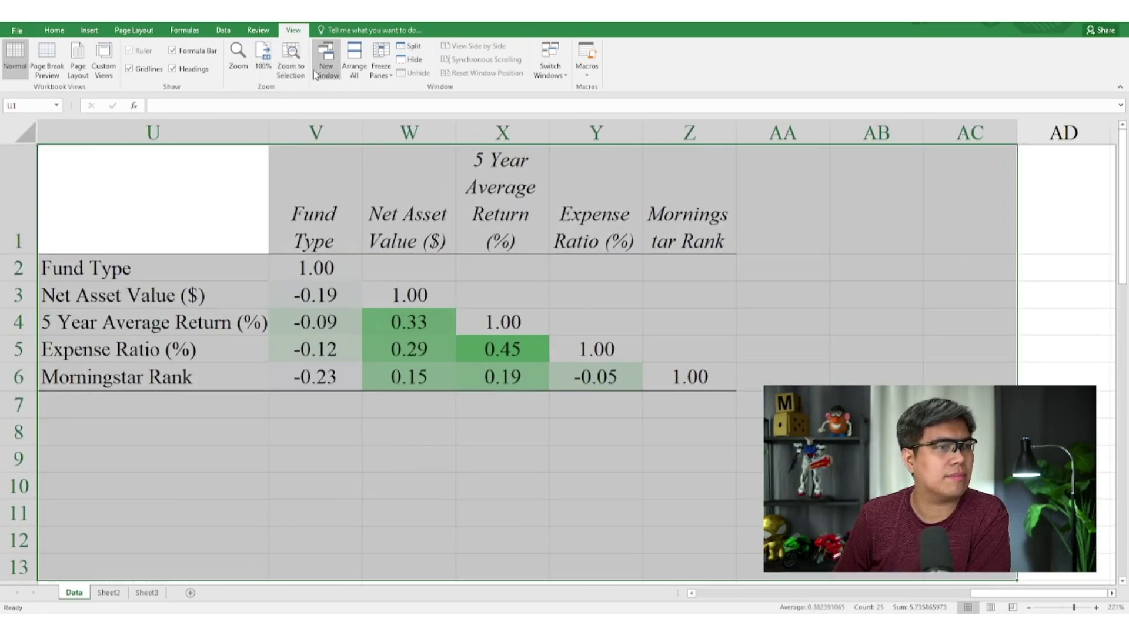